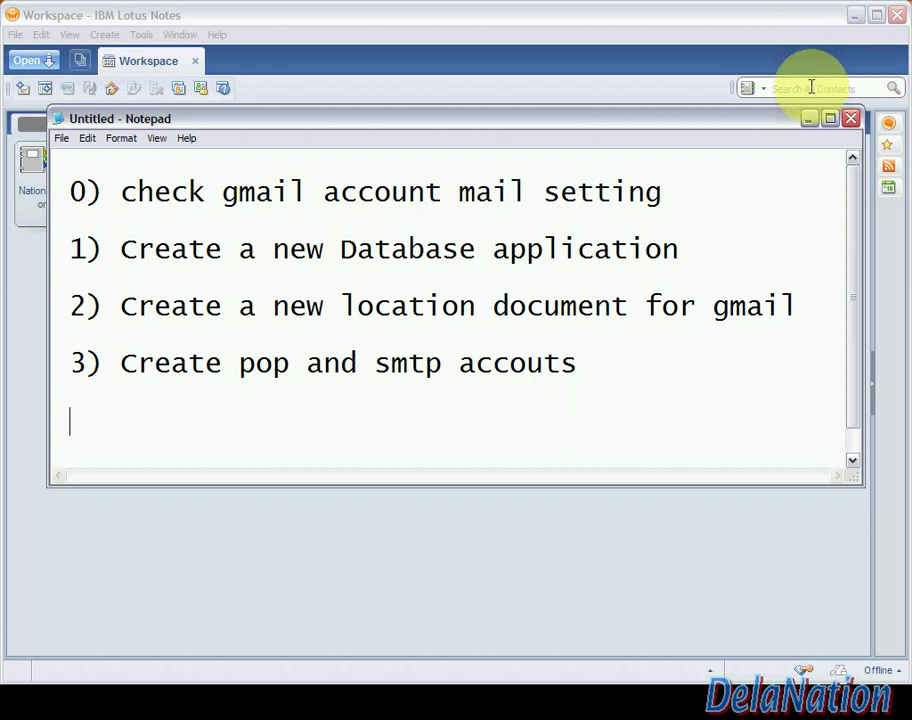
Minimise the Notepad setup checklist to reveal the Lotus Notes Workspace and taskbar
left_click(809, 119)
mouse_move(405, 680)
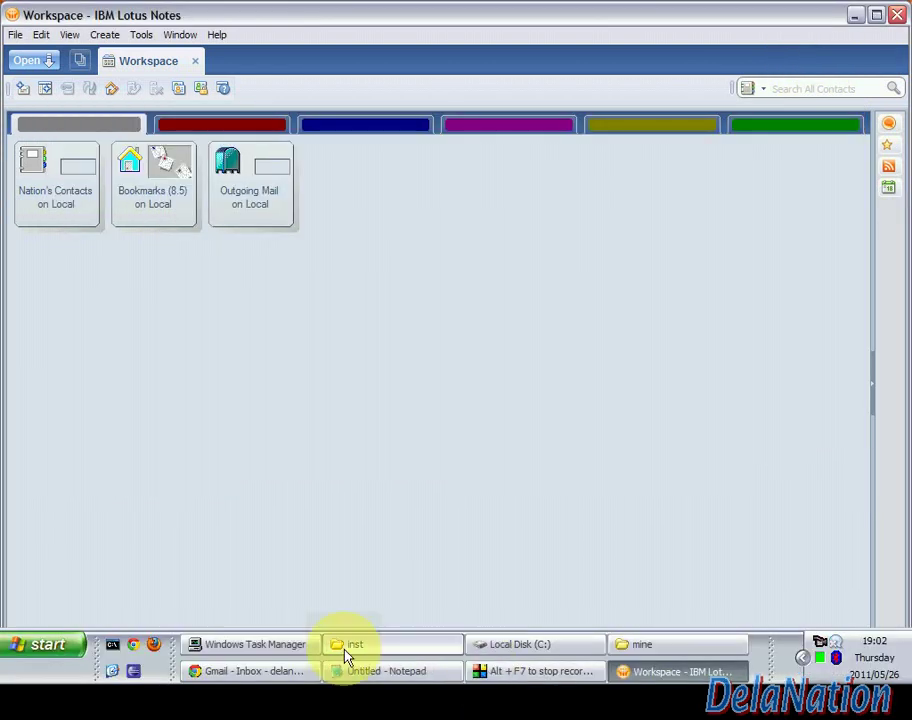
In Gmail's Forwarding and POP/IMAP settings, enable POP for mail arriving from now on and save
left_click(271, 679)
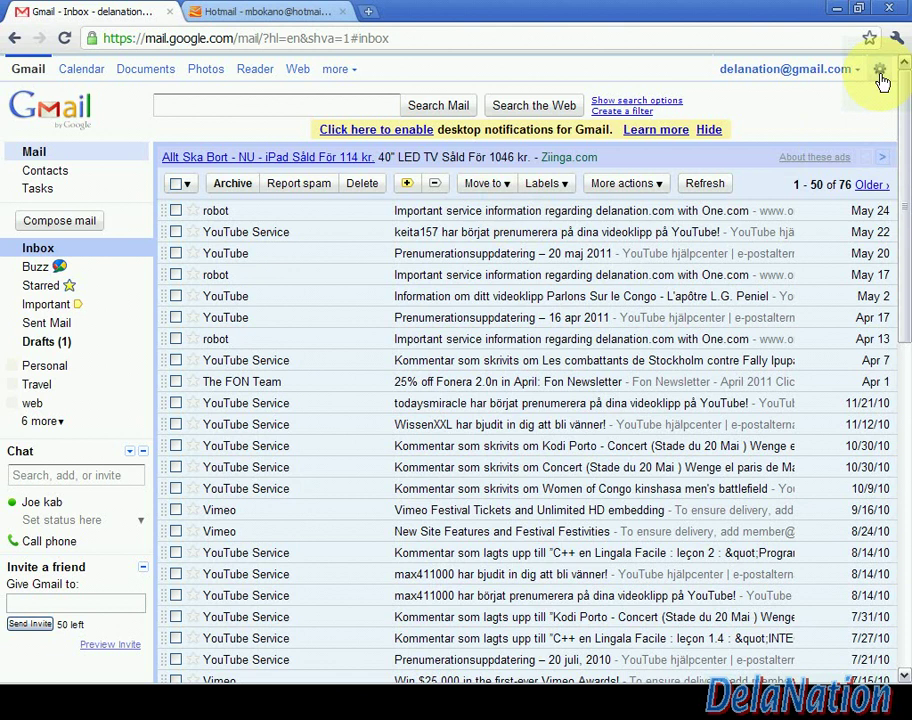
left_click(880, 76)
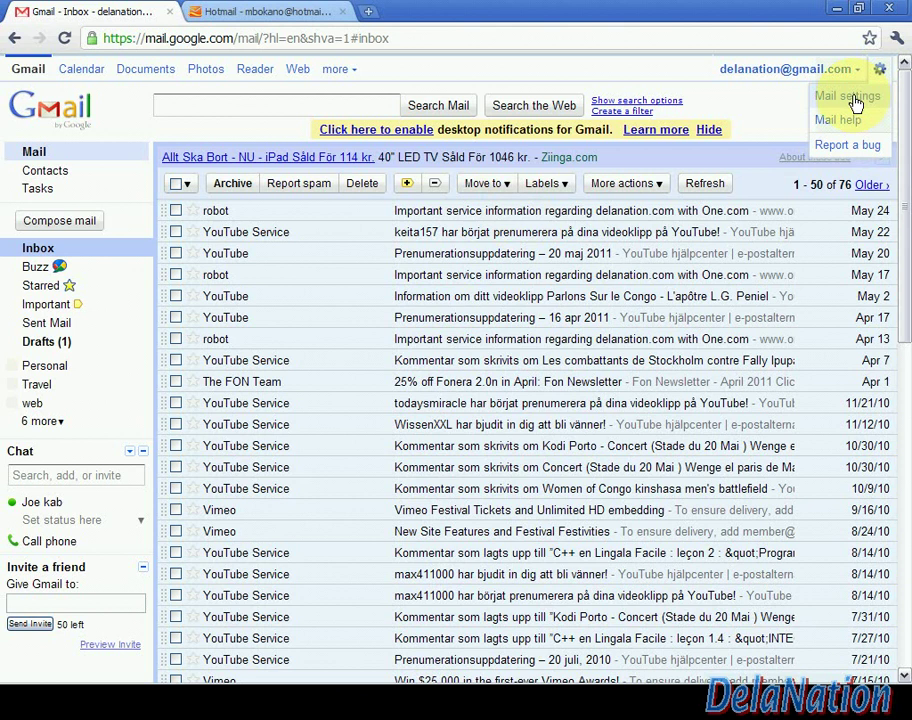
left_click(855, 100)
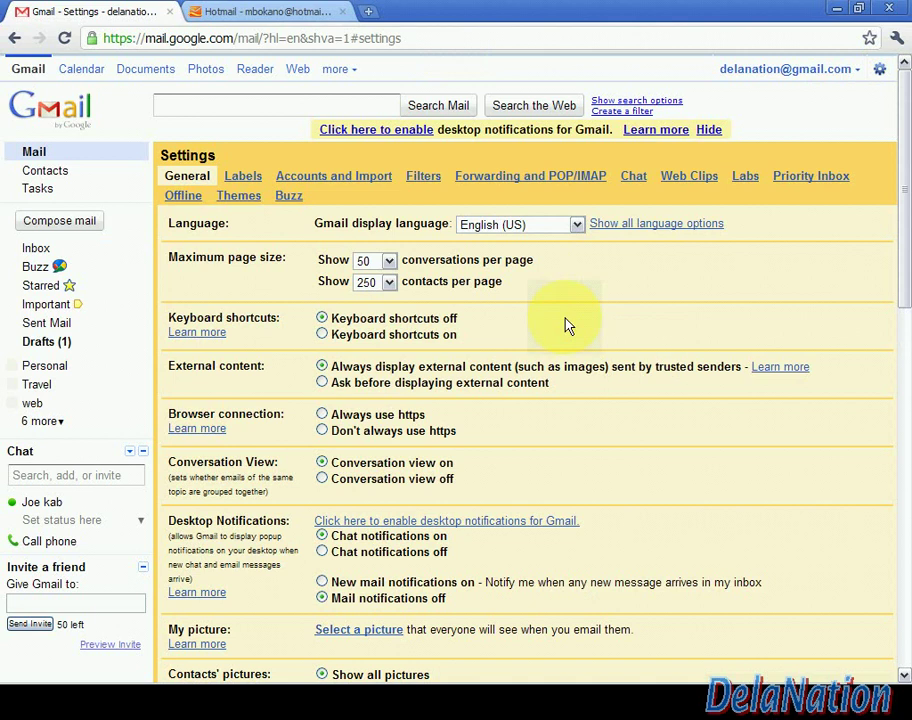
left_click(507, 180)
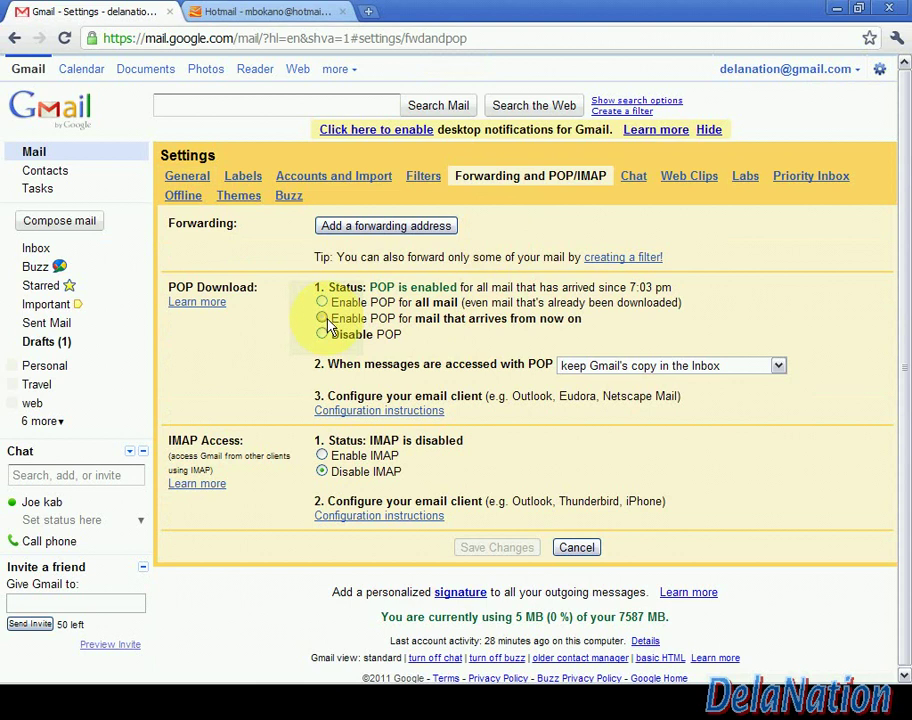
left_click(322, 319)
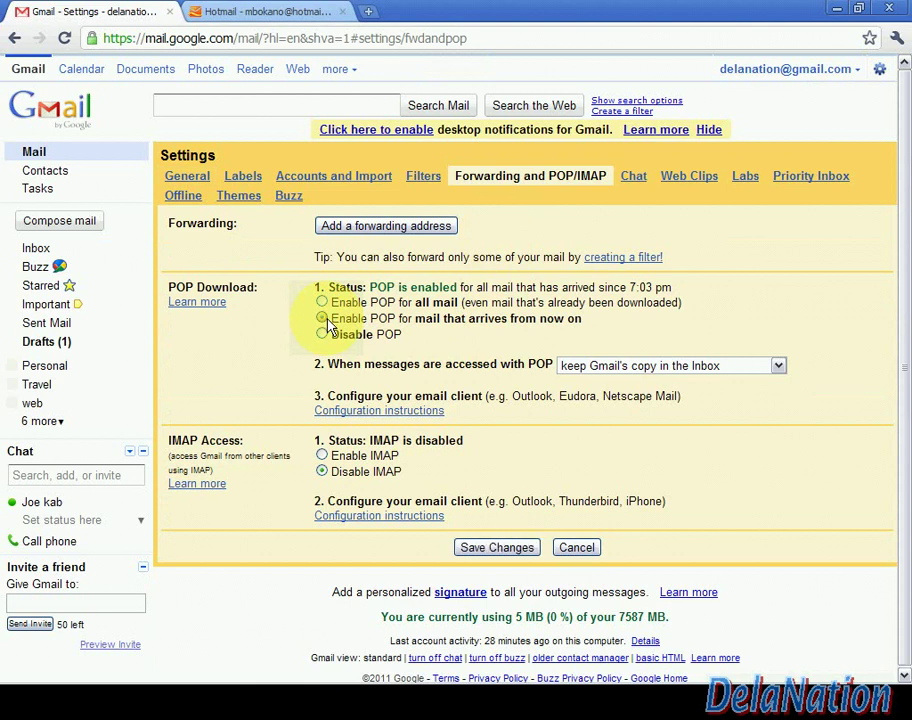
left_click(519, 556)
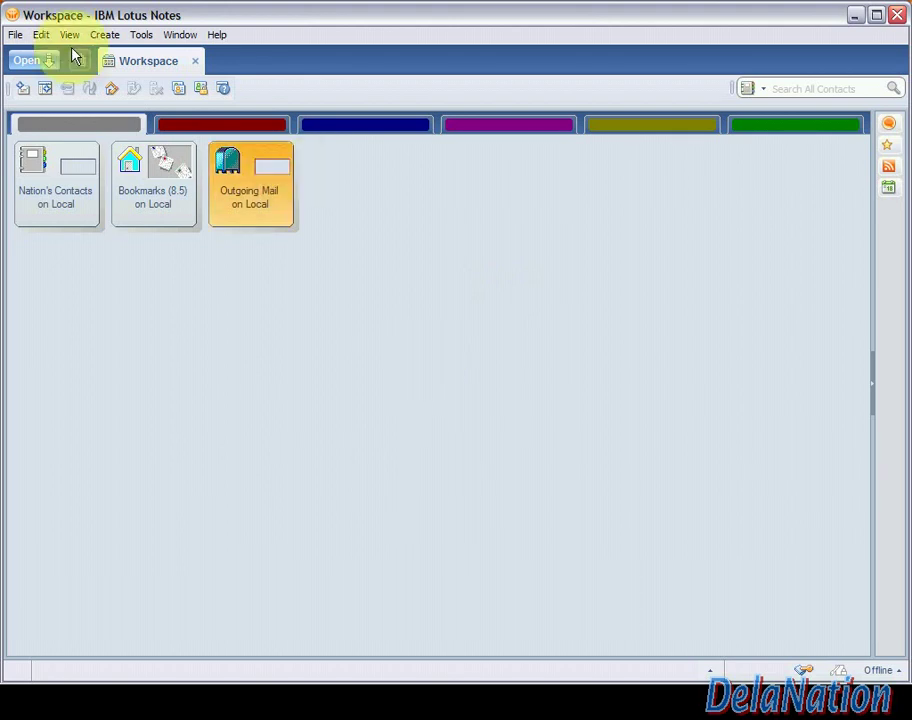
Start a new application via File > Application > New
left_click(15, 38)
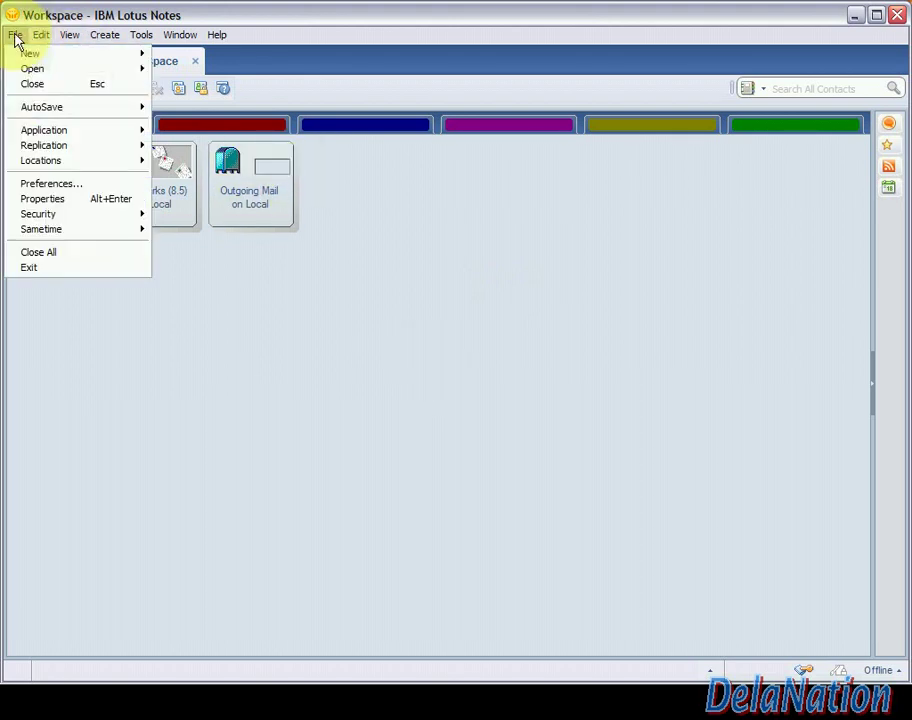
mouse_move(57, 139)
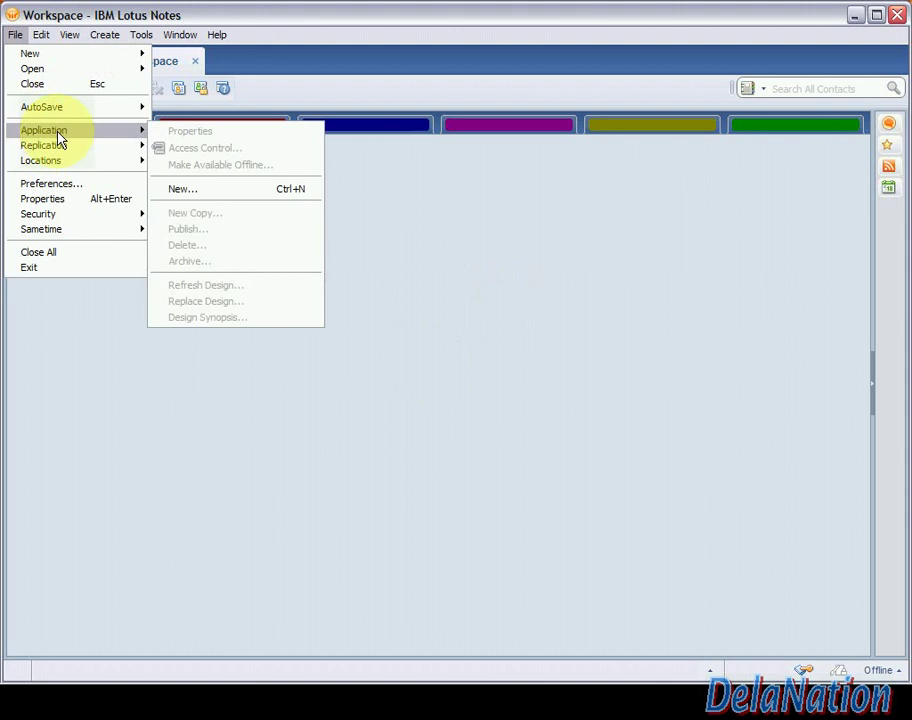
left_click(193, 190)
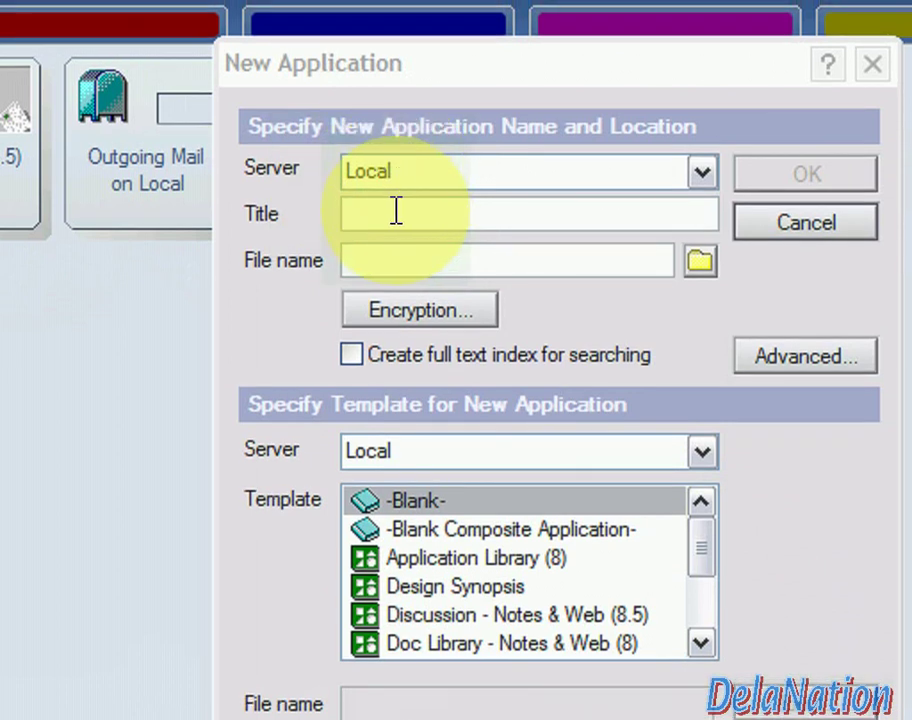
Title the application Nation's gmail and set its file name to nationmail.nsf
left_click(396, 211)
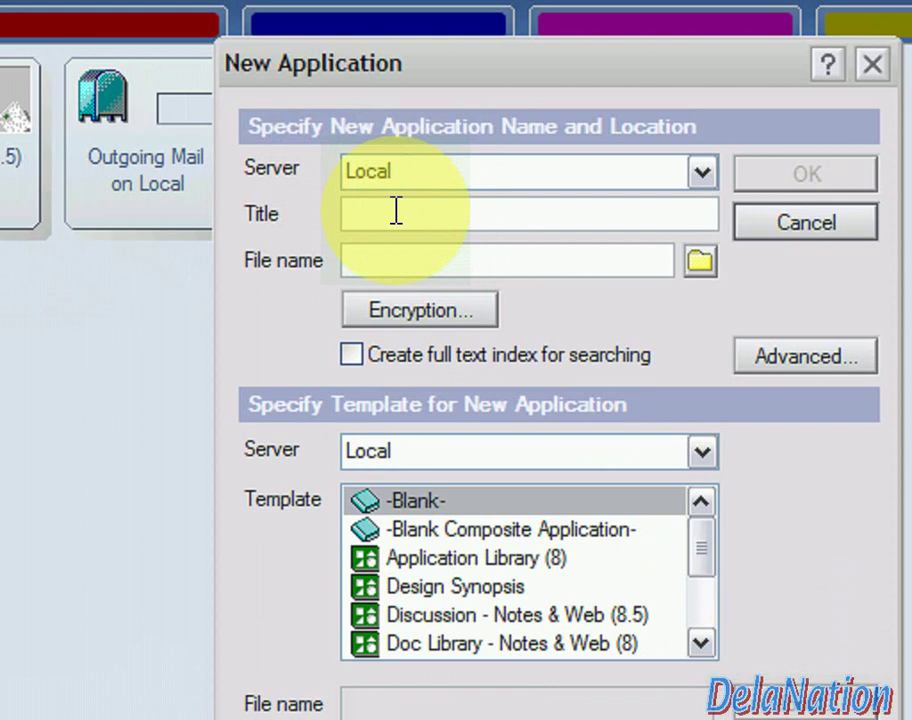
type("Nation's")
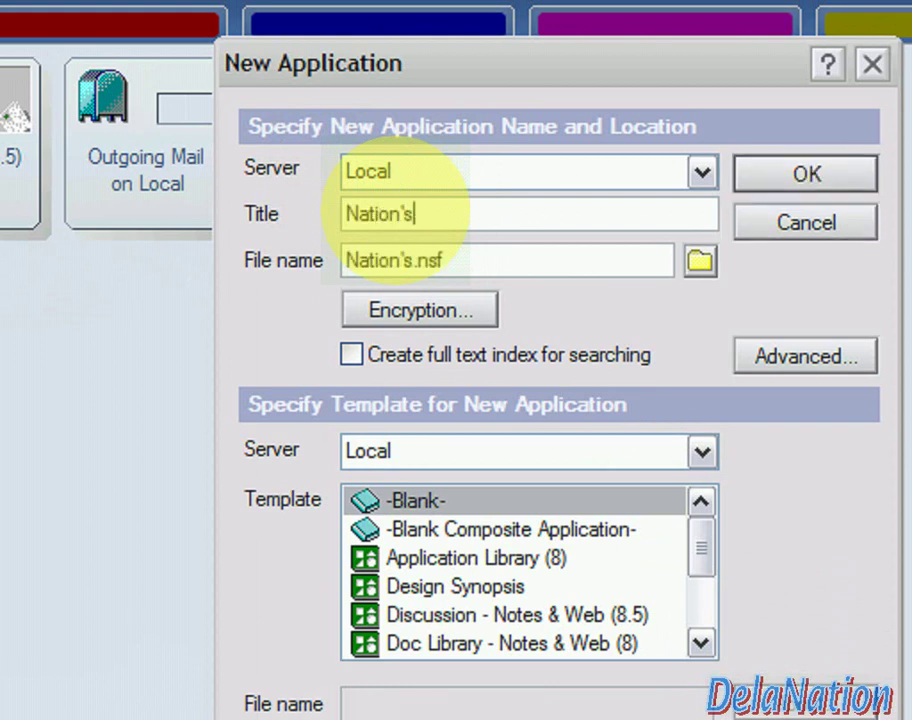
type(" gmail")
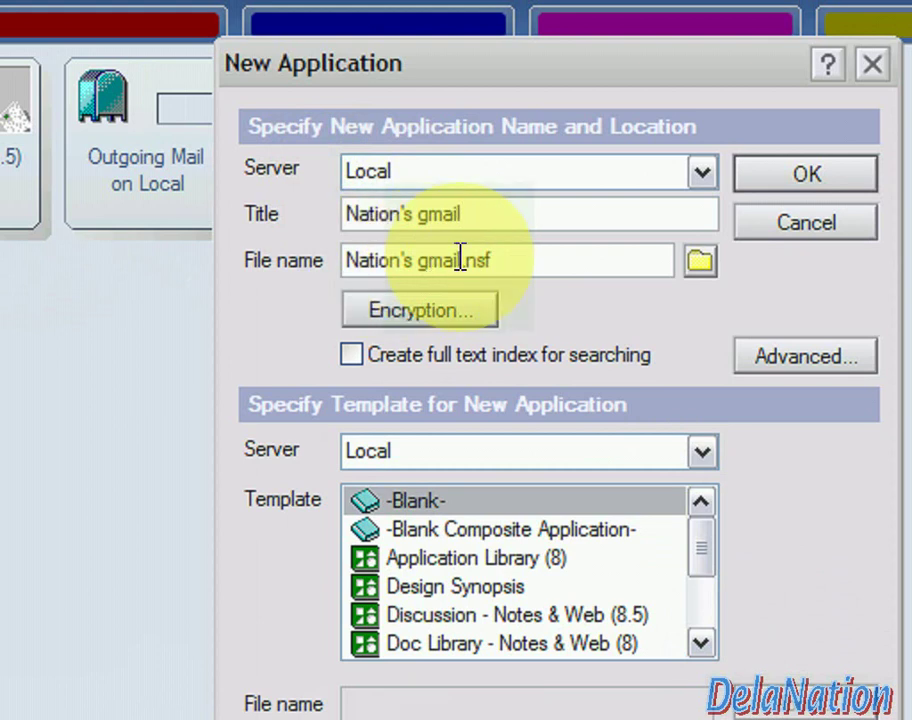
left_click_drag(460, 259, 252, 260)
type("nationmail")
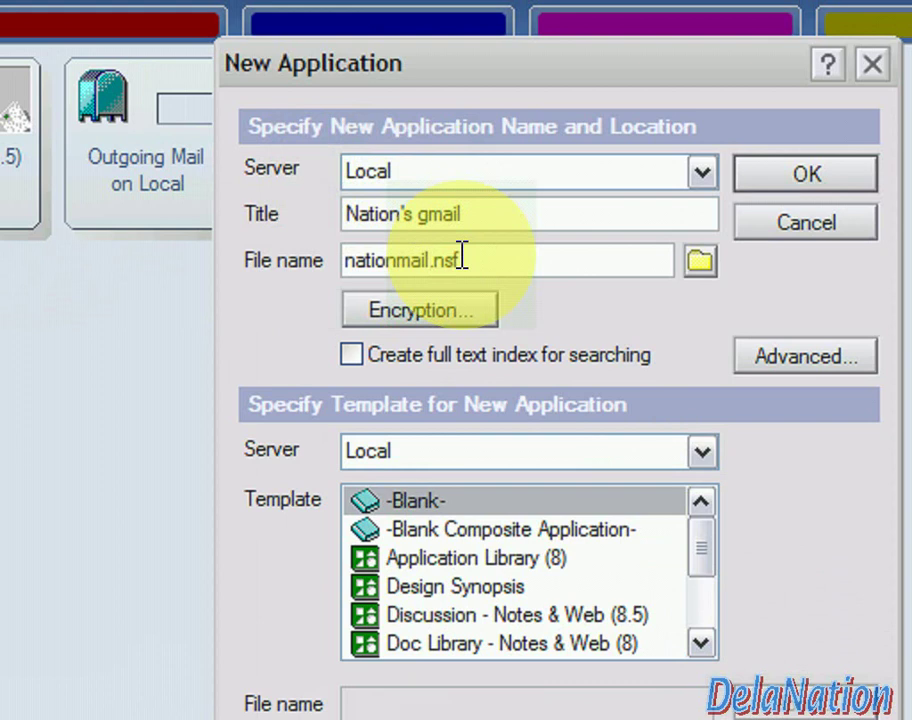
left_click_drag(462, 258, 366, 258)
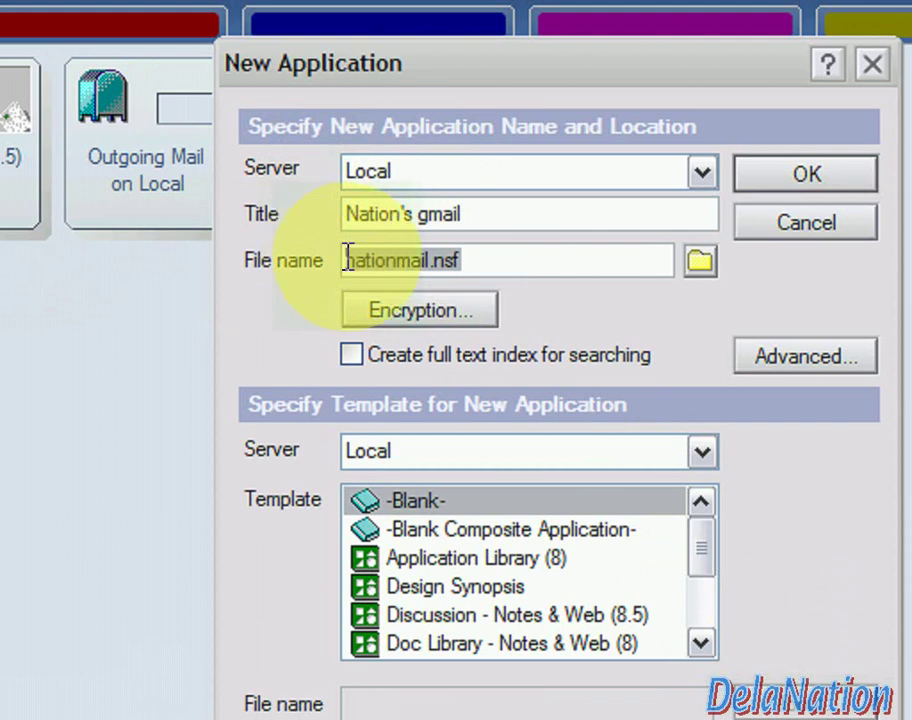
left_click(484, 262)
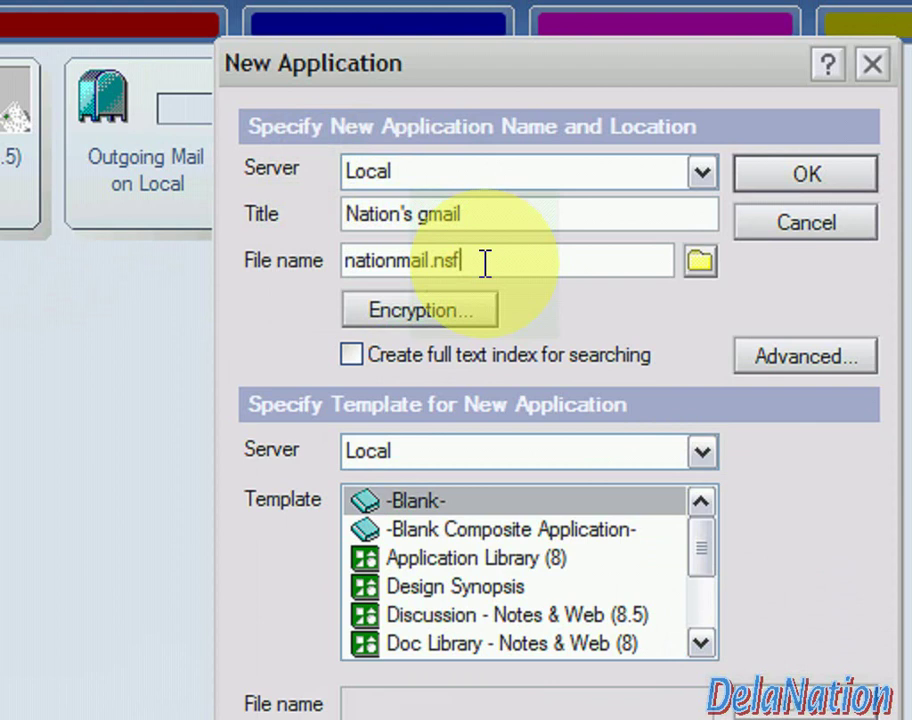
Create a new folder named mail in the Notes Data folder and choose it for the file
left_click(702, 262)
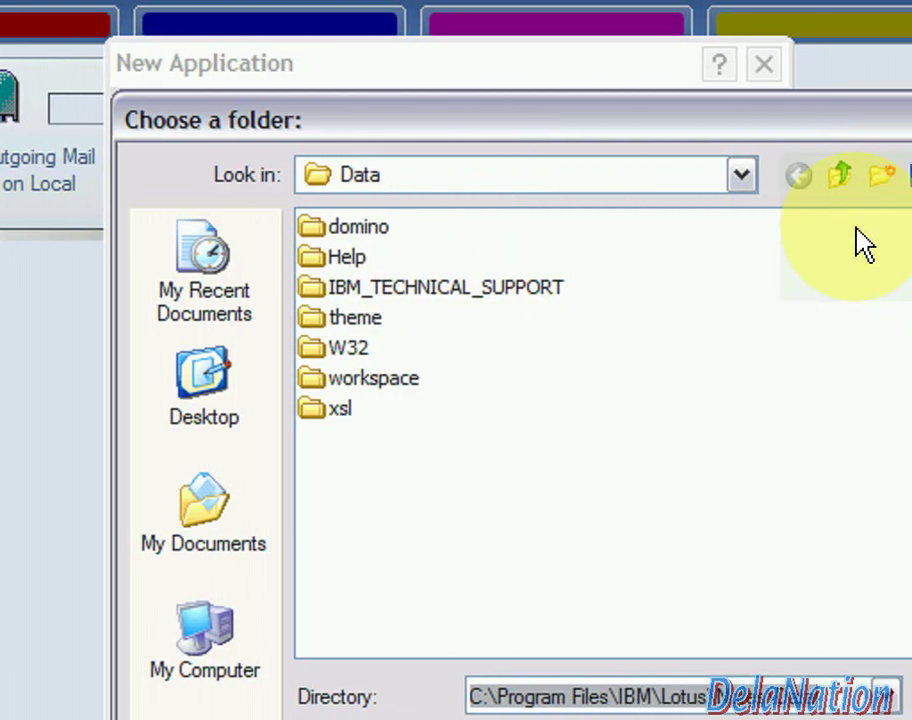
left_click(881, 175)
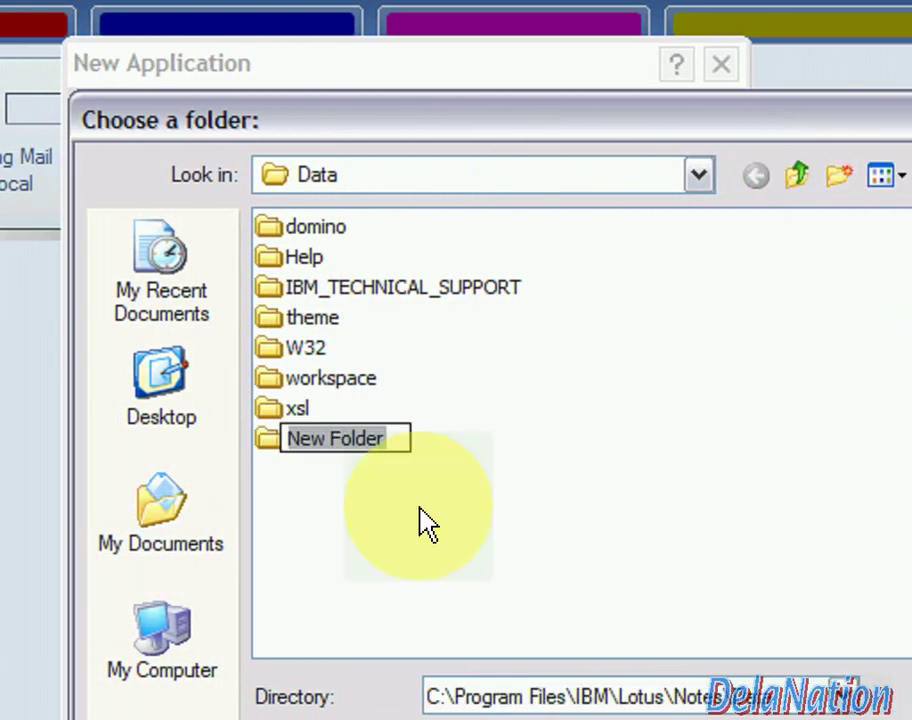
type("mail")
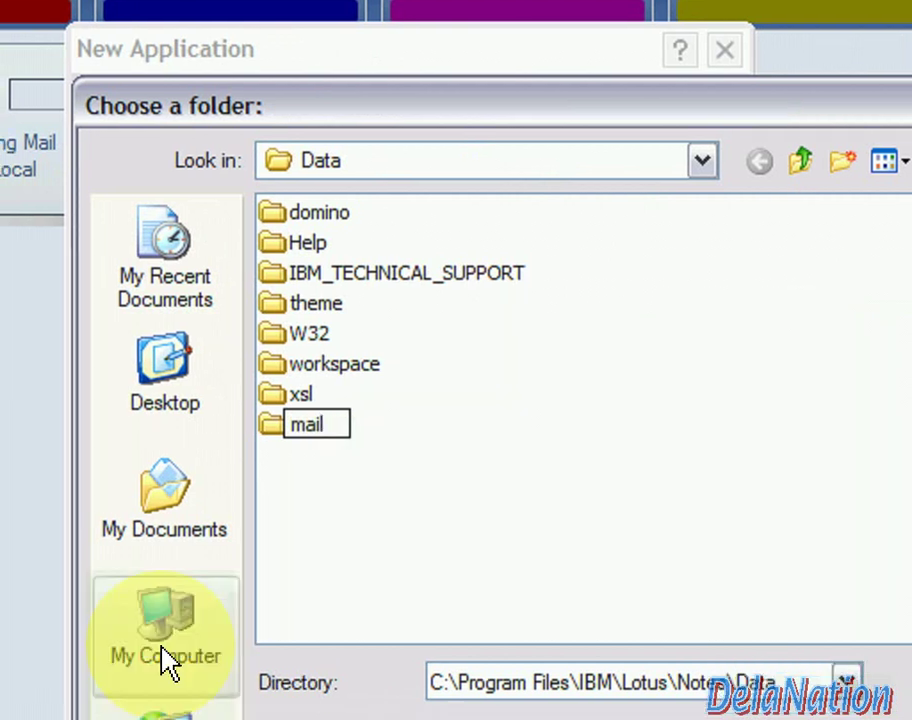
double_click(276, 436)
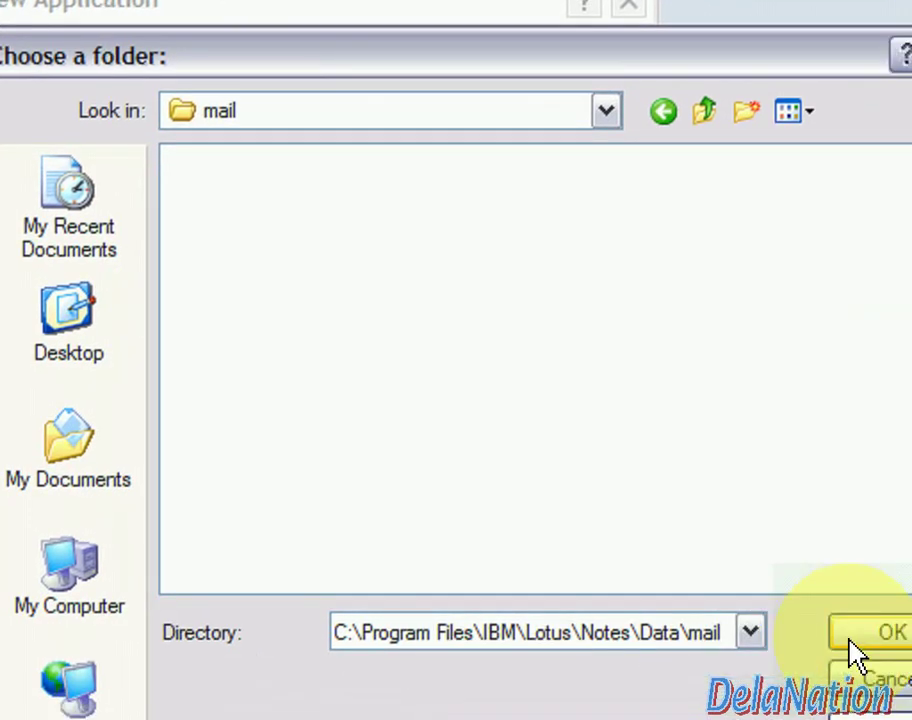
left_click(904, 648)
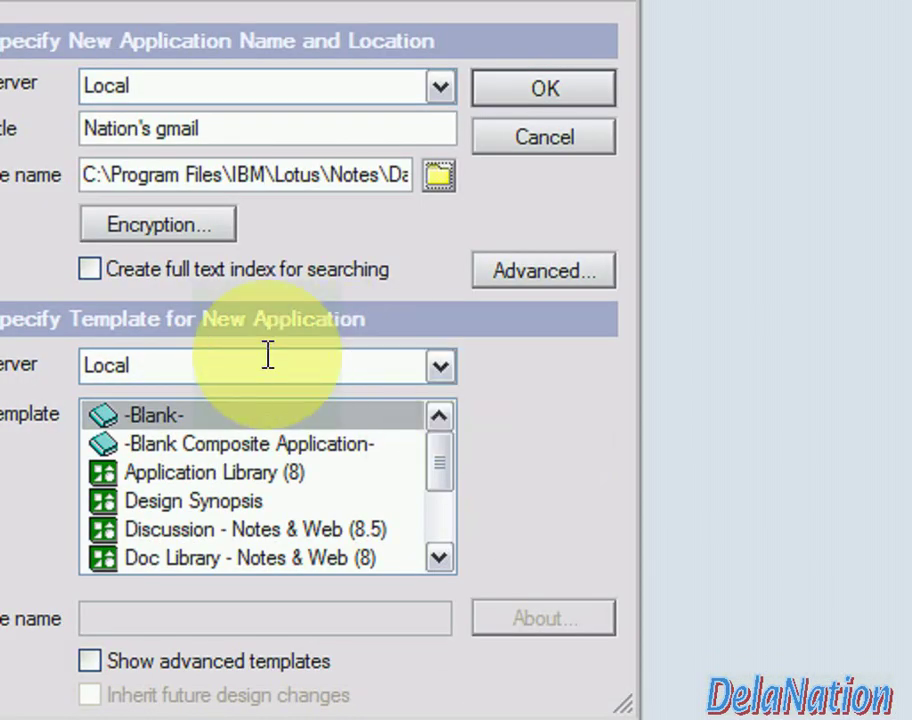
Check that the file path now reads Data\mail\nationmail.nsf
left_click(240, 175)
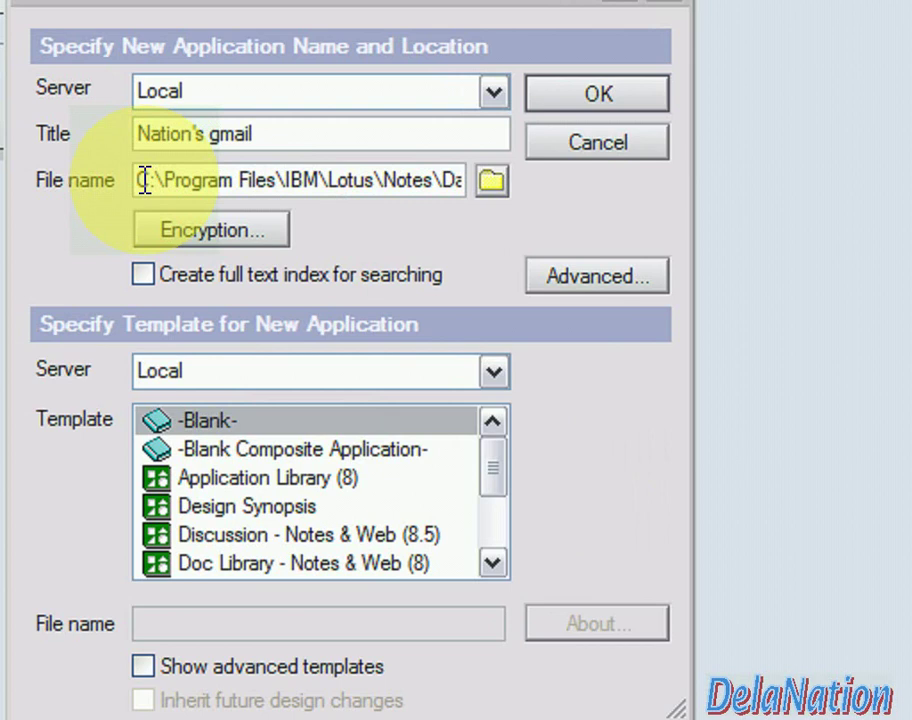
key("Right")
key("Right")
key("Right")
key("Right")
key("Right")
key("Right")
key("Right")
key("Right")
key("Right")
key("Right")
key("Right")
key("Right")
key("Right")
key("Right")
key("Right")
key("Right")
key("Right")
key("Right")
key("Right")
key("Right")
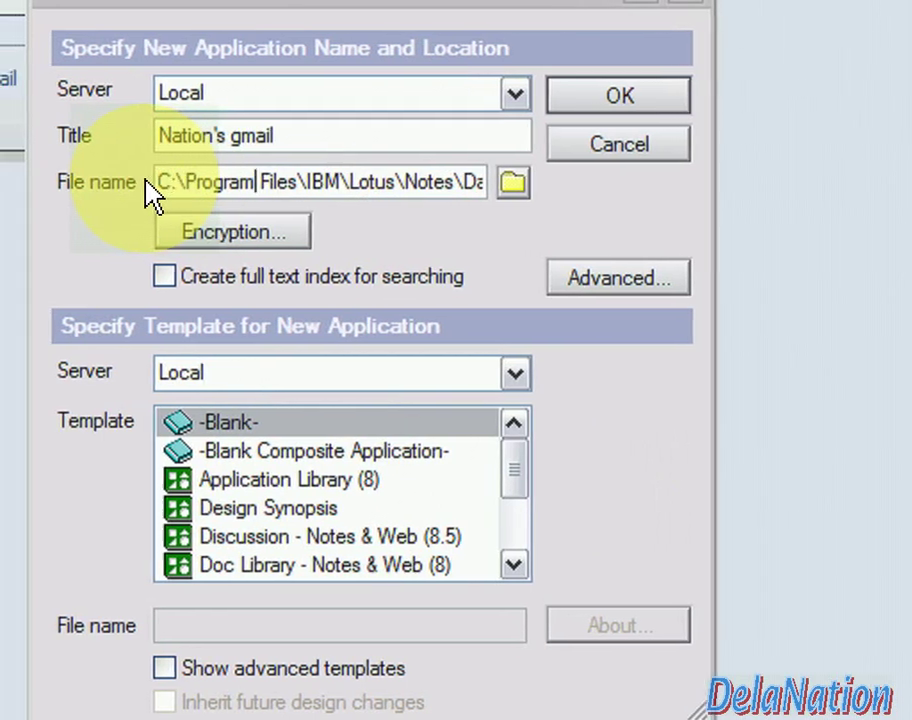
key("Right")
key("Right")
key("Right")
key("Right")
key("Right")
key("Right")
key("Right")
key("Right")
key("Right")
key("Right")
key("Right")
key("Right")
key("Right")
key("Right")
key("Right")
key("Right")
key("Right")
key("Right")
key("Right")
key("Right")
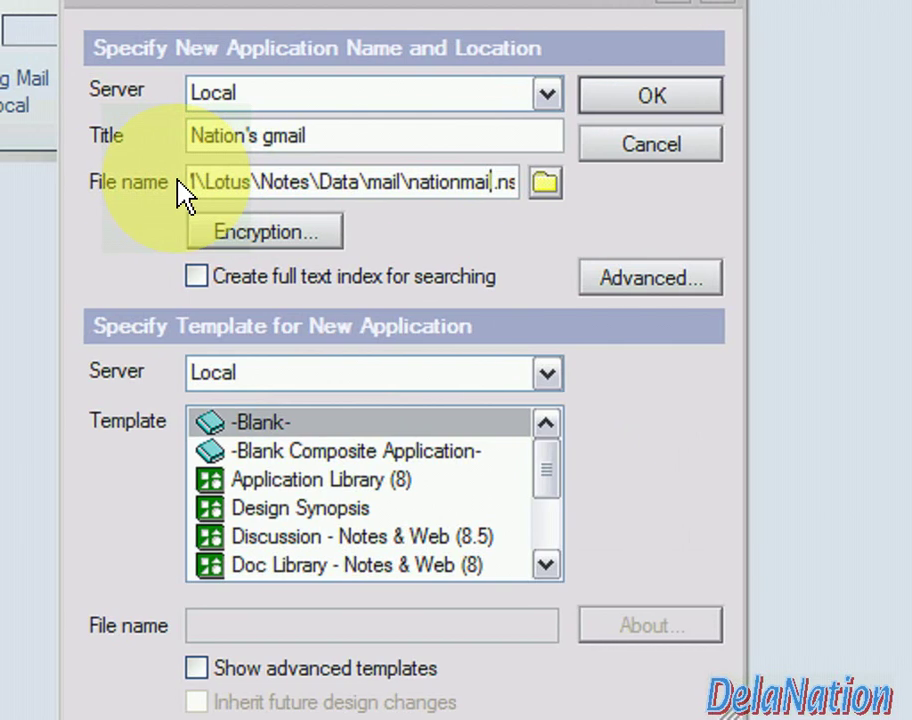
key("Right")
key("Right")
key("Right")
key("Right")
key("Right")
key("Right")
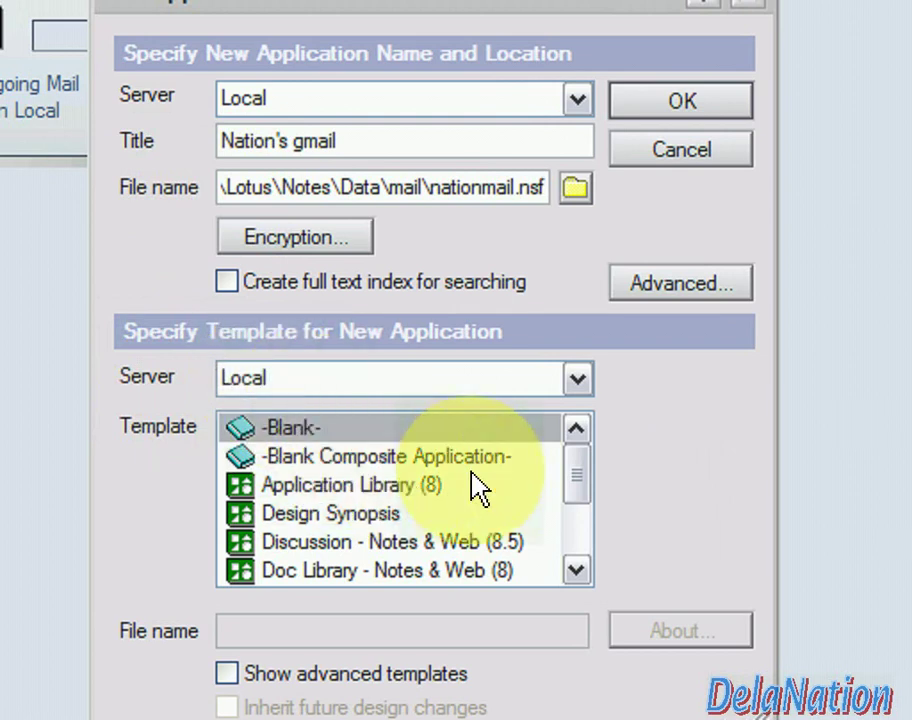
Choose the Mail (R8.5) template and create the Nation's gmail database
left_click_drag(572, 474, 576, 550)
left_click(333, 495)
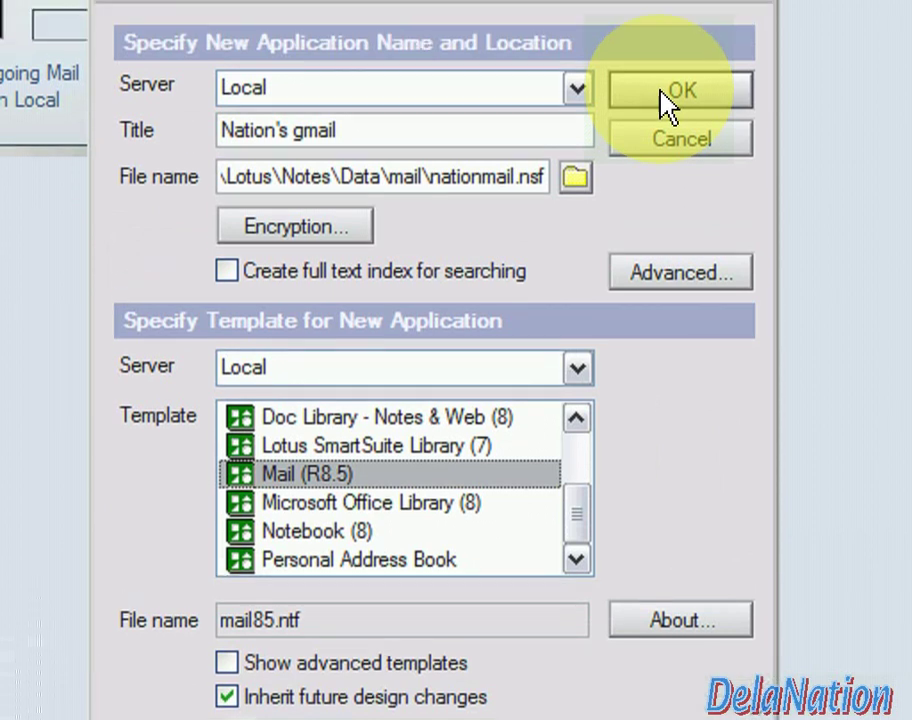
left_click(668, 95)
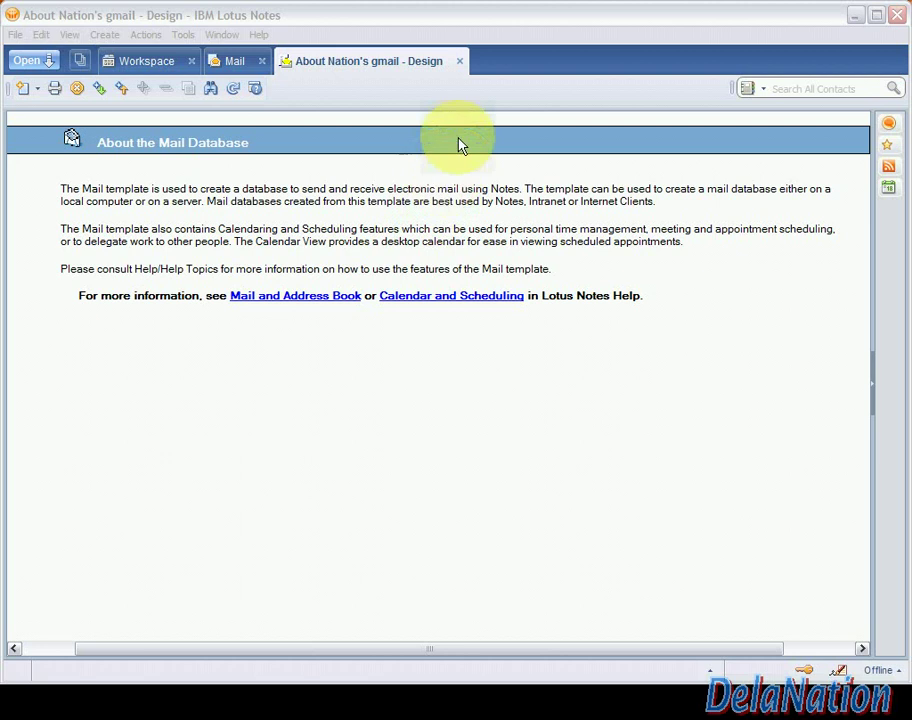
Close the About page and Nation's gmail tabs, then select the Nation's gmail Workspace tile
left_click(461, 63)
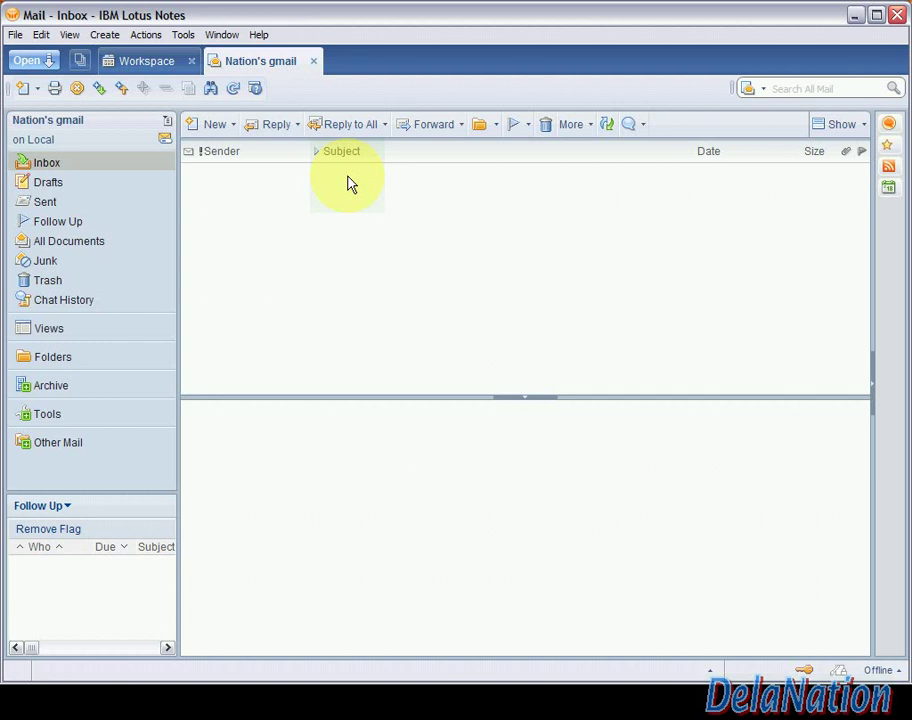
left_click(313, 61)
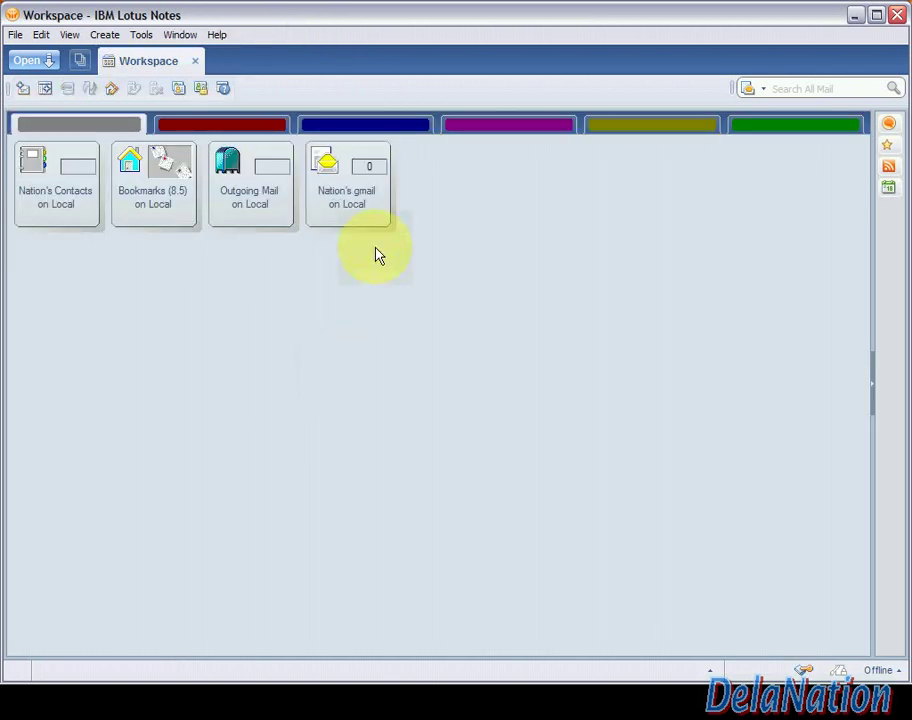
left_click(362, 221)
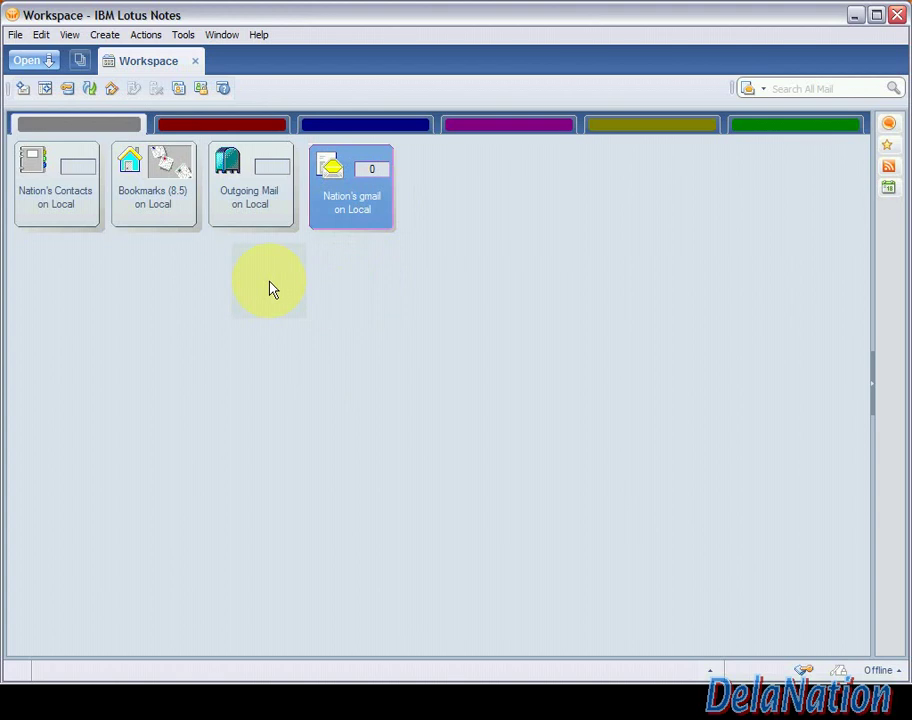
Check in the Notes Ports preferences that TCP is enabled, cancelling the extra TCP port
left_click(14, 36)
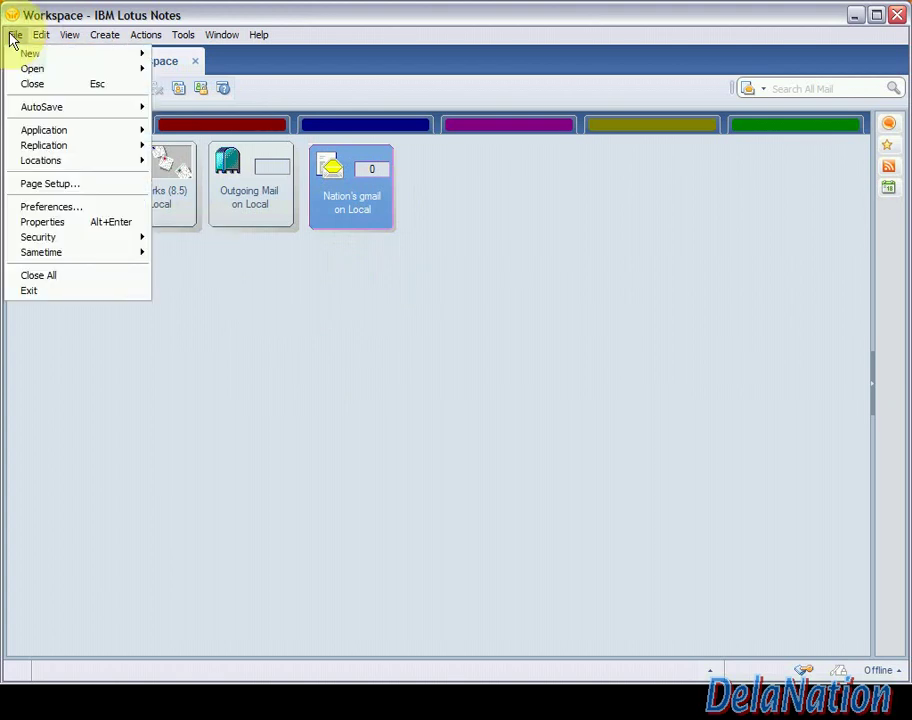
left_click(52, 207)
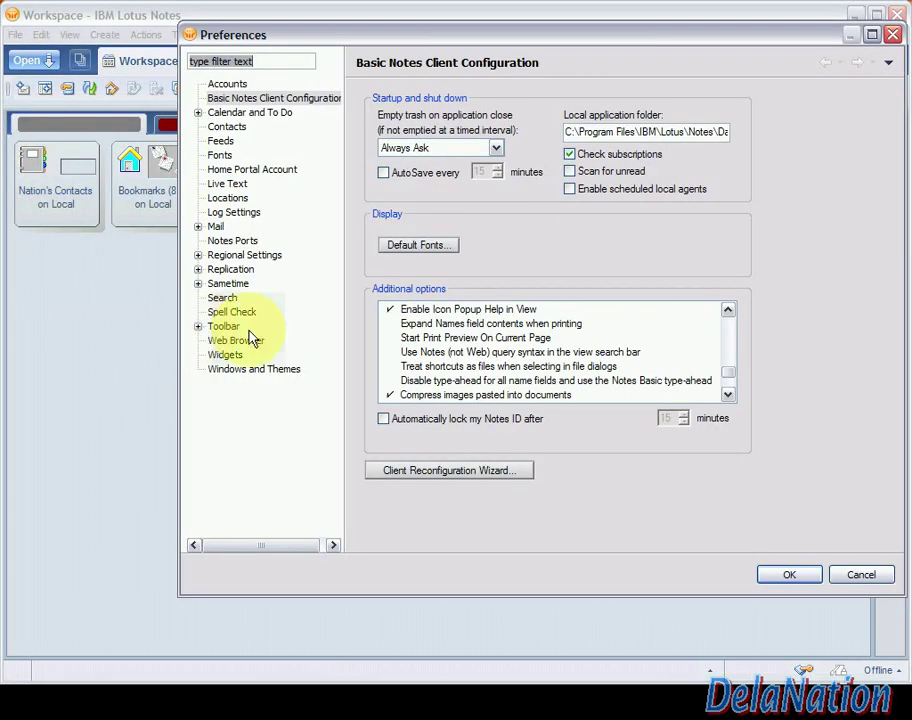
left_click(222, 242)
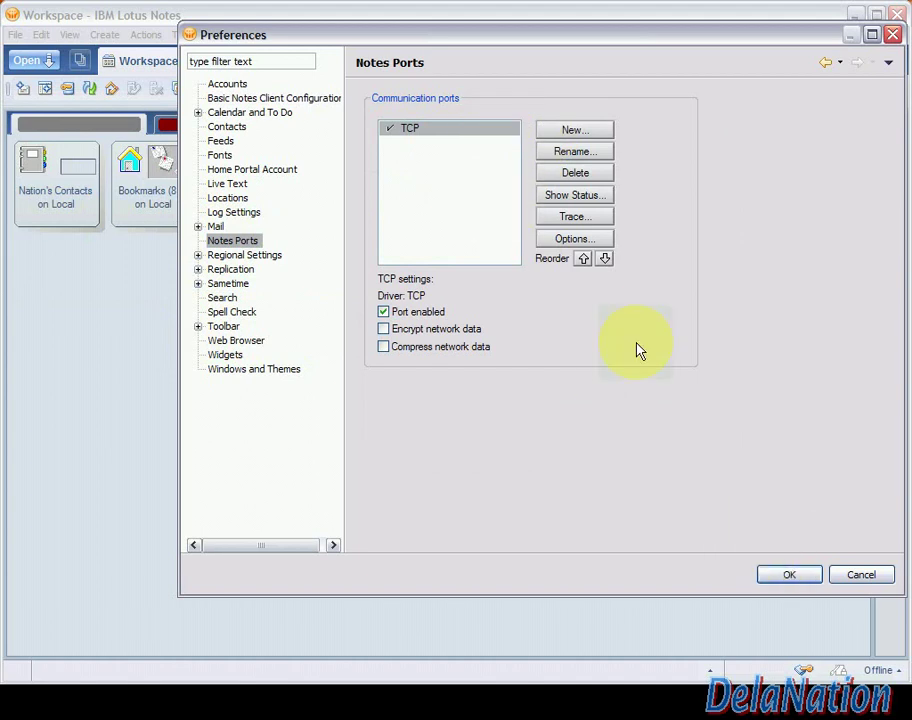
left_click(573, 129)
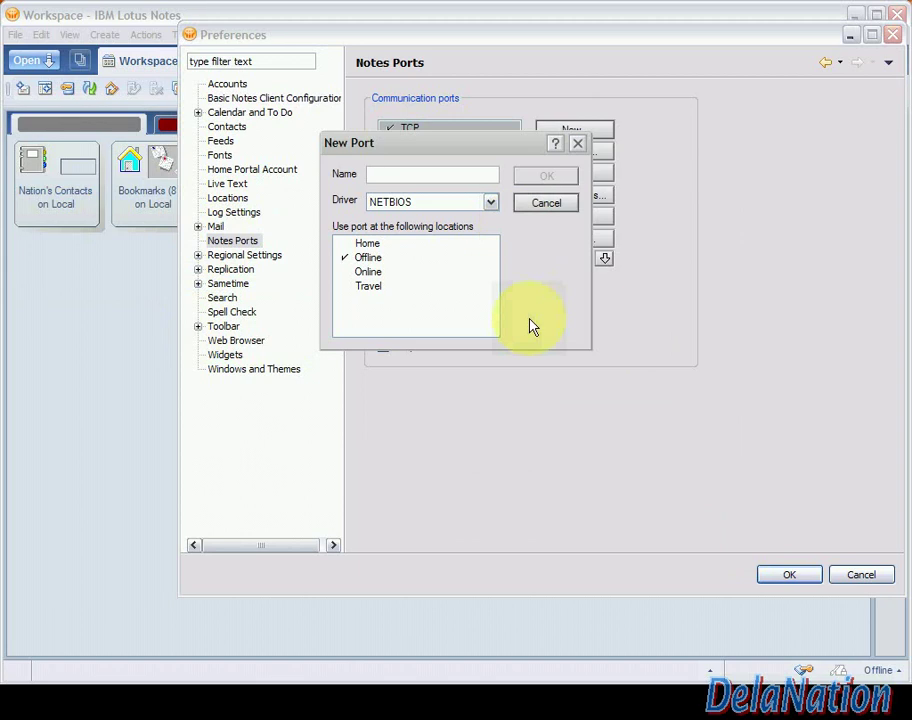
left_click(415, 203)
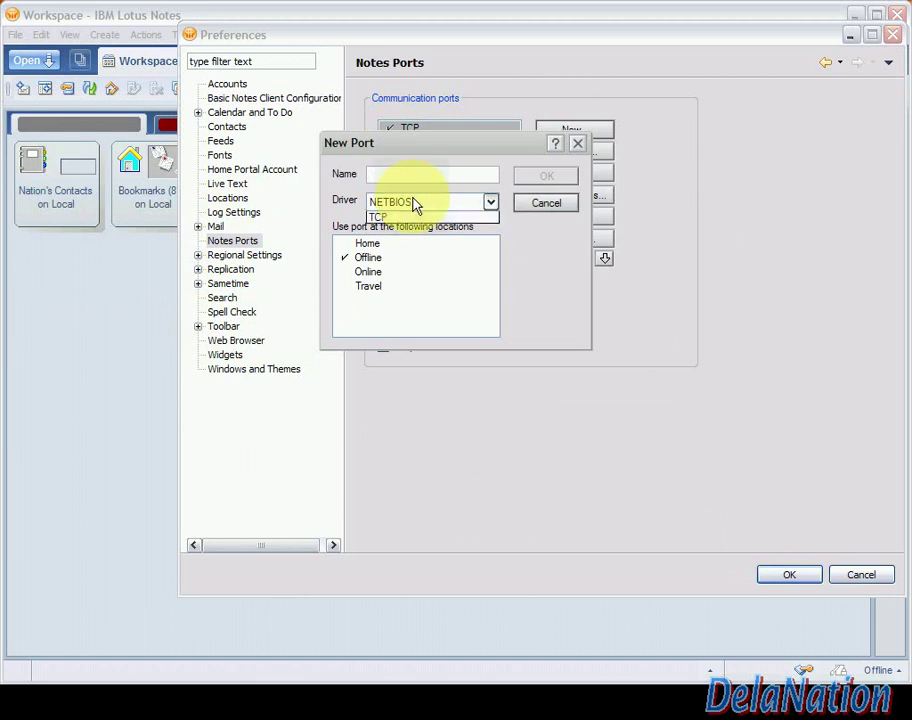
left_click(413, 228)
left_click(385, 174)
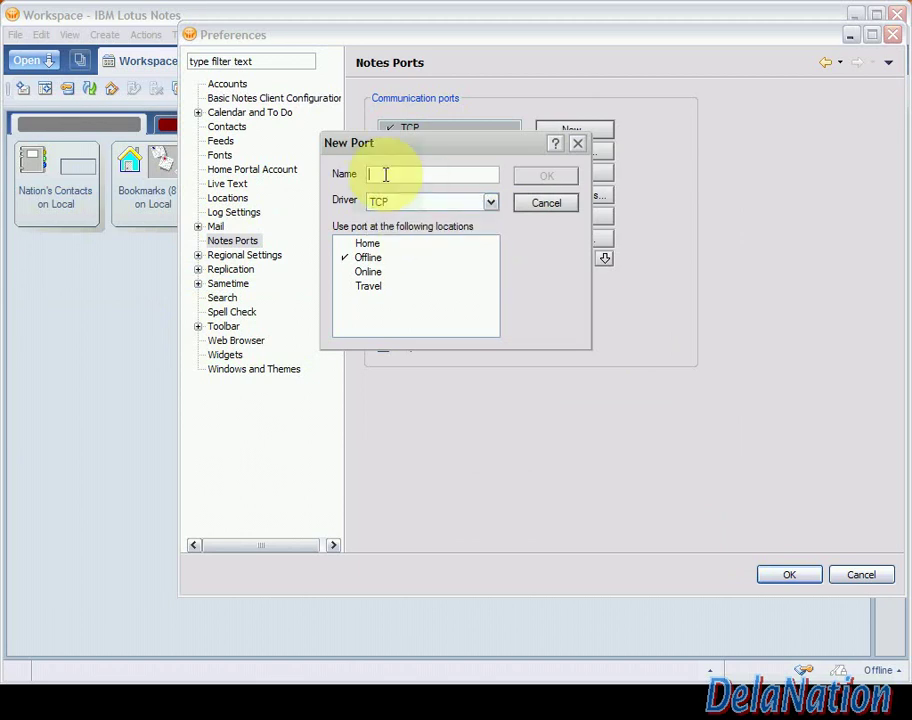
type("TCP")
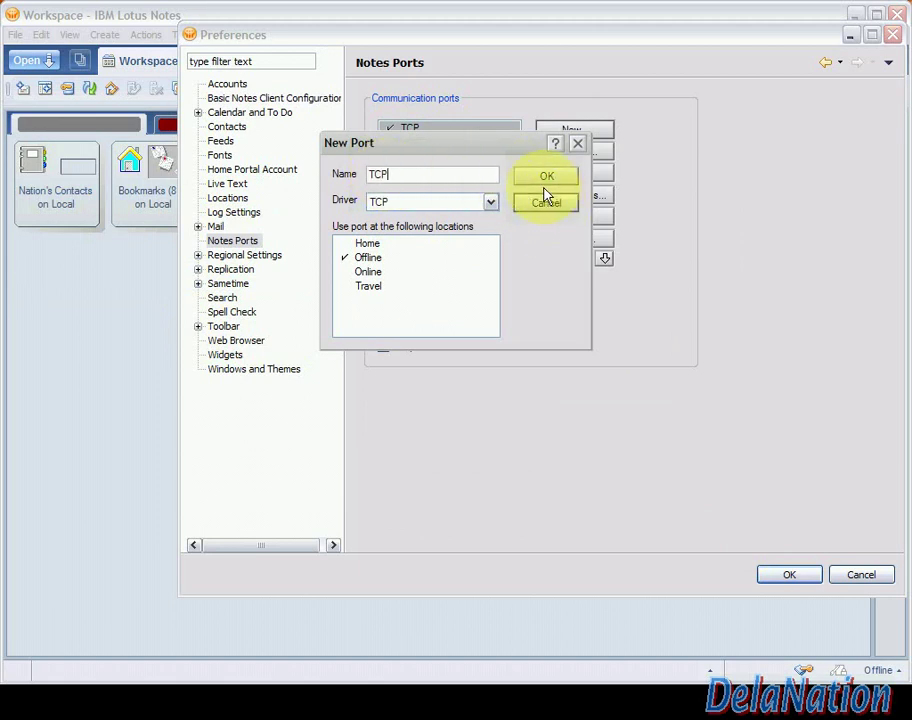
left_click(564, 212)
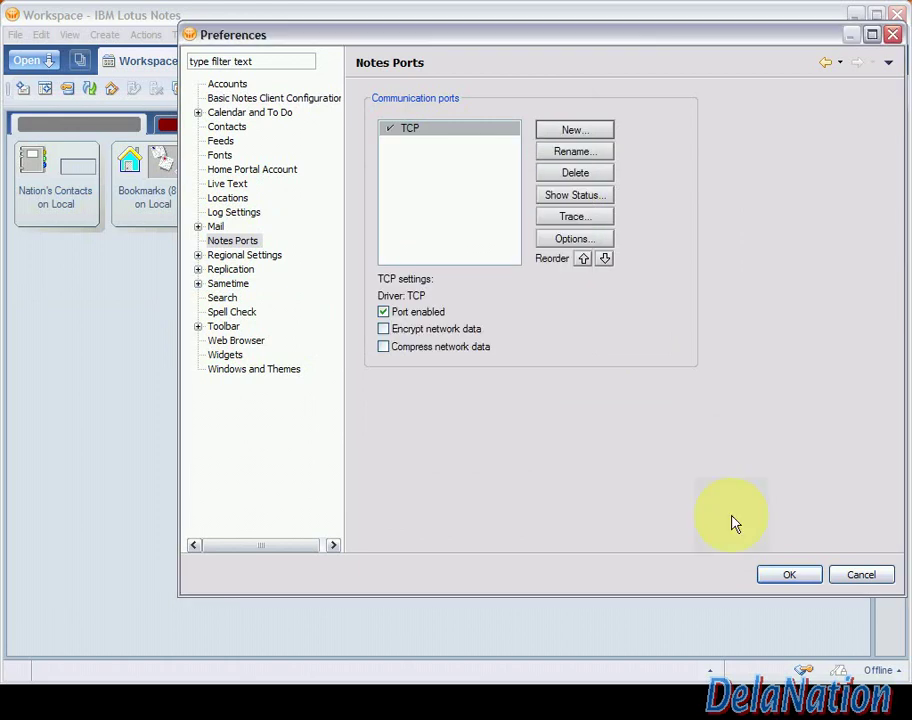
Save the preferences and acknowledge the restart warning
left_click(791, 580)
left_click(792, 577)
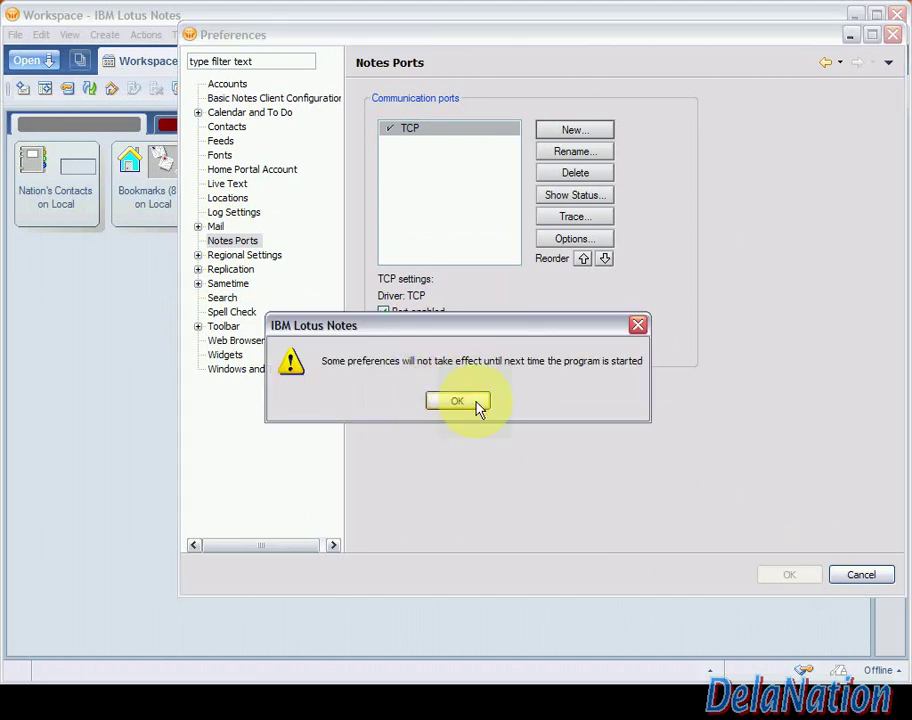
left_click(478, 404)
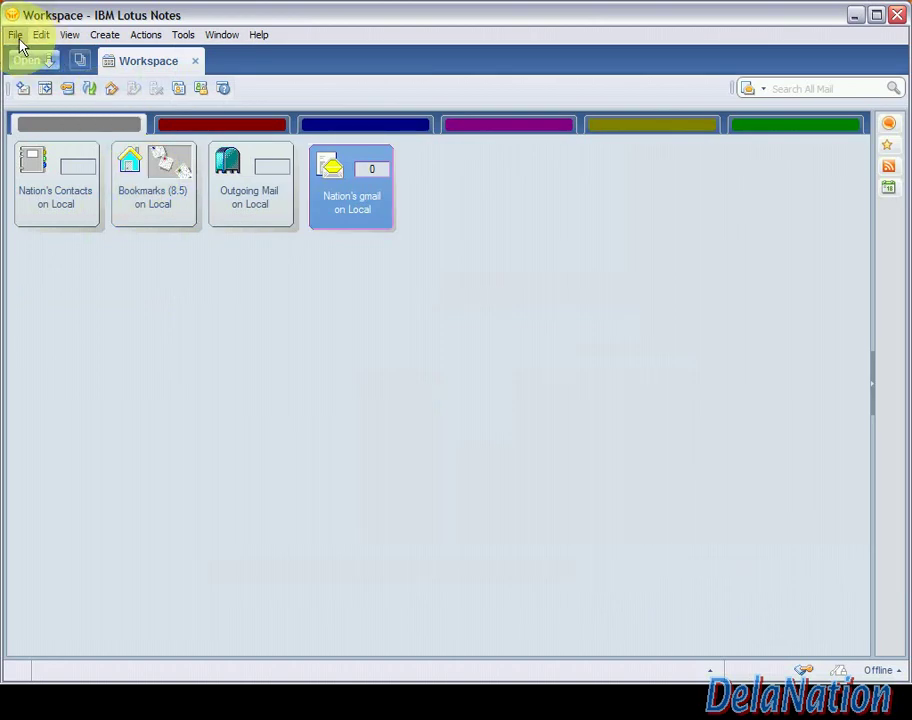
Open Edit Locations from the status bar's Offline location list
left_click(208, 409)
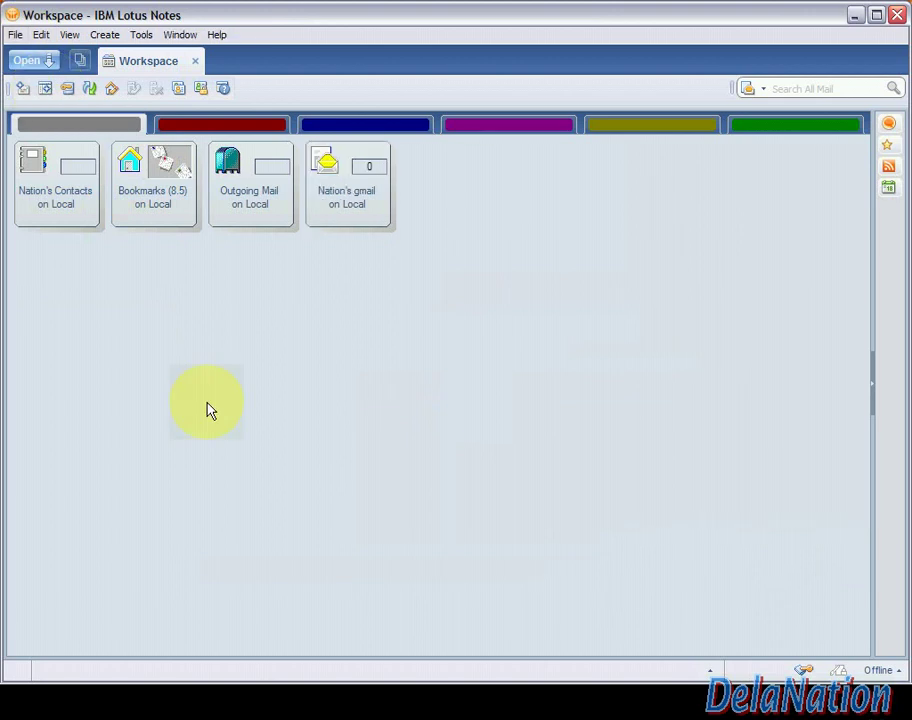
left_click(886, 669)
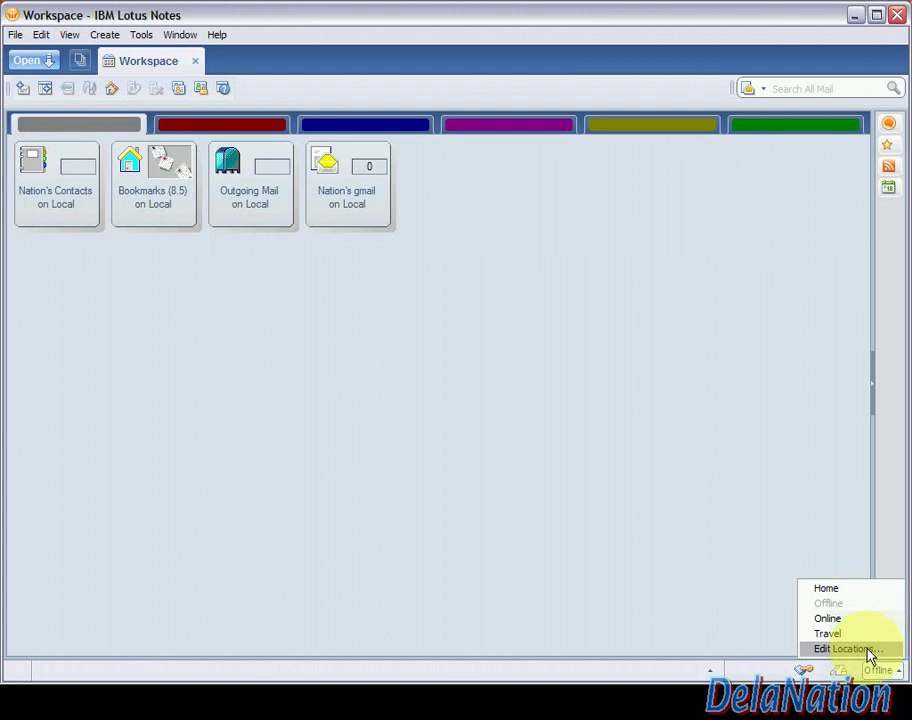
left_click(868, 650)
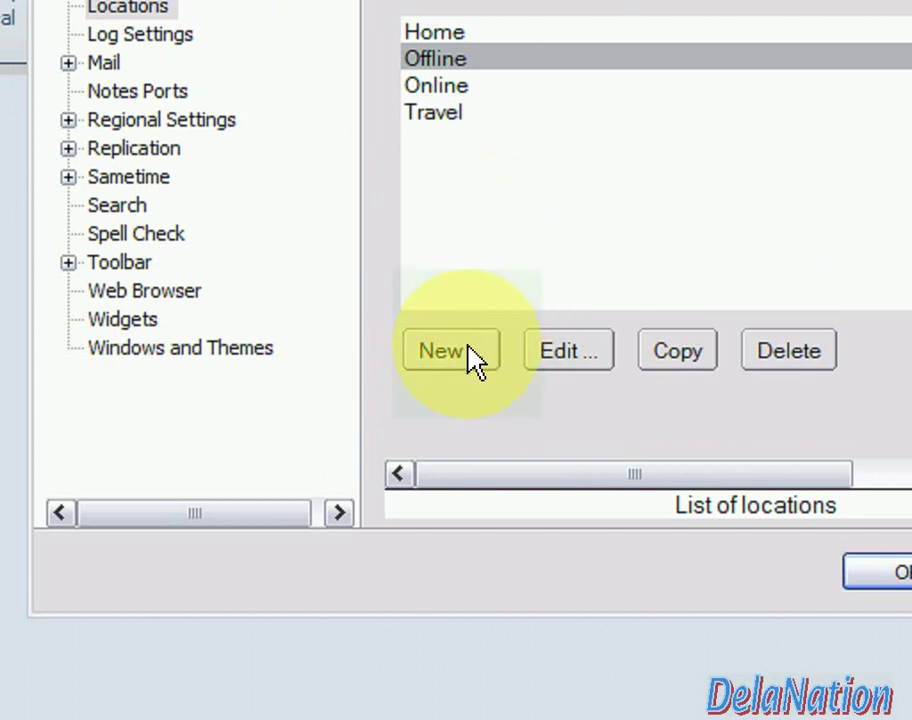
Create a new location named gmail and enter the account's Gmail address
left_click(475, 358)
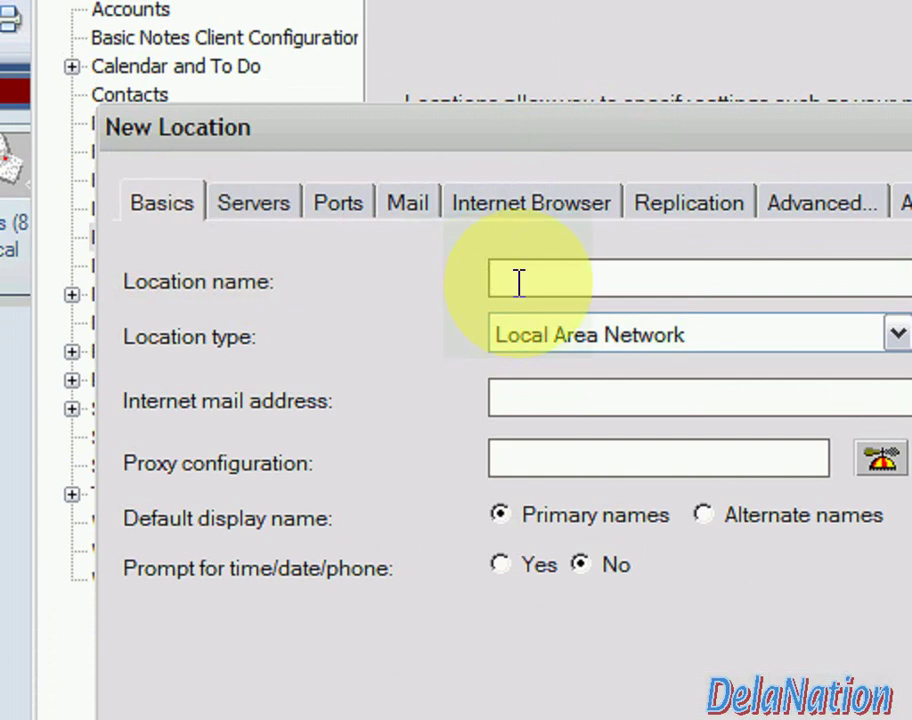
type("gmail")
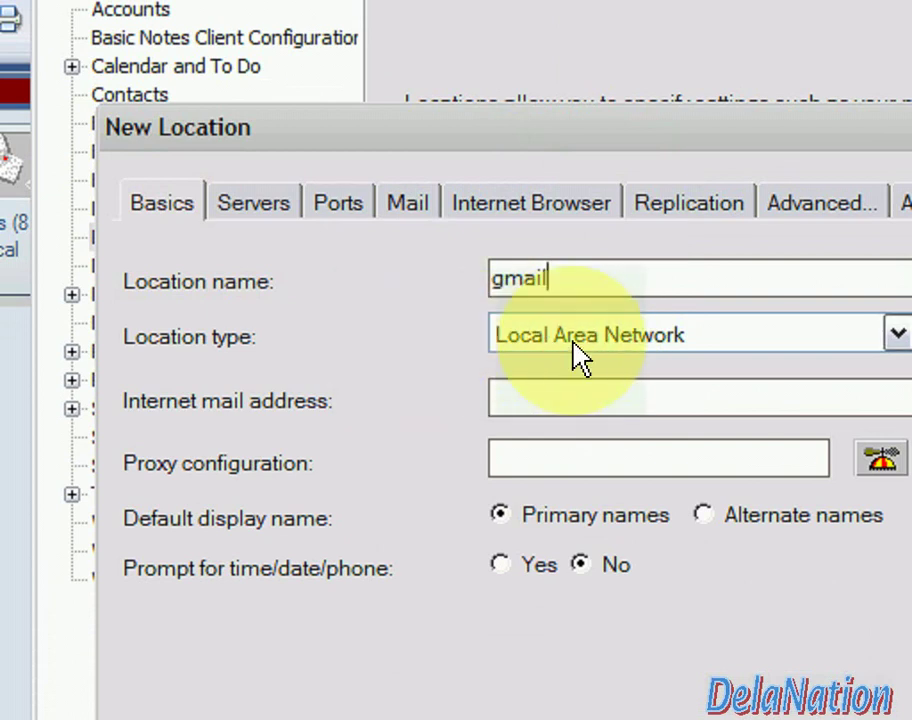
left_click(532, 395)
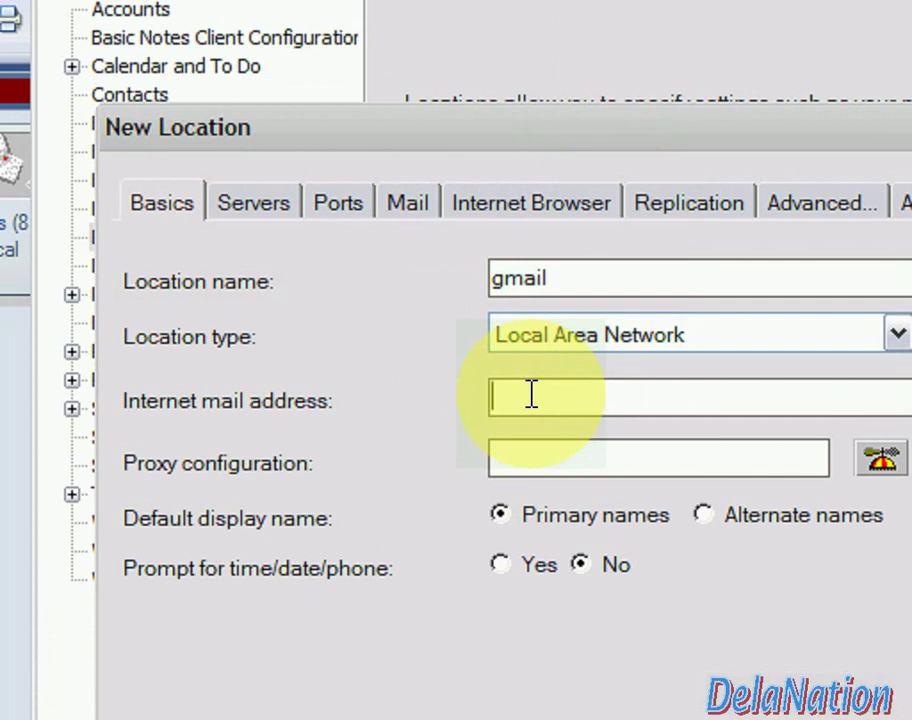
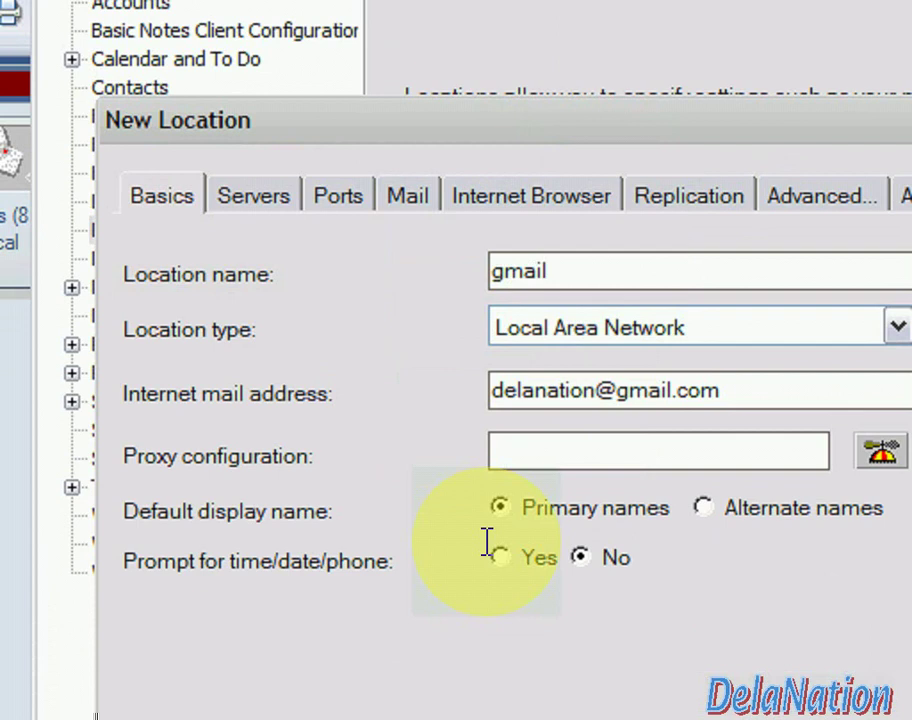
Set the location's home/mail server to pop.gmail.com and confirm it uses the TCP port
left_click(255, 200)
left_click(444, 257)
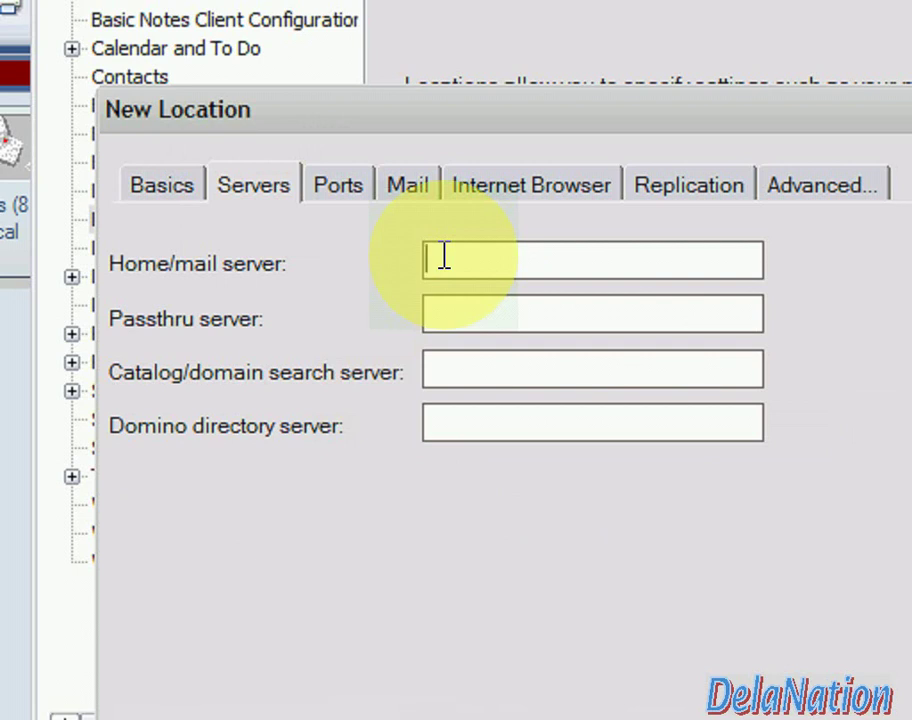
type("pop.gmail.com")
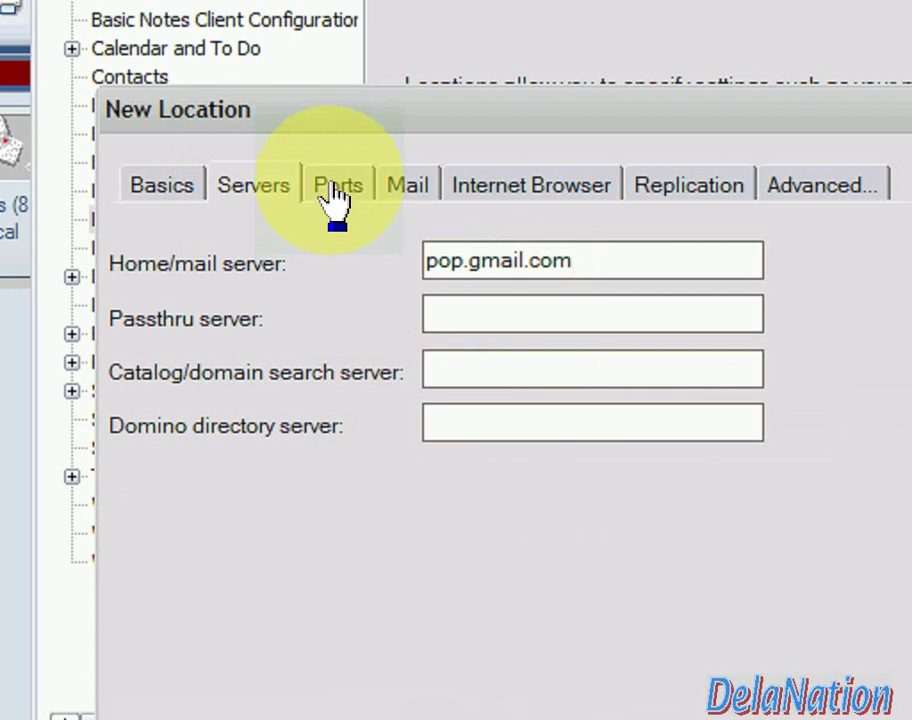
left_click(337, 198)
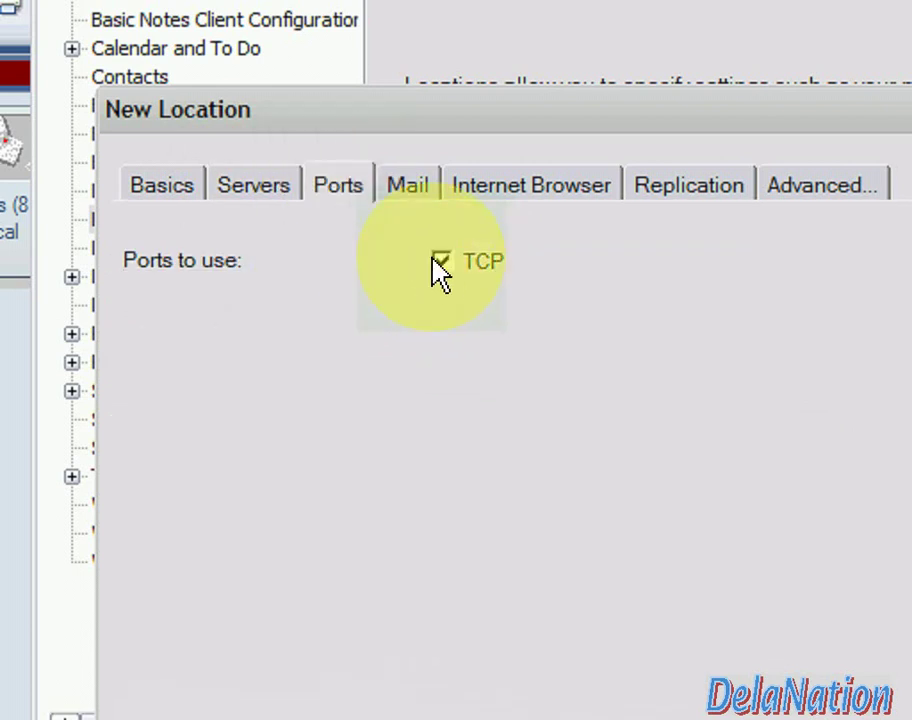
left_click(404, 196)
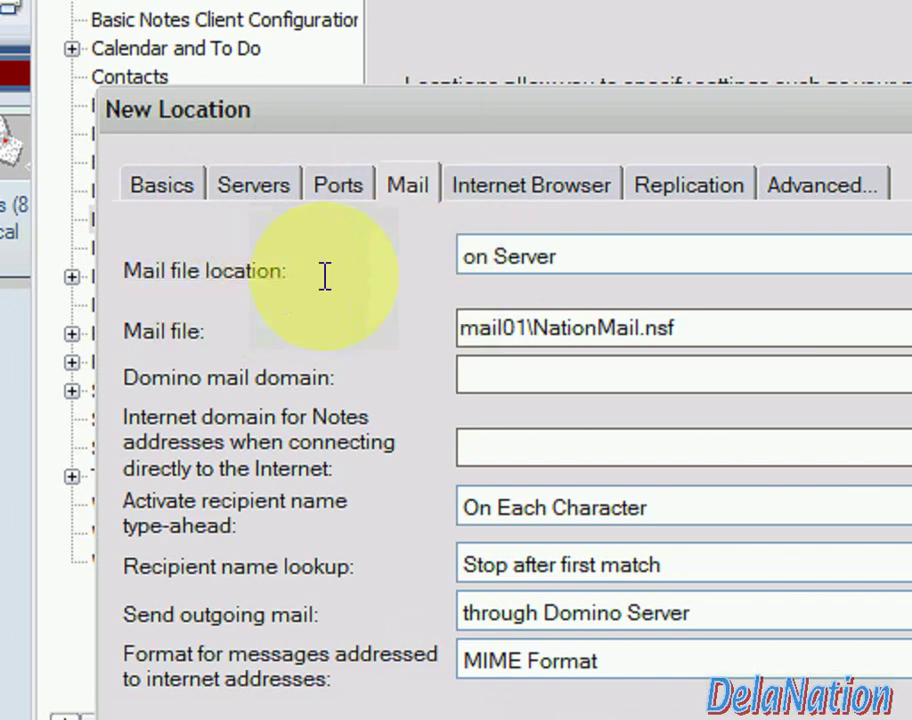
Set the gmail location's mail file location to Local, then bring the folder window forward
left_click(647, 266)
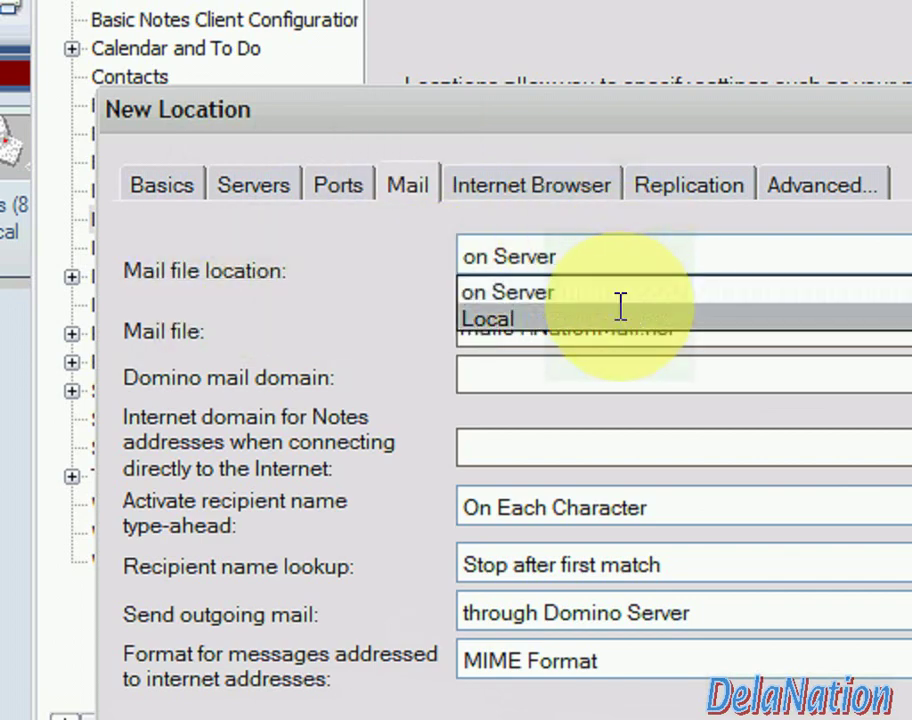
left_click(620, 308)
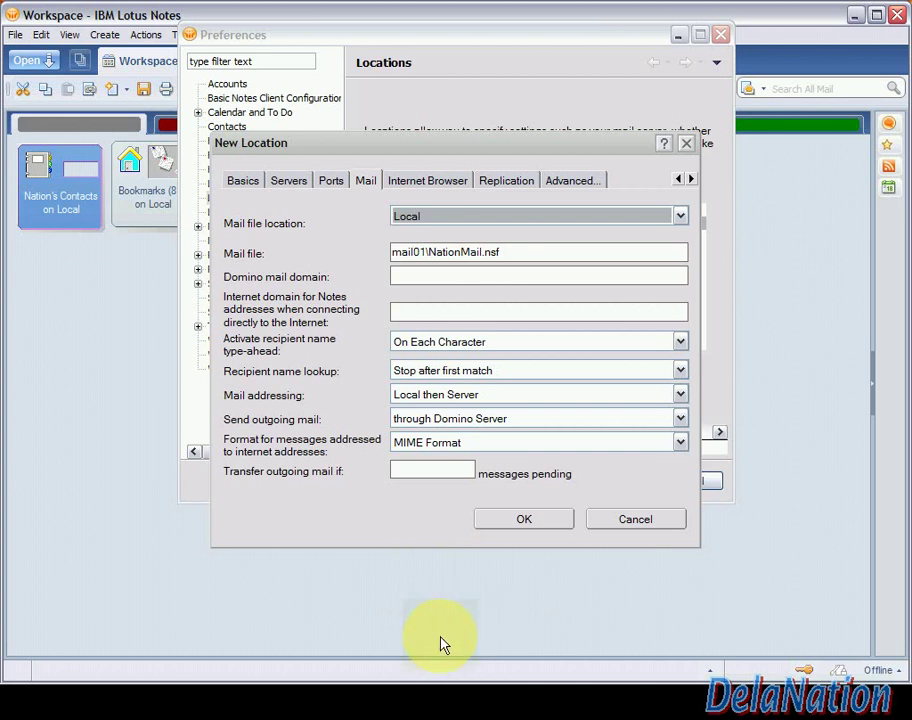
mouse_move(450, 672)
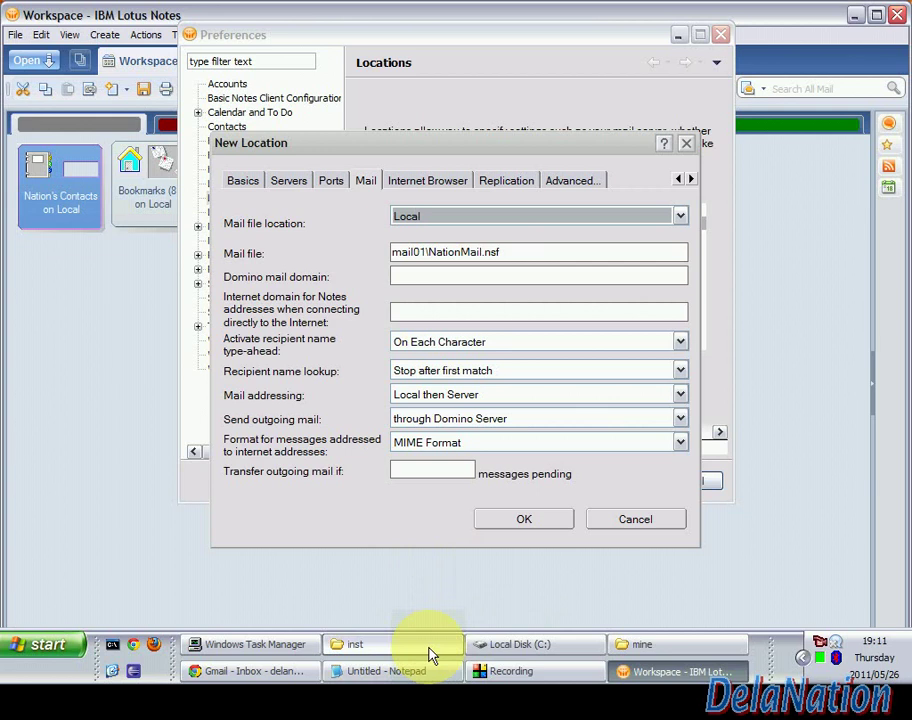
left_click(428, 647)
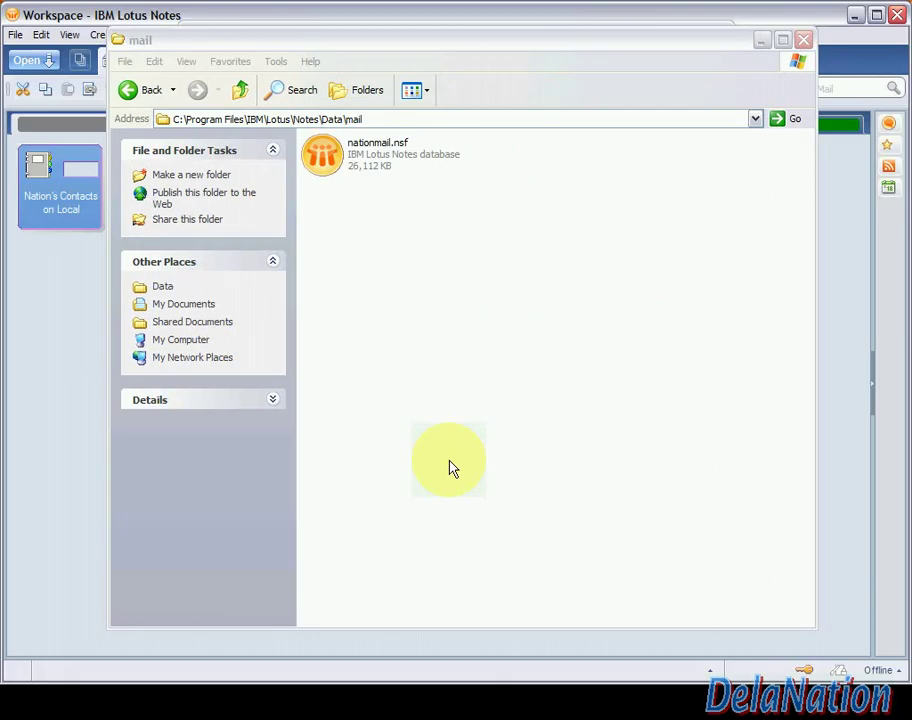
Select the Data part of the folder path in Windows Explorer
mouse_move(482, 672)
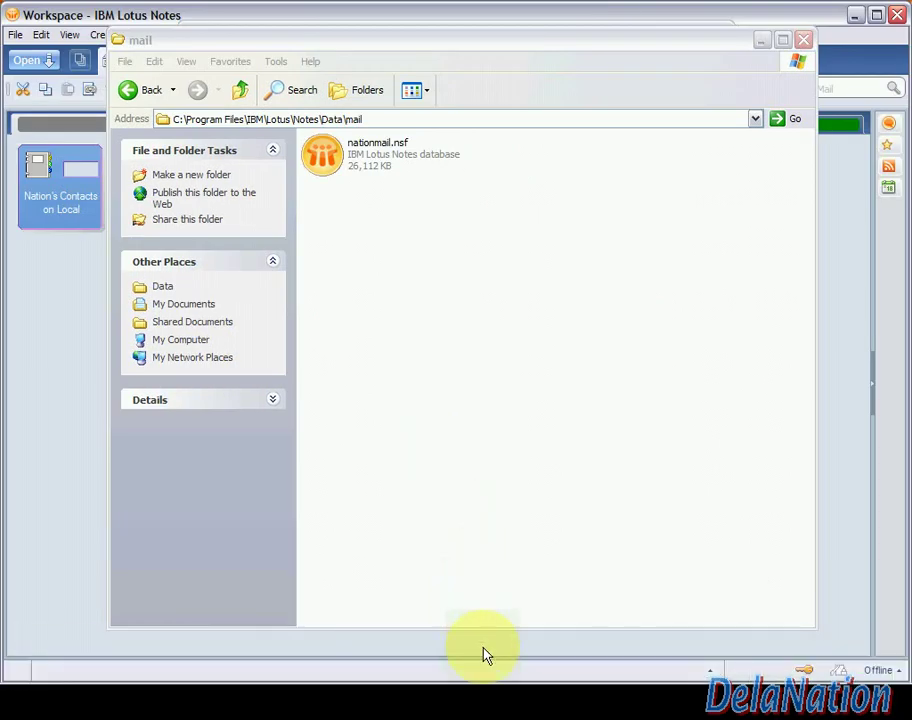
mouse_move(505, 684)
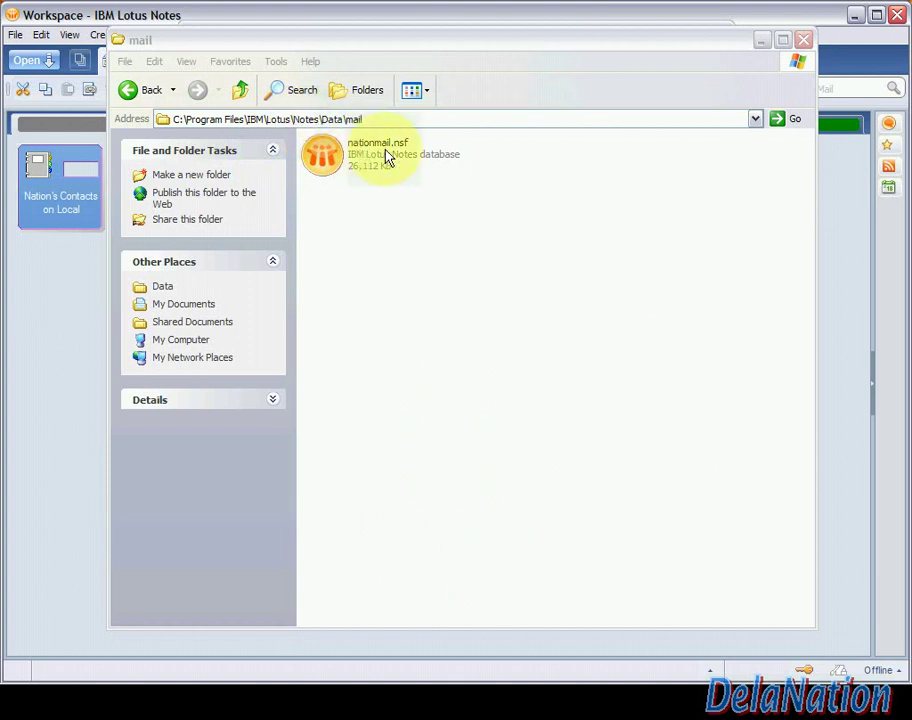
left_click(343, 119)
left_click_drag(343, 119, 172, 122)
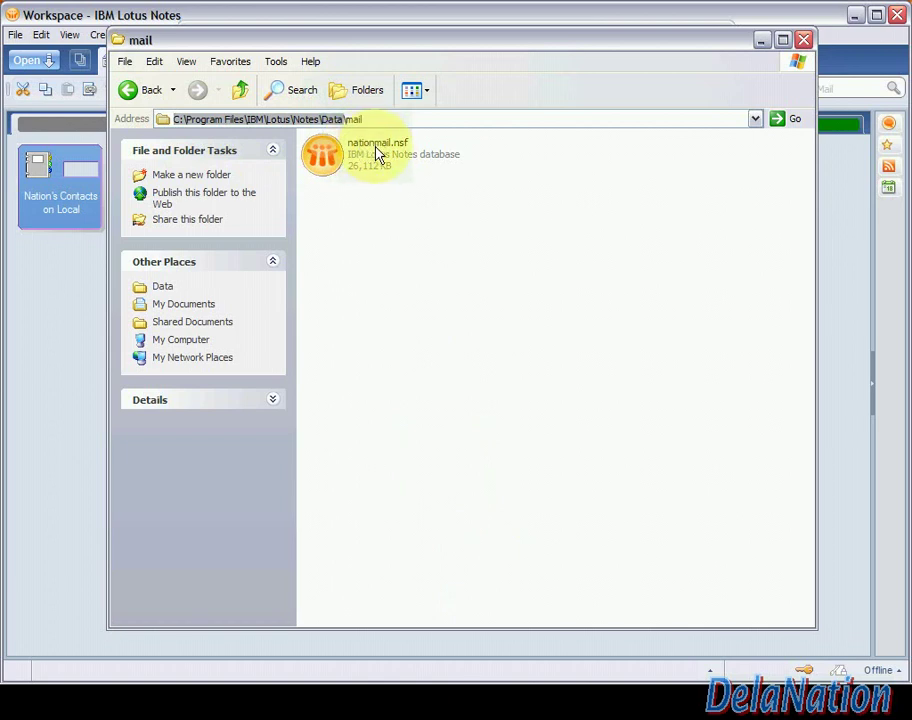
Copy the file name nationmail.nsf through Rename, cancel, and minimize Explorer
right_click(378, 153)
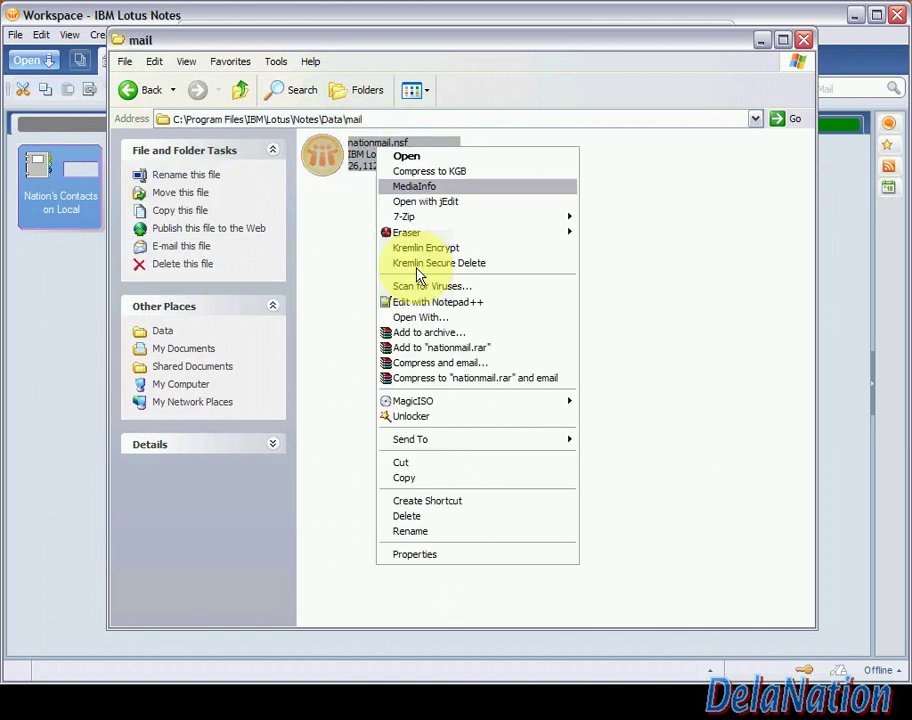
left_click(410, 532)
right_click(375, 157)
left_click(399, 206)
left_click(666, 244)
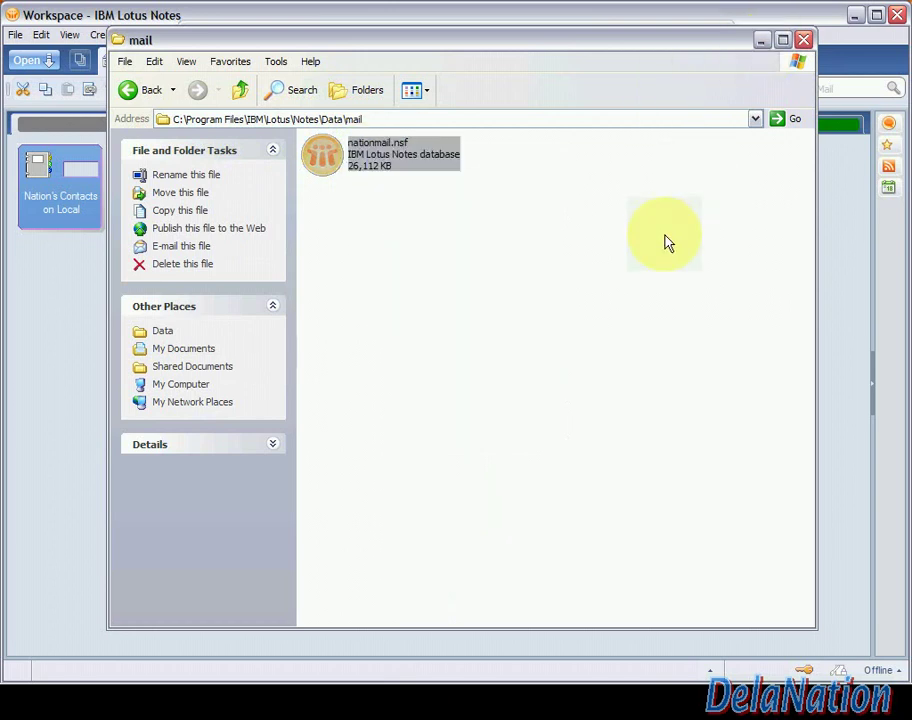
left_click(666, 244)
left_click(764, 43)
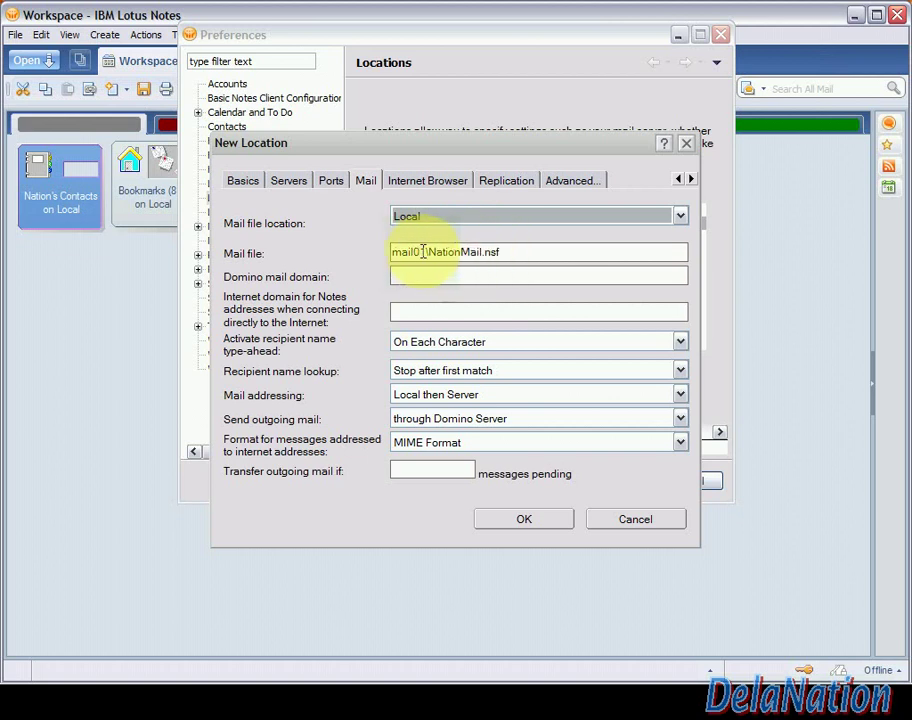
left_click(424, 252)
Change the location's mail file to mail\nationmail.nsf and put Explorer away
key("BackSpace")
key("BackSpace")
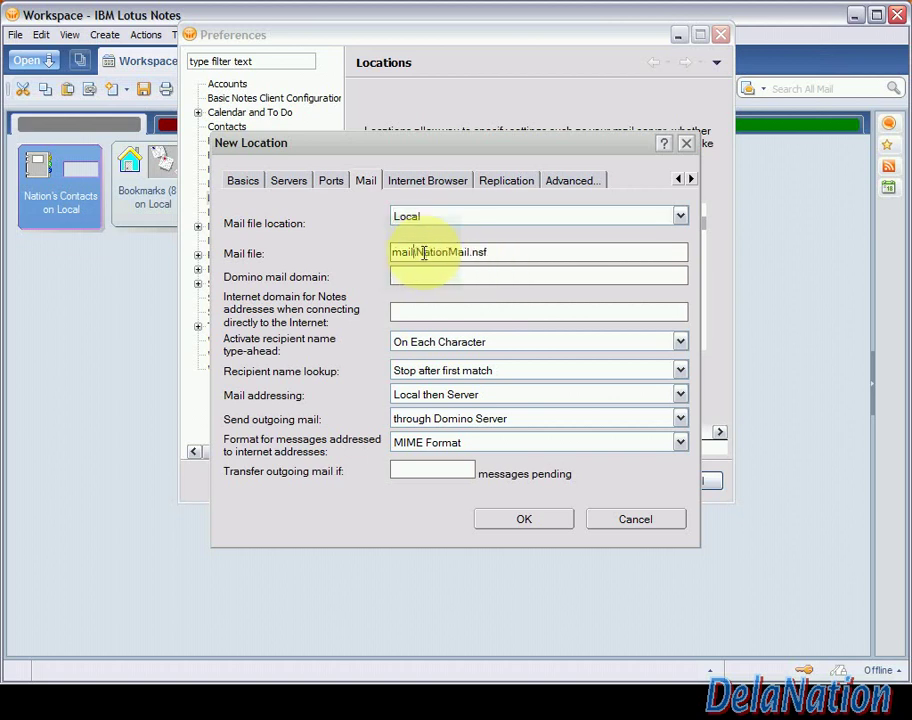
left_click_drag(417, 252, 565, 277)
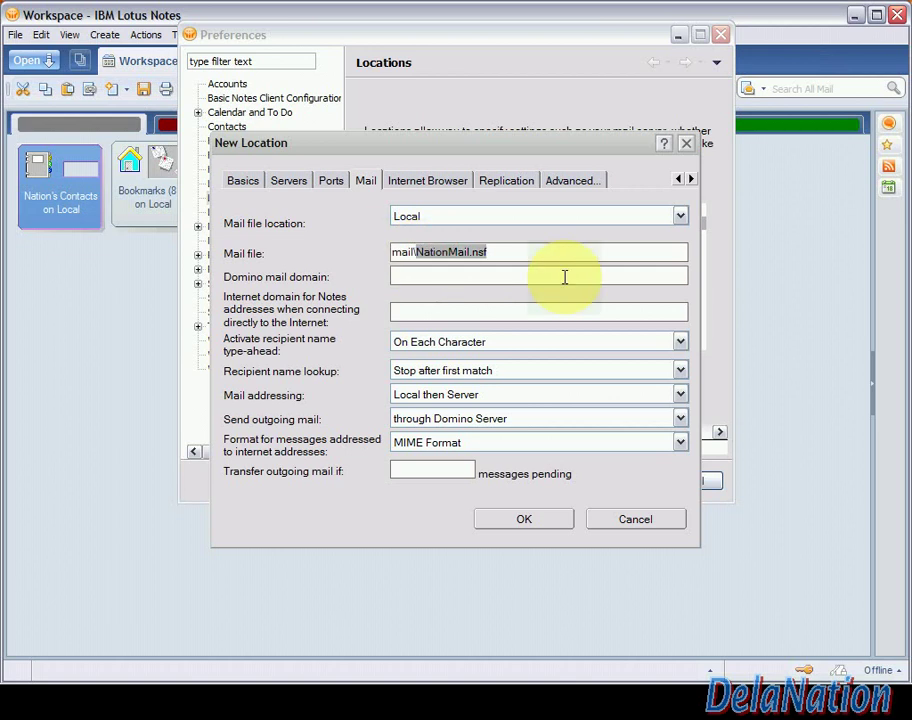
type("nationmail.nsf")
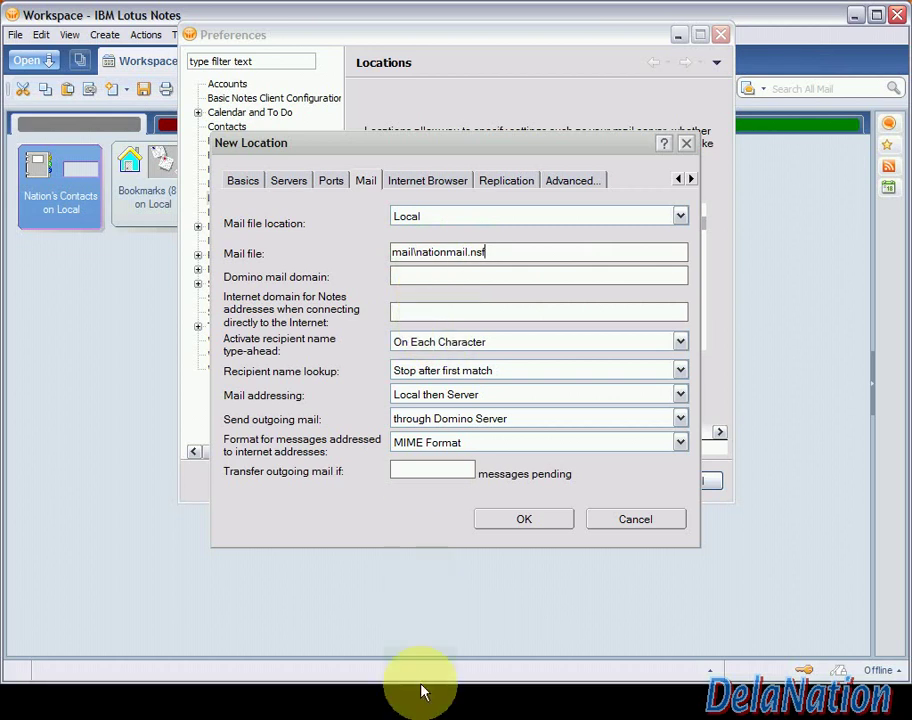
left_click(412, 650)
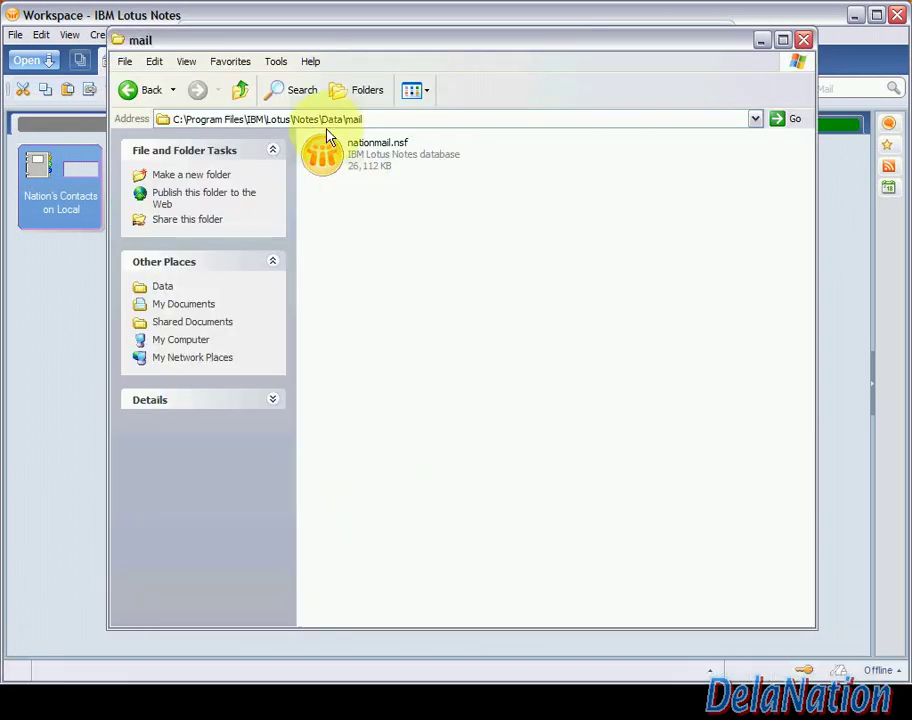
left_click(759, 42)
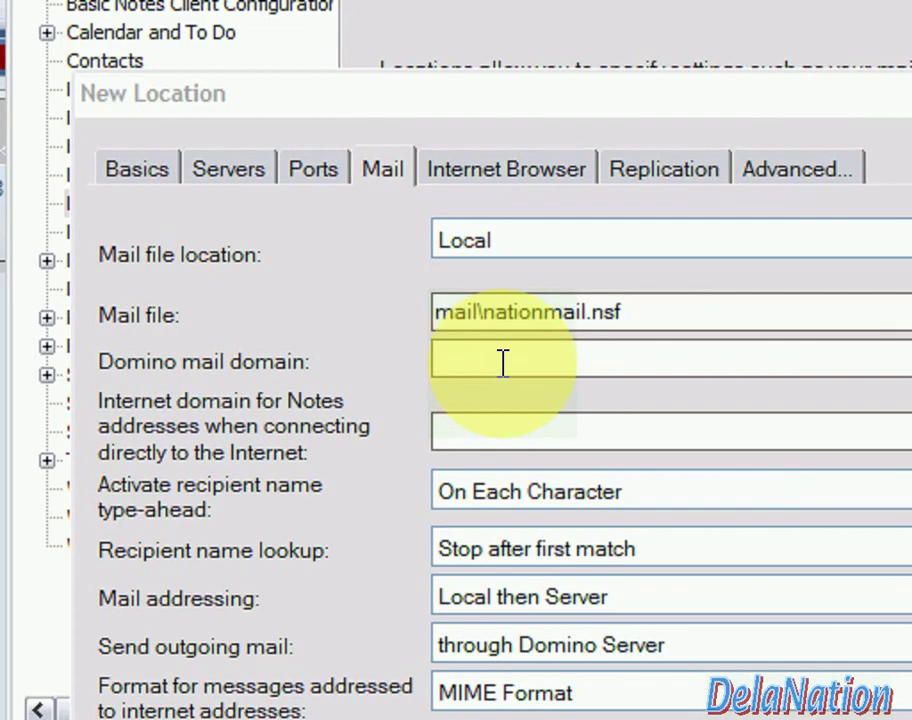
Enter Internet domain gmail.com and send outgoing mail directly to the Internet
left_click(445, 436)
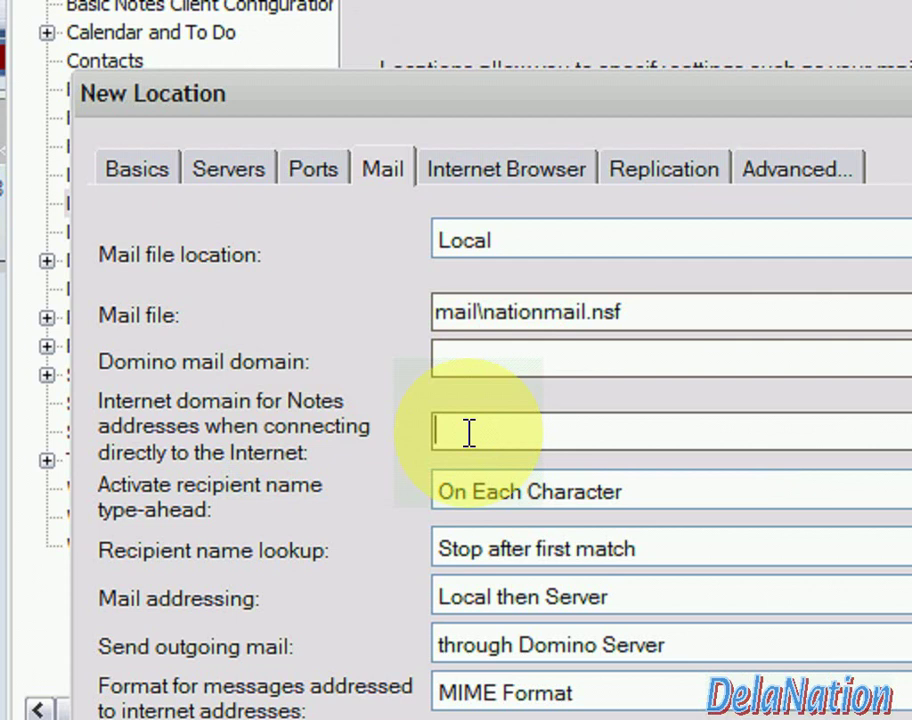
type("gmail.com")
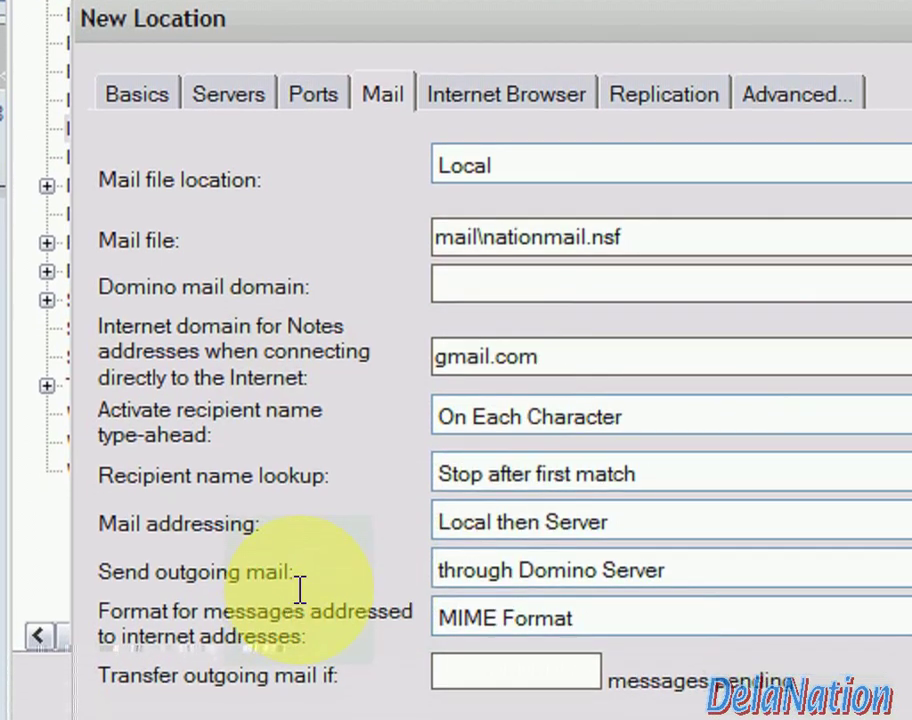
left_click(548, 565)
left_click(548, 603)
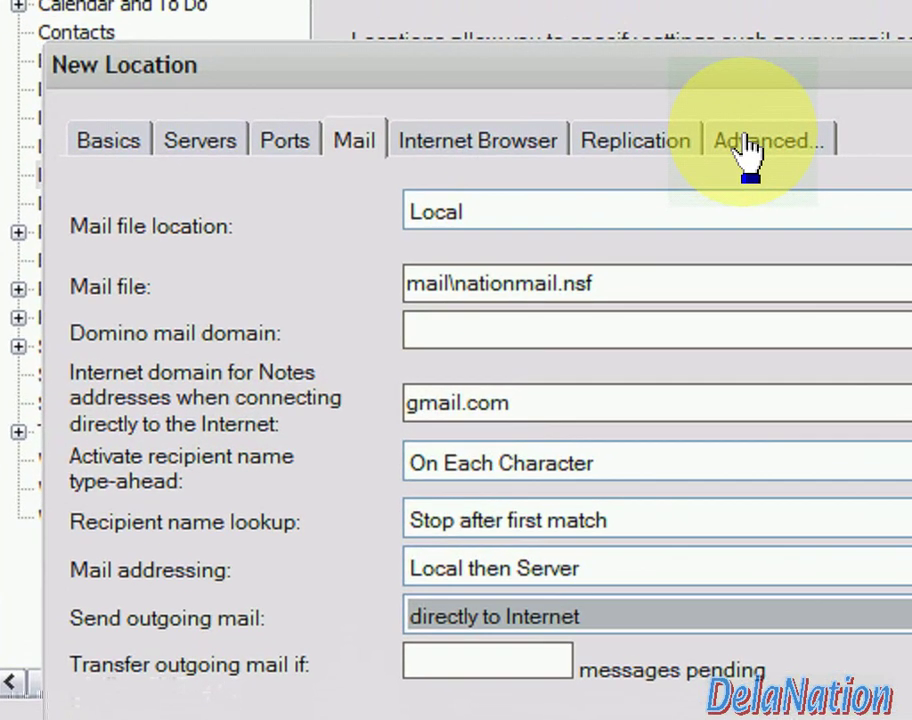
Under Advanced > SSL, accept SSL site certificates and choose V3.0 with V2.0 handshake
left_click(745, 145)
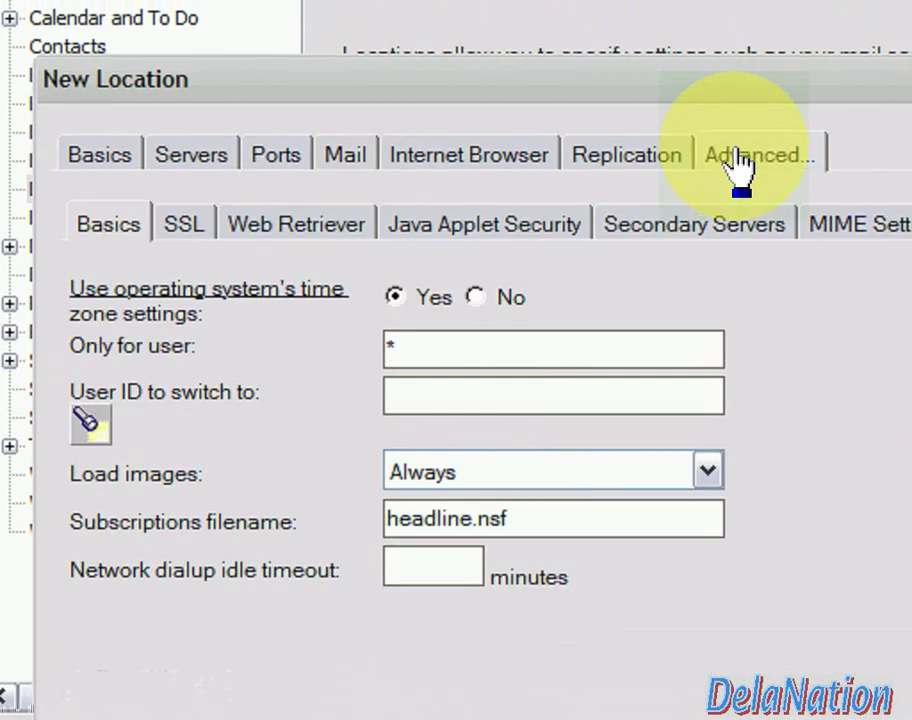
left_click(184, 224)
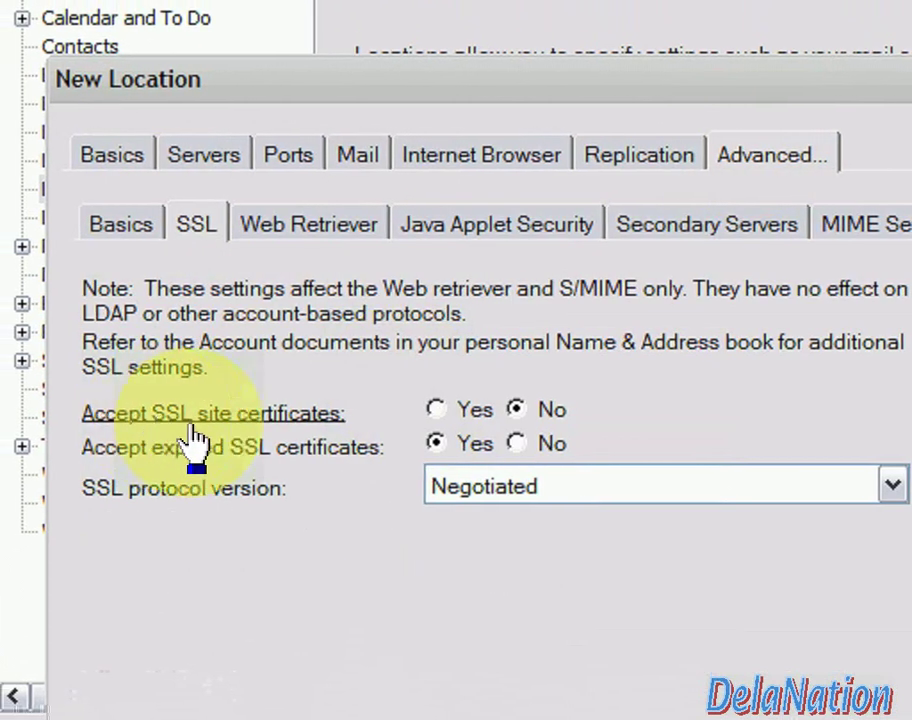
left_click(440, 411)
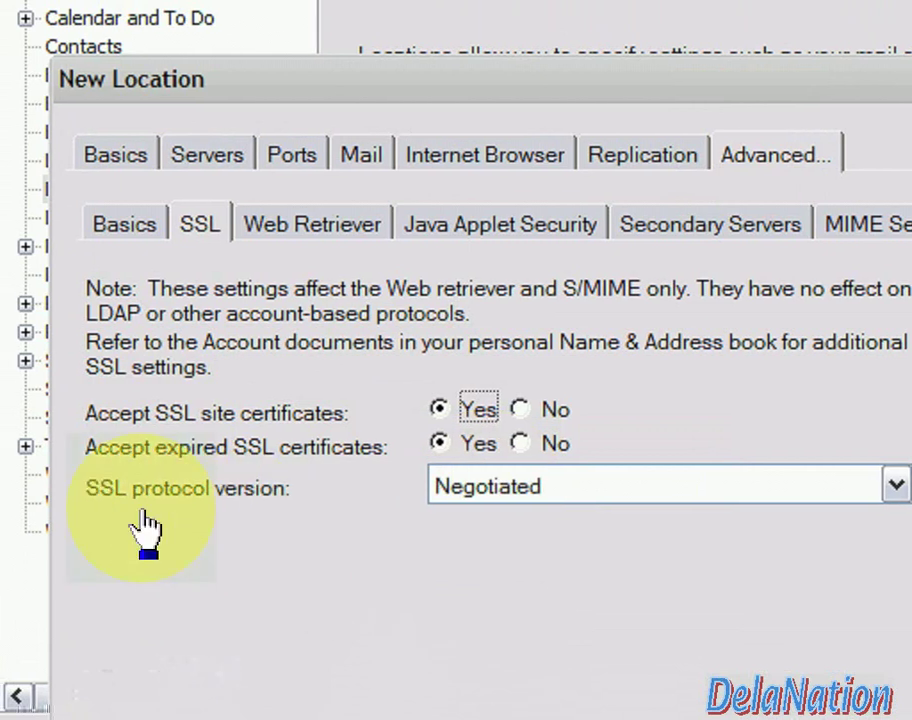
left_click(510, 486)
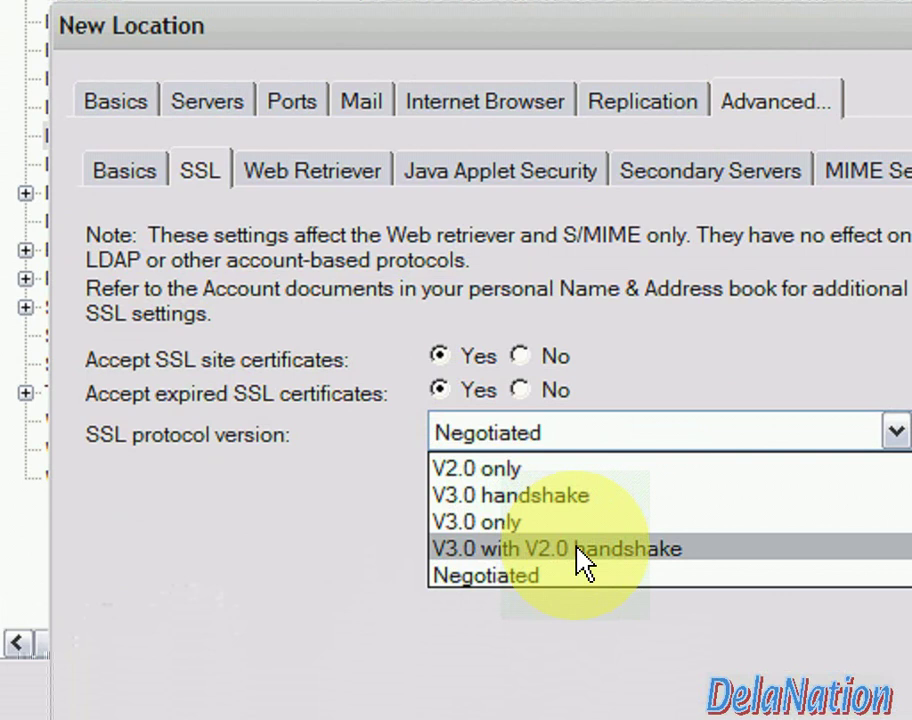
left_click(577, 545)
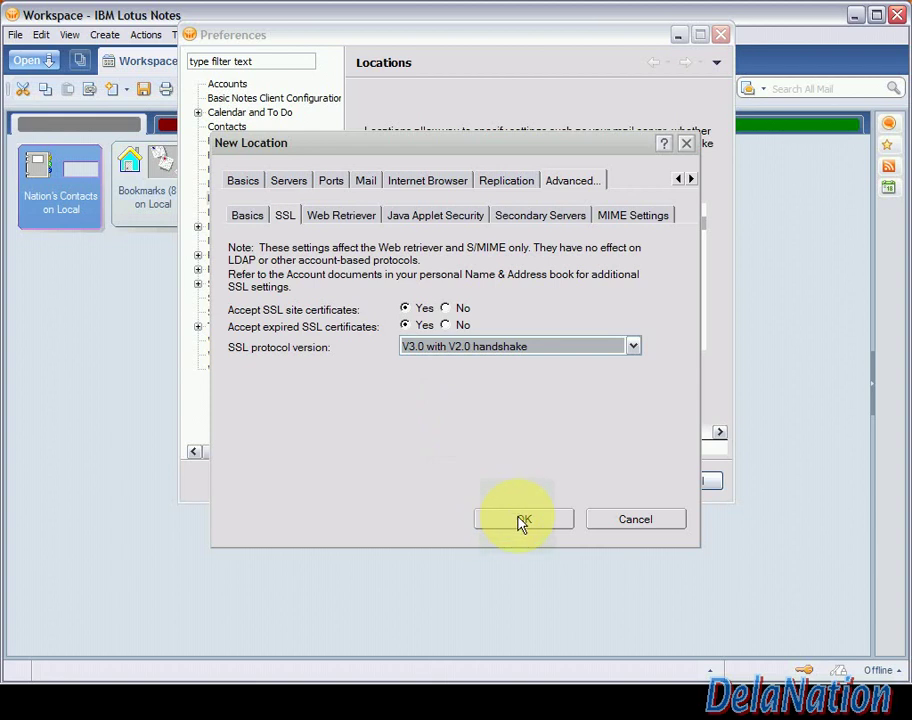
Save the gmail location, select it in the Locations list, and close Preferences
left_click(522, 520)
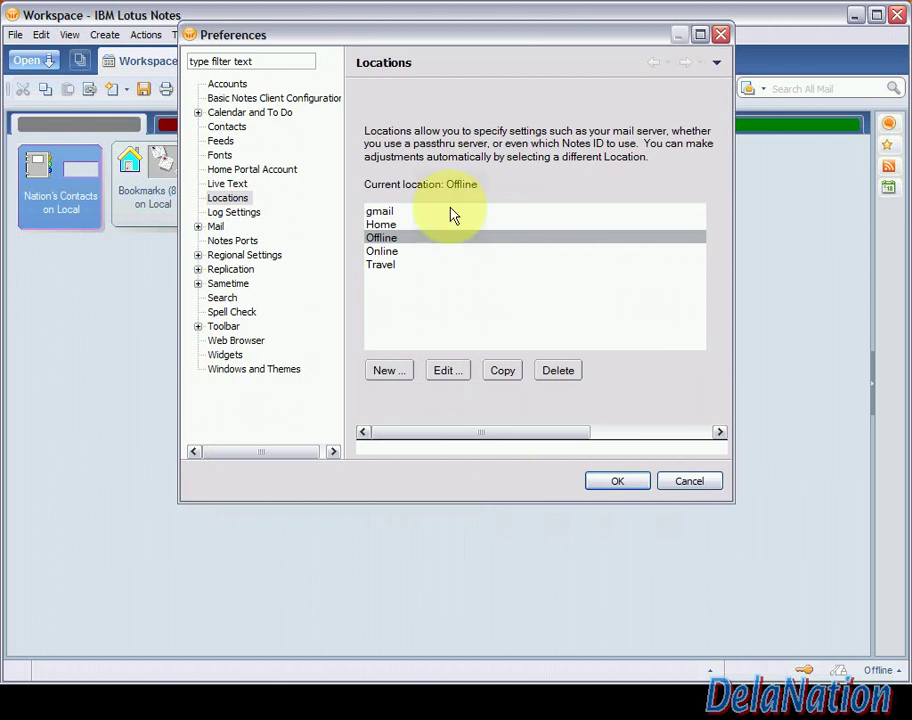
left_click(617, 482)
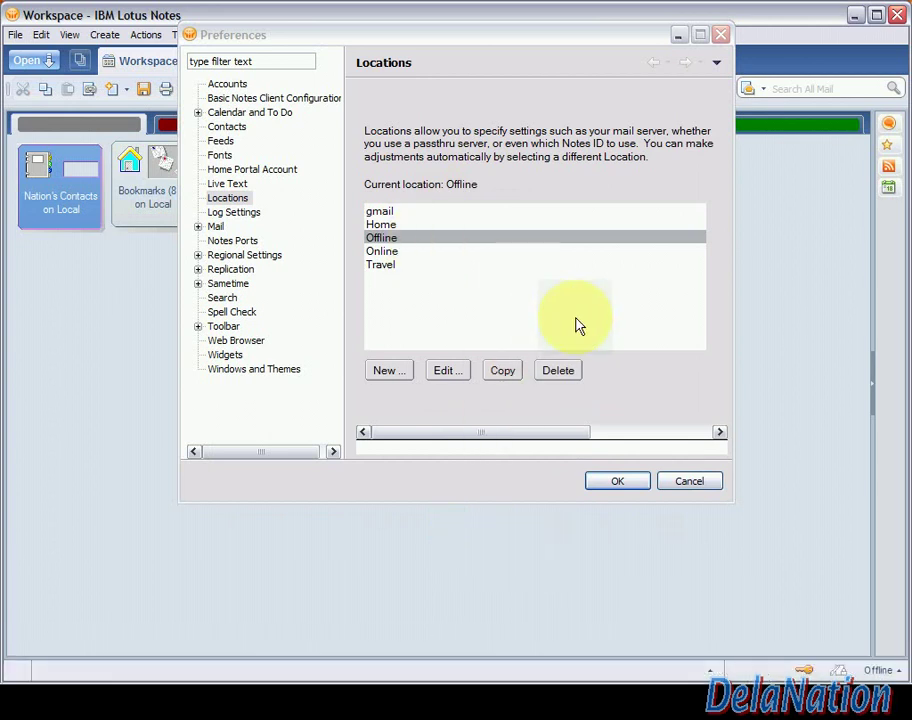
left_click(466, 214)
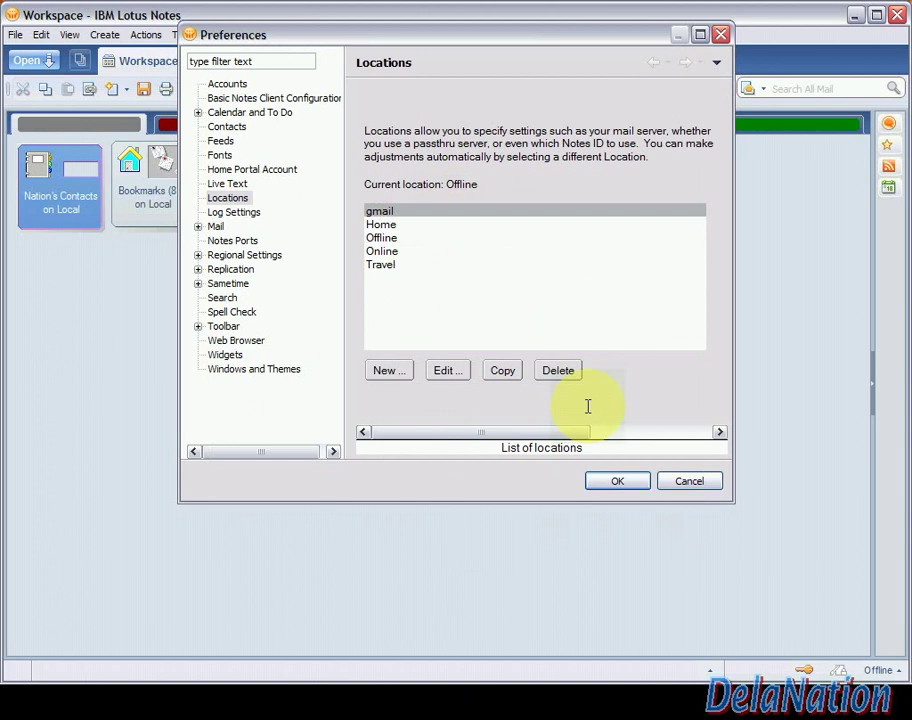
left_click(616, 484)
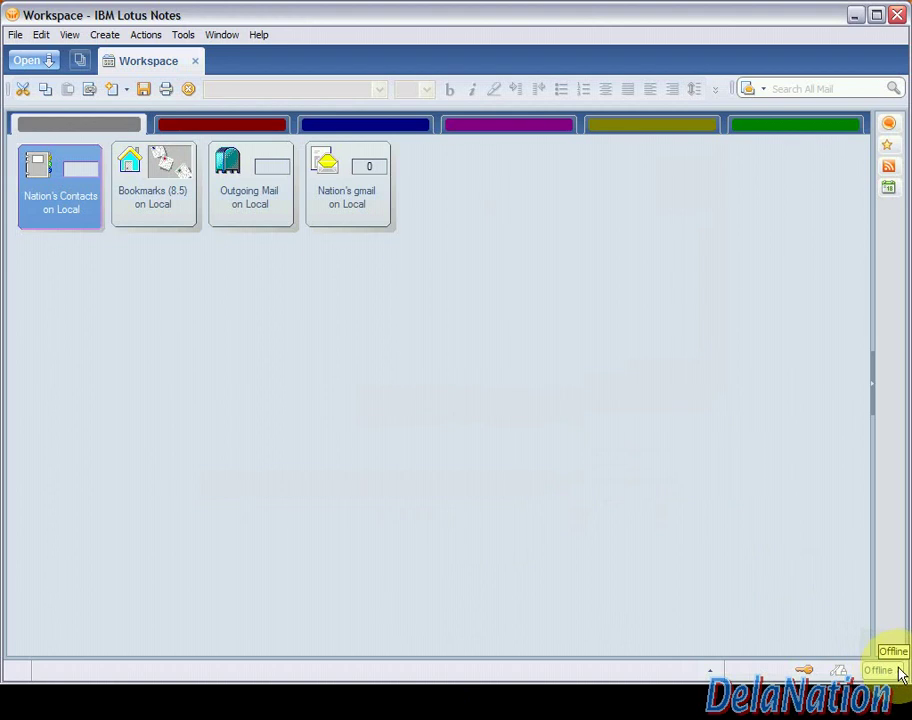
Choose gmail from the status-bar location menu to make it the current location
left_click(898, 670)
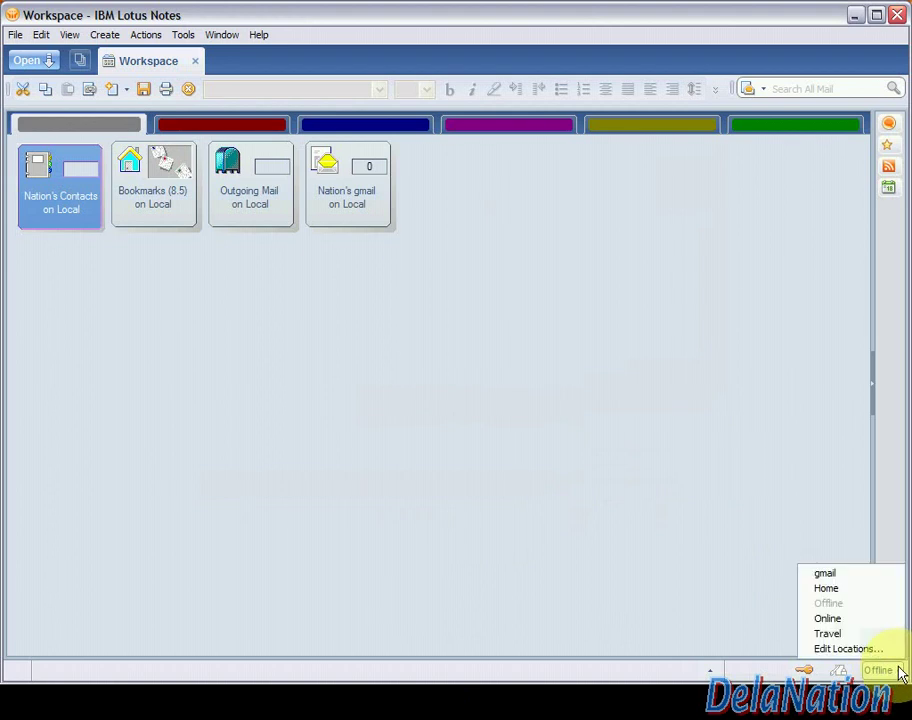
left_click(830, 574)
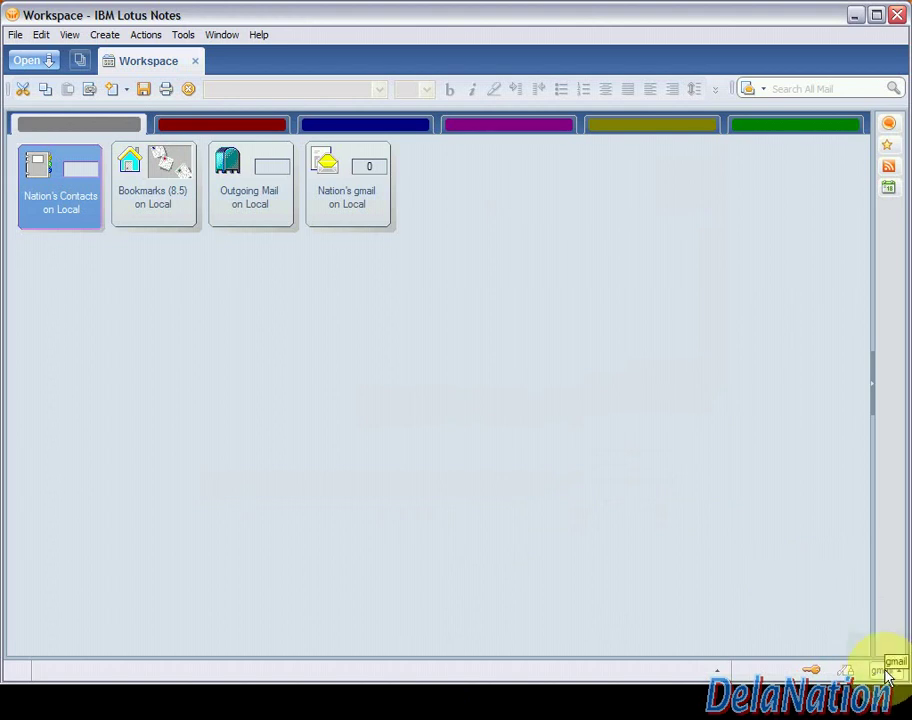
left_click(482, 340)
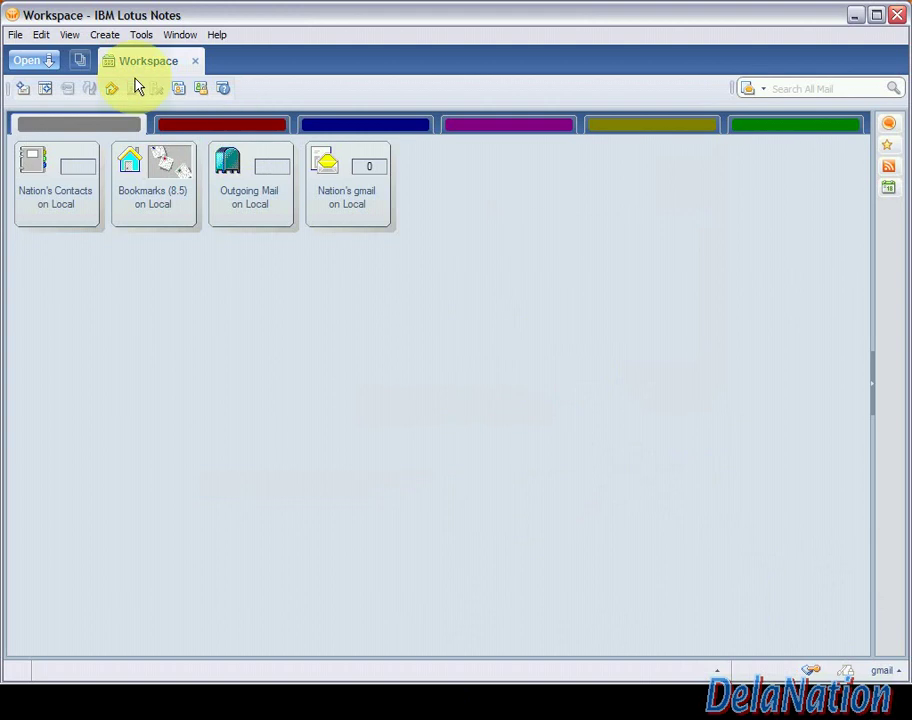
Open File > Preferences on the Accounts page showing the Bigfoot and Verisign accounts
left_click(17, 35)
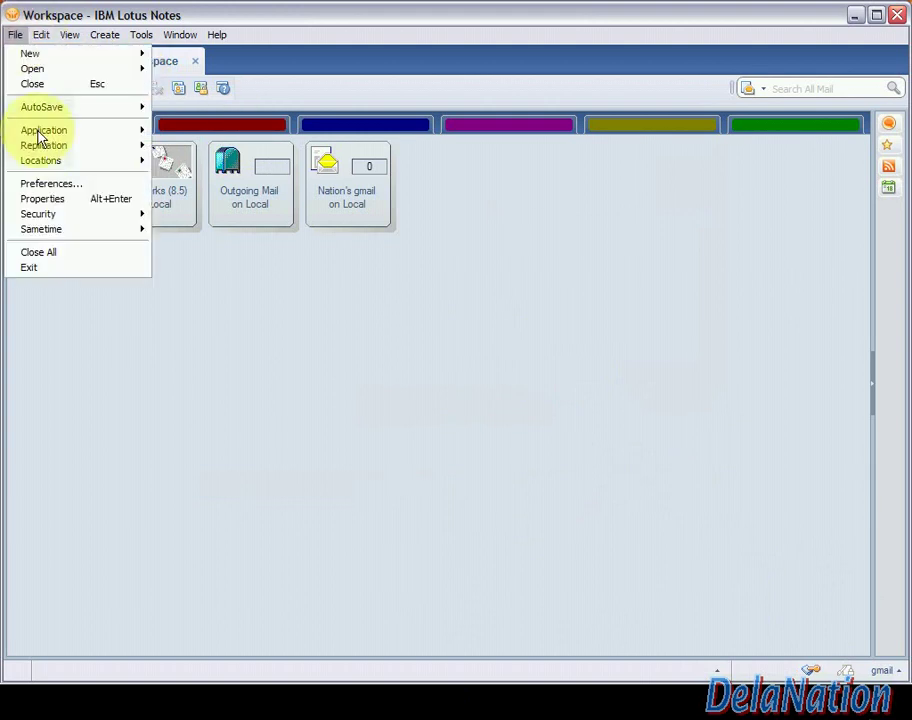
left_click(40, 184)
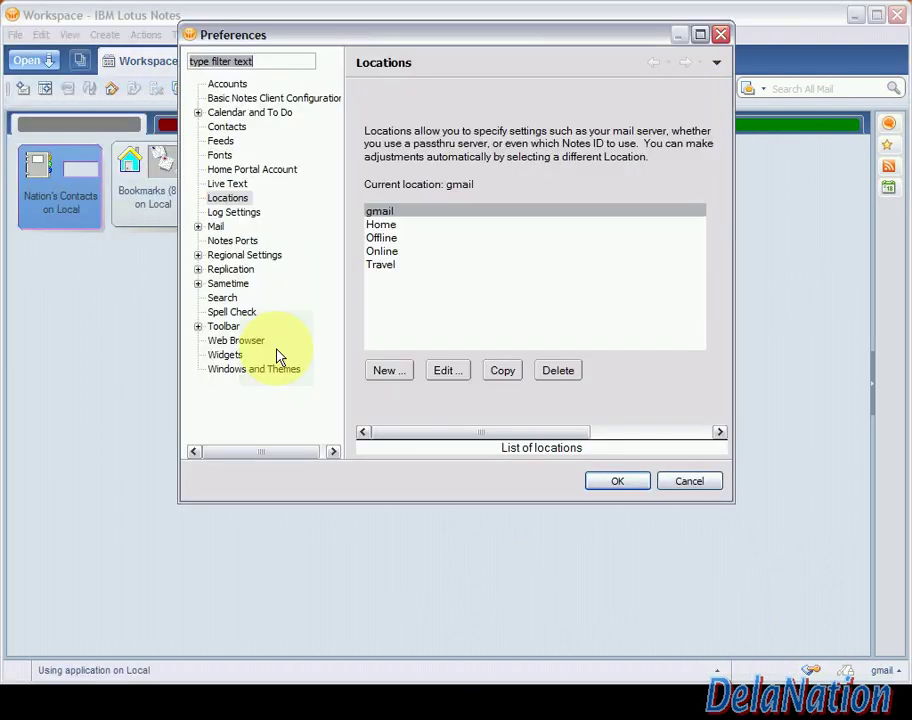
left_click(229, 86)
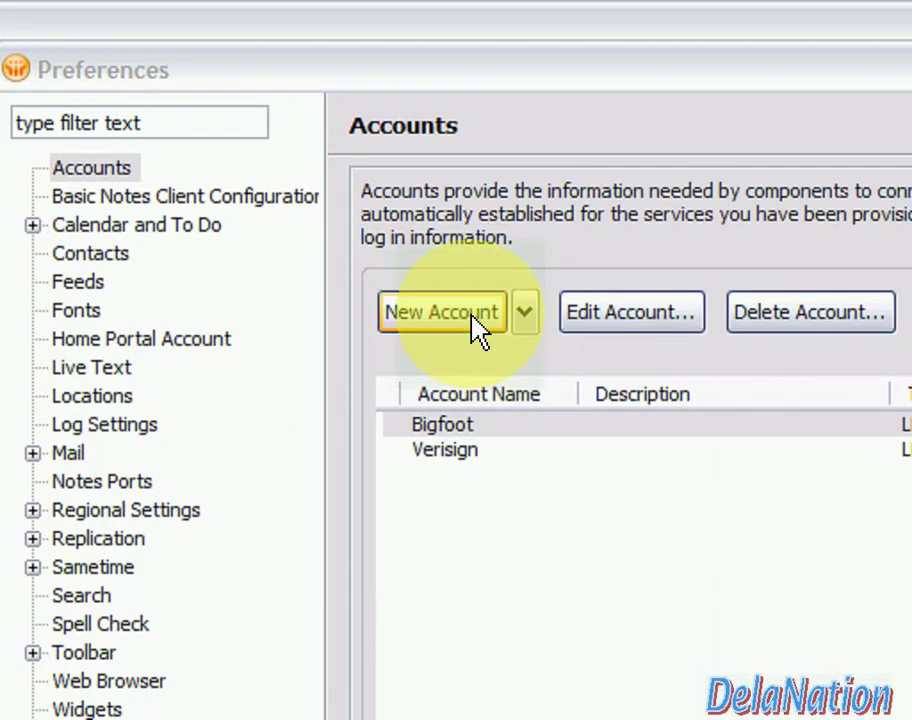
left_click(476, 330)
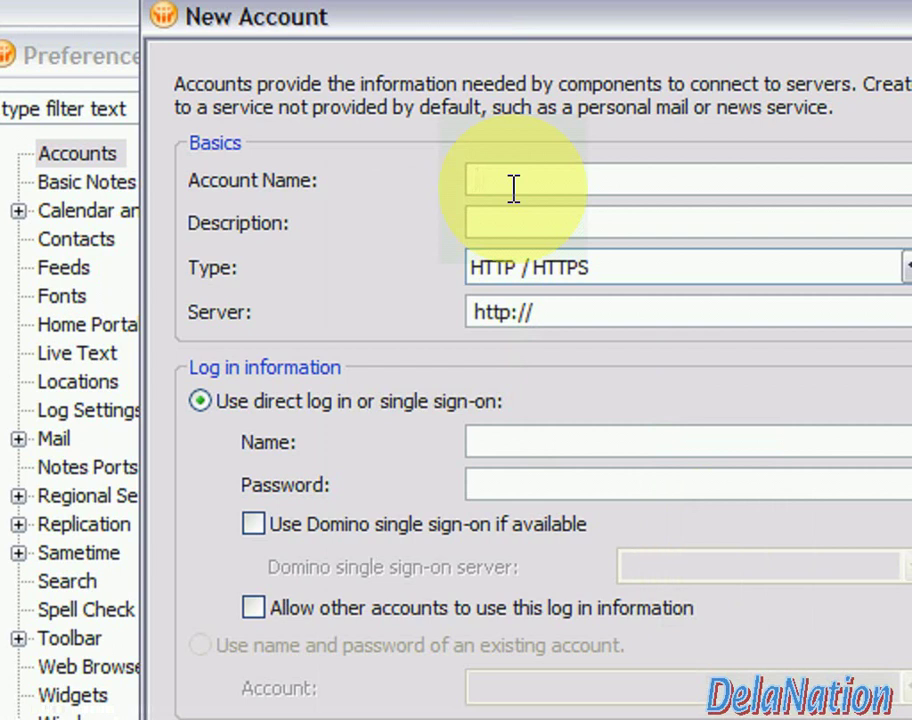
Name the new account 'incoming gmail' with description 'incoming mails from gmail'
type("incoming gmail")
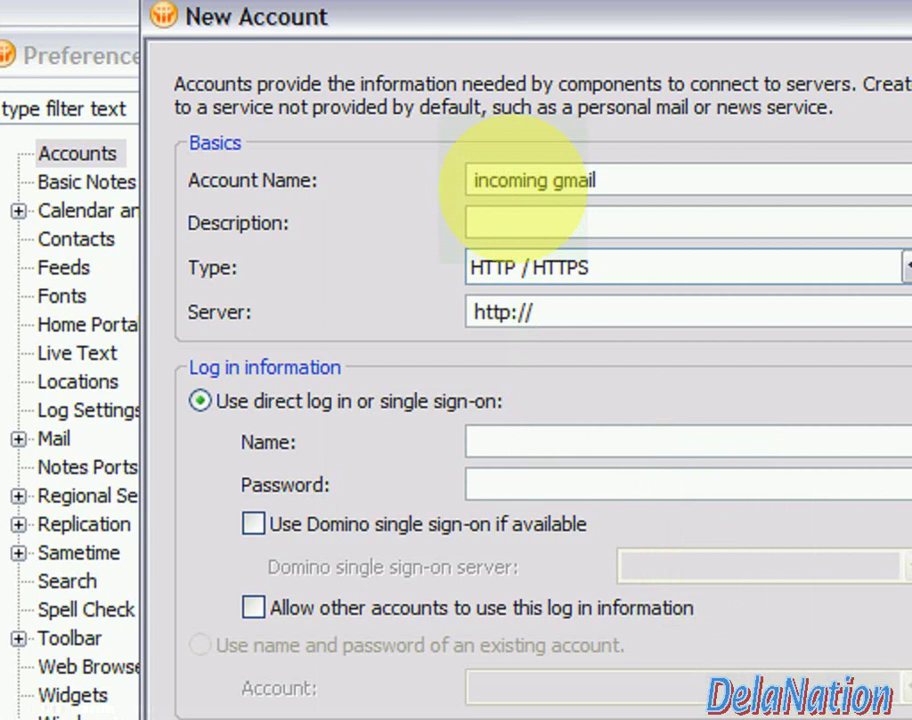
left_click(560, 232)
type("i")
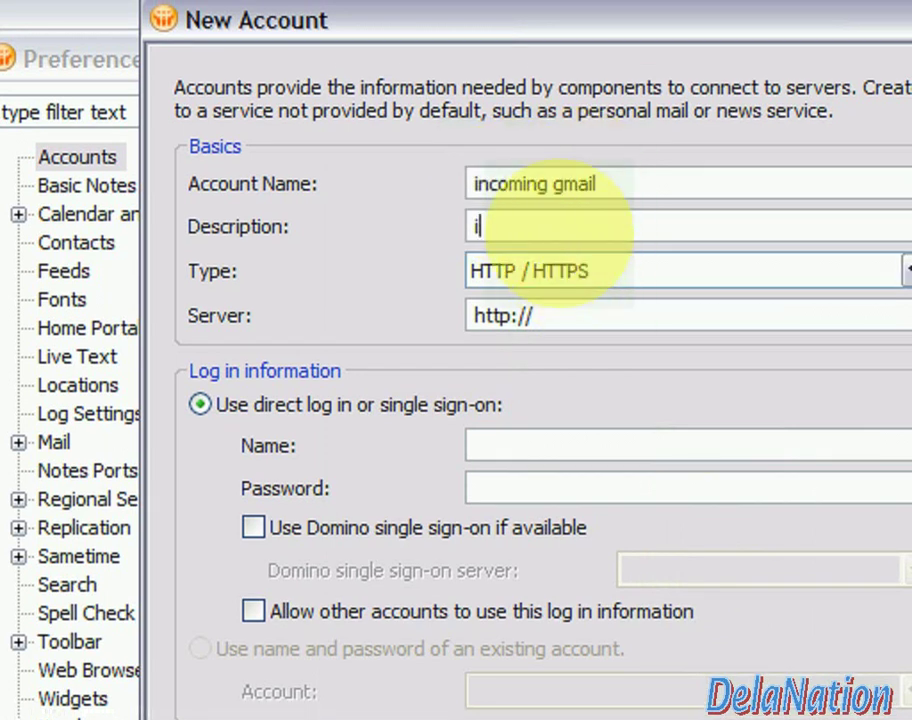
type("ncoming e")
key("BackSpace")
type("mails")
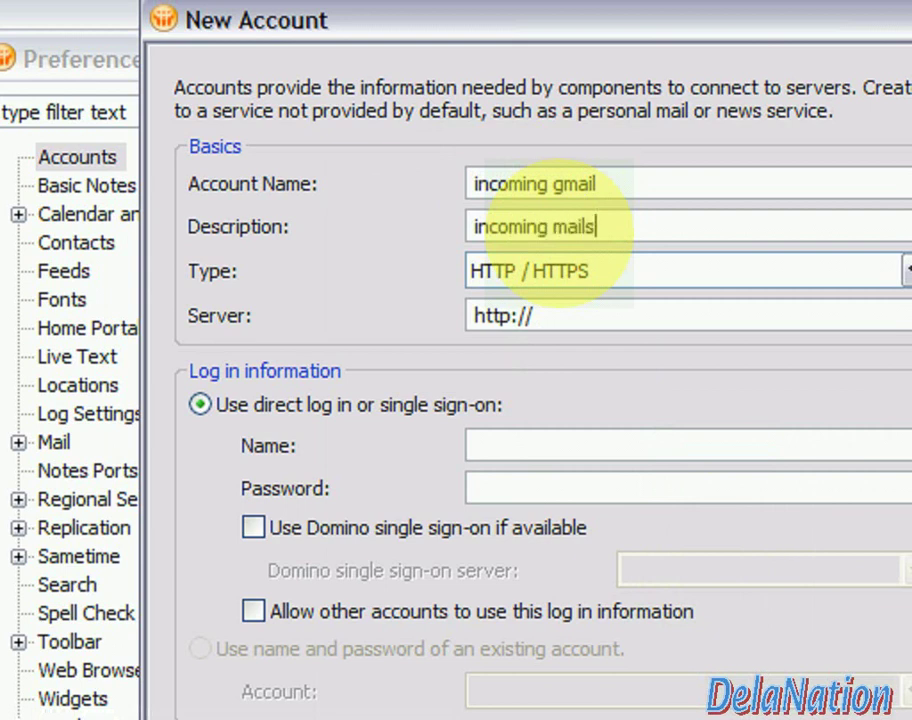
type(" from gmail")
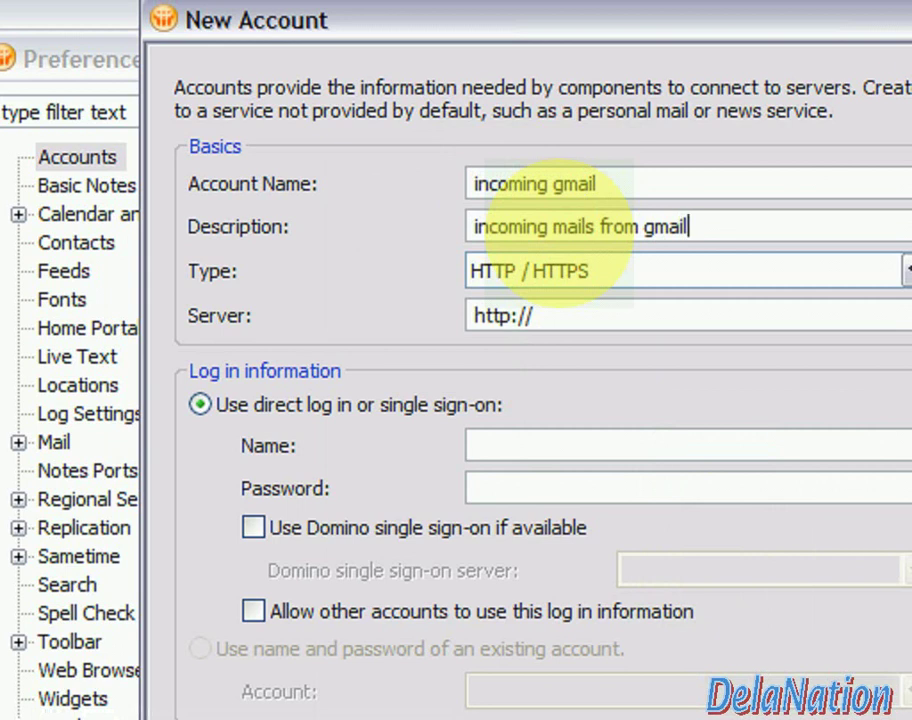
Set the account type to POP (SSL Enabled)
left_click(583, 280)
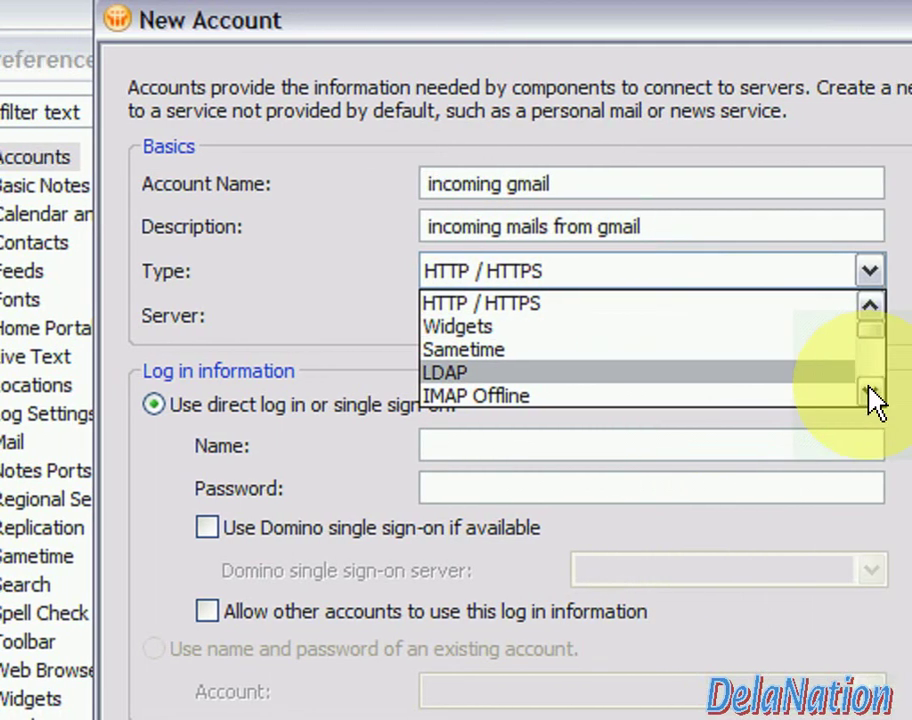
left_click(897, 392)
scroll(841, 393, "down", 3)
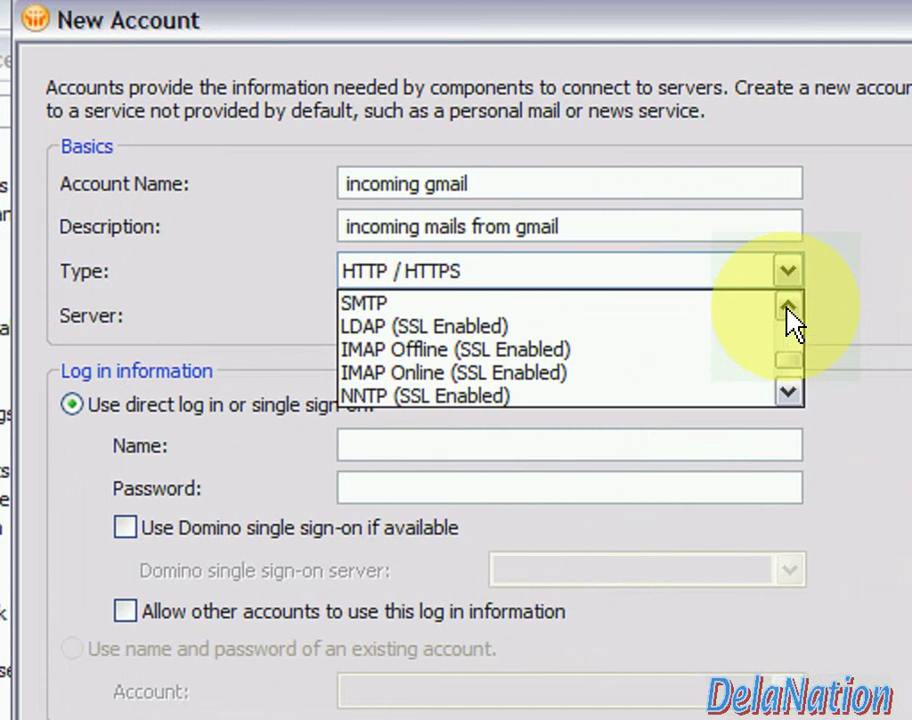
left_click(790, 307)
left_click(780, 393)
left_click(780, 393)
left_click(760, 392)
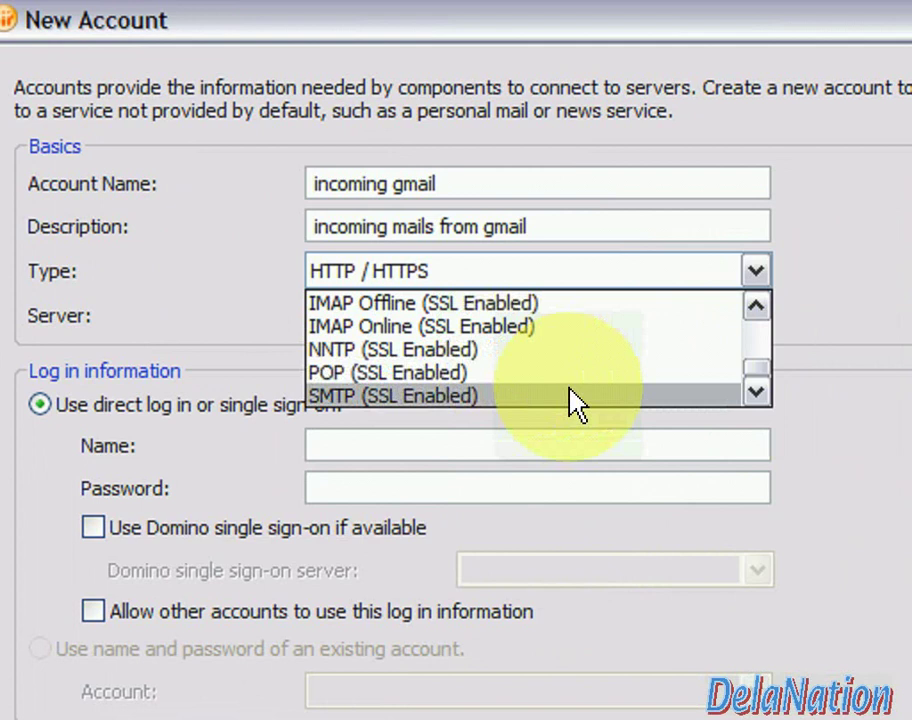
left_click(515, 373)
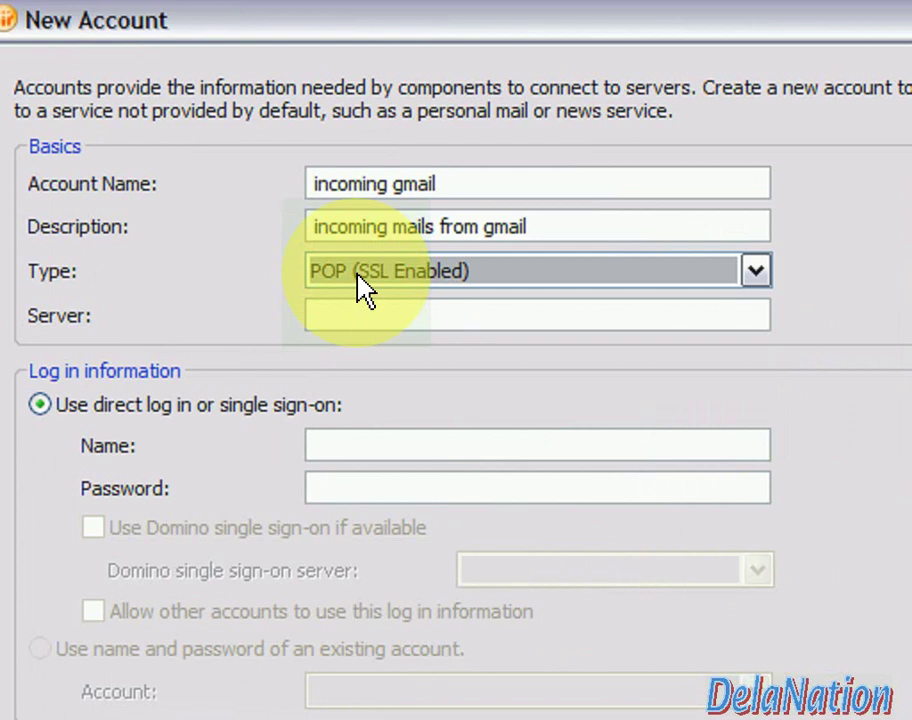
left_click(355, 314)
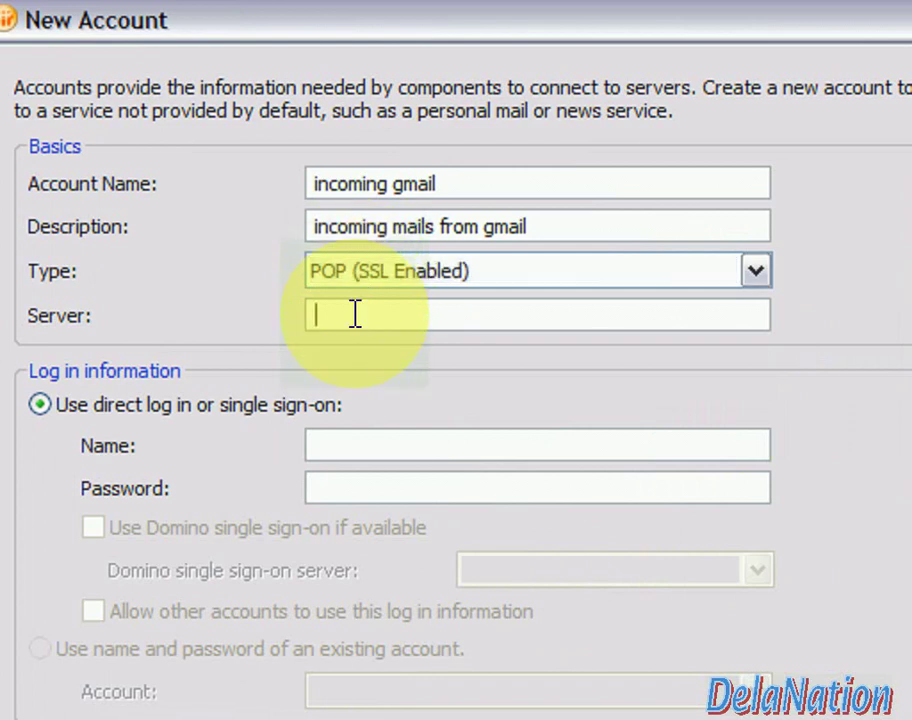
Enter server pop.gmail.com, the Gmail address as log-in name, and the account password
type("pop.gmail.com")
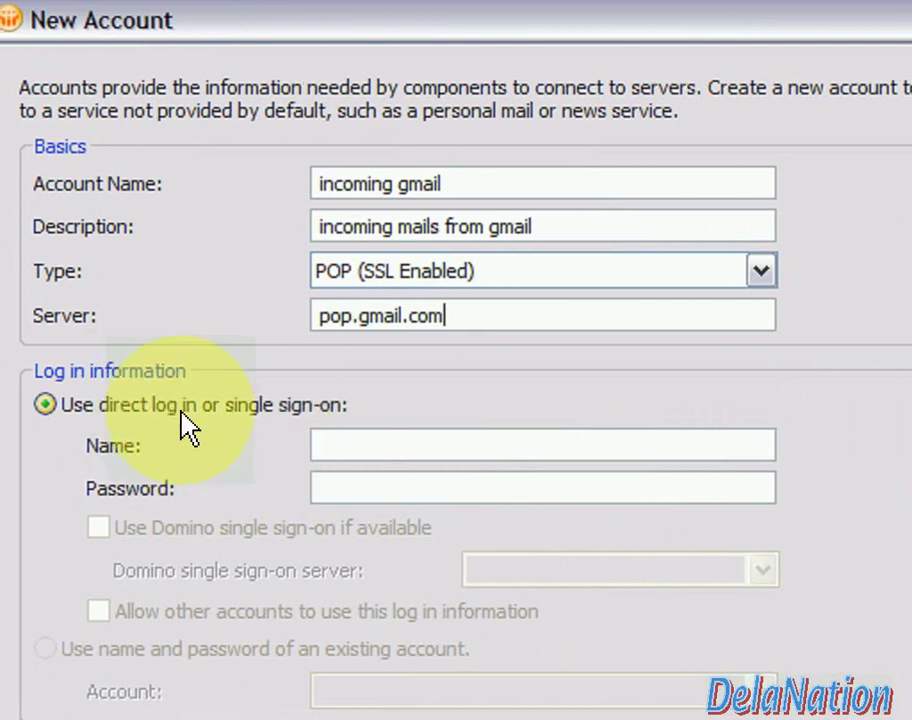
left_click(328, 444)
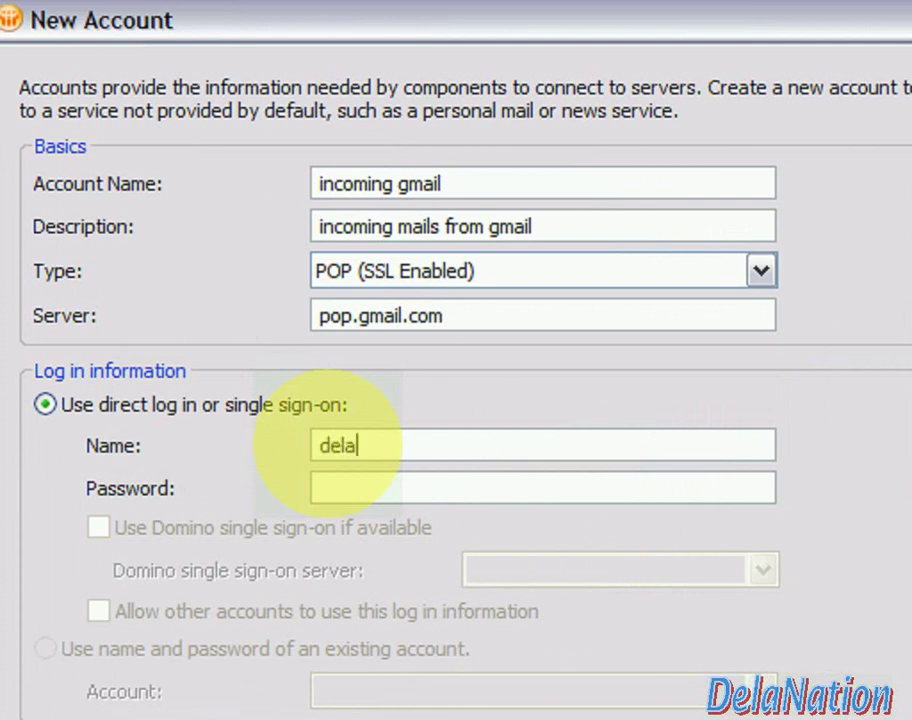
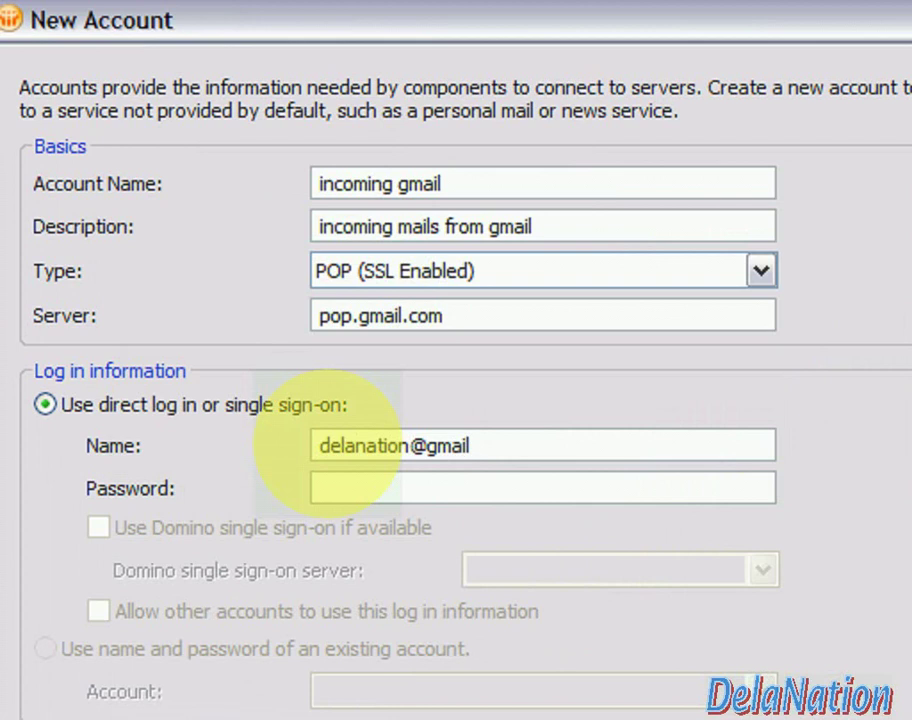
left_click(341, 483)
type("*******")
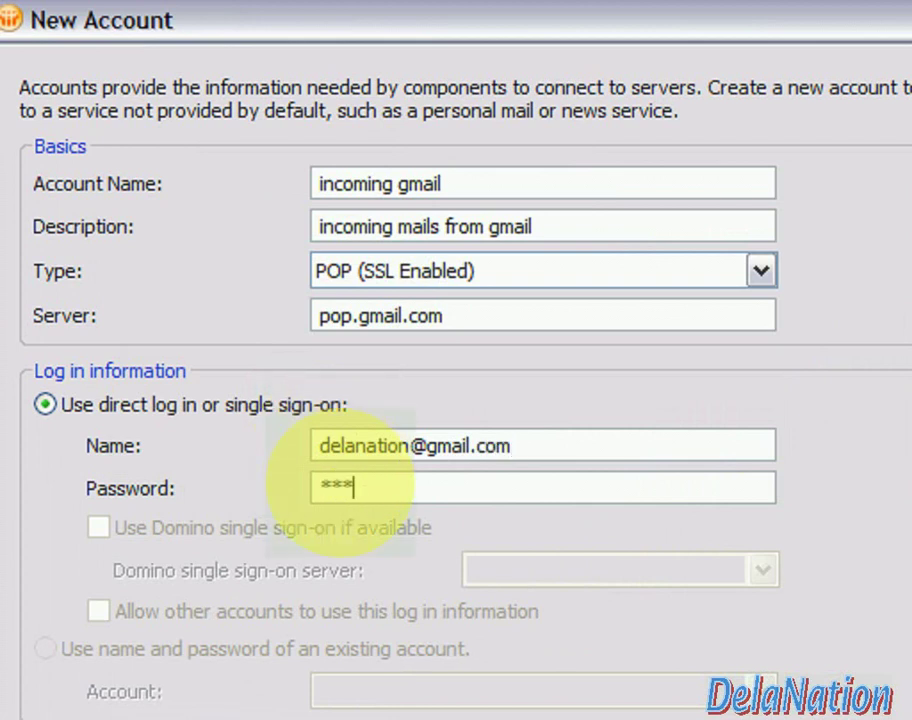
type("*")
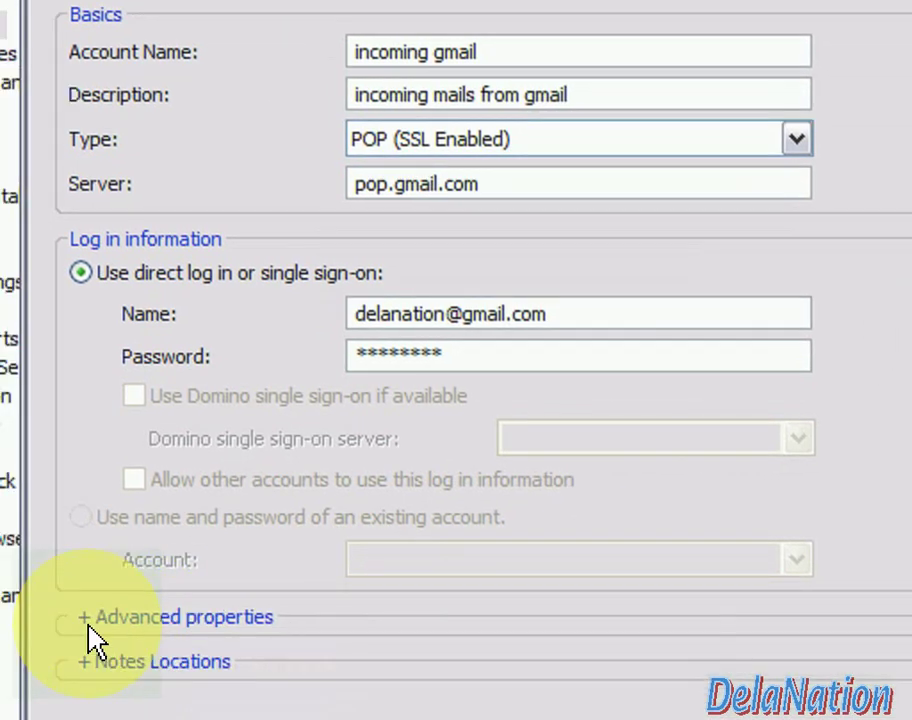
In Advanced properties, set Accept SSL site certificates to Yes and SSL protocol to V3.0 with V2.0 handshake
left_click(57, 647)
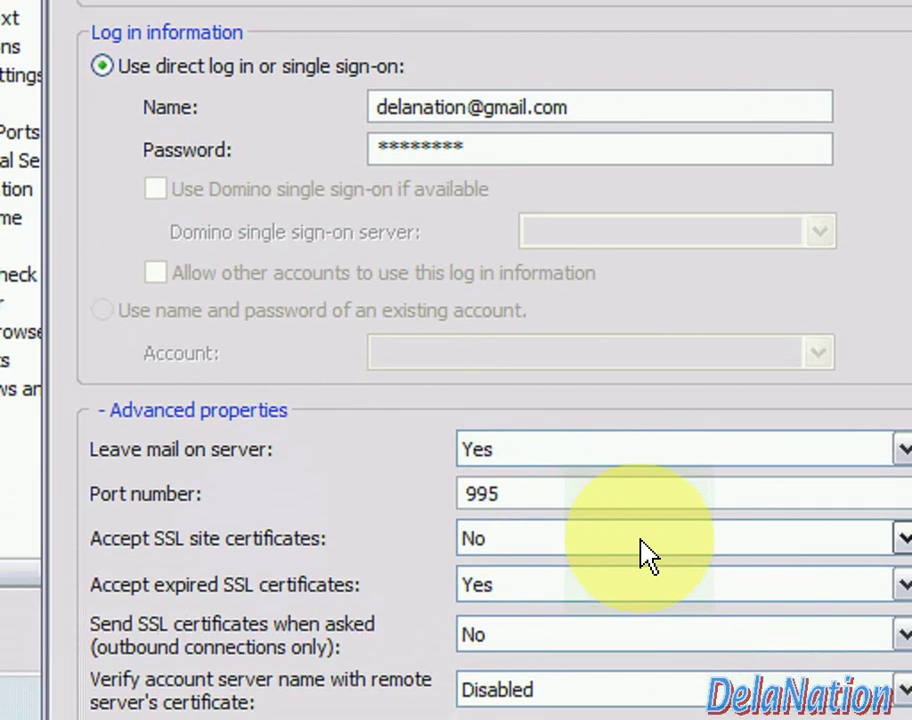
left_click(641, 553)
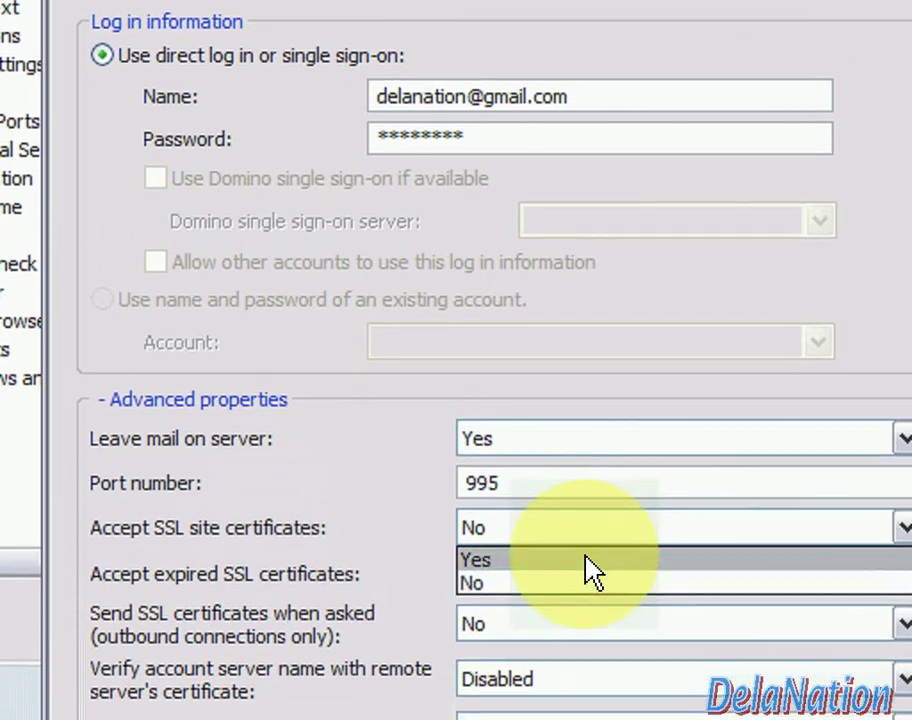
left_click(590, 567)
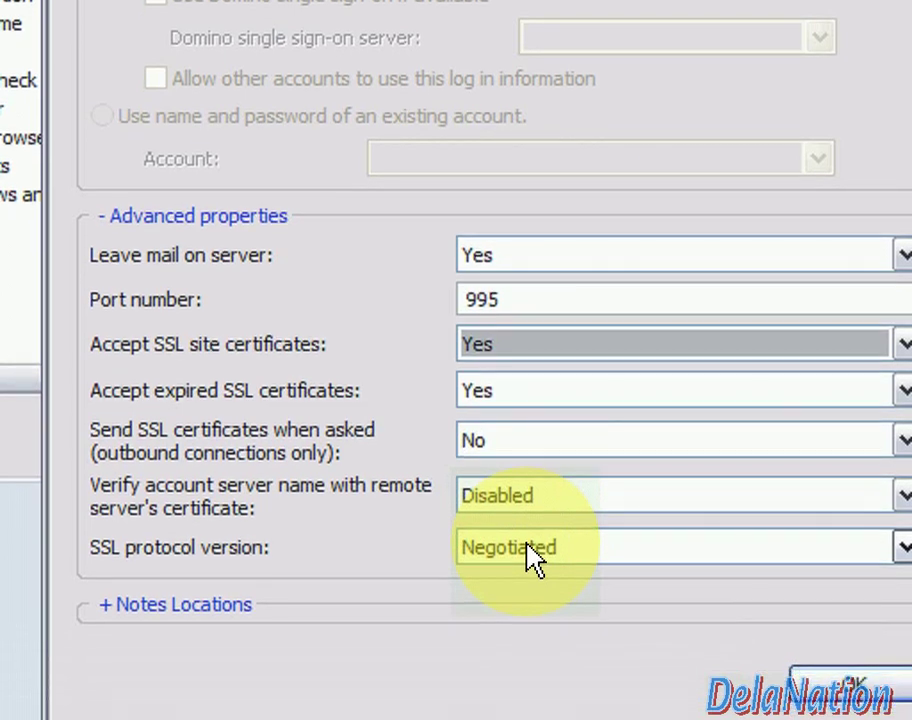
left_click(528, 548)
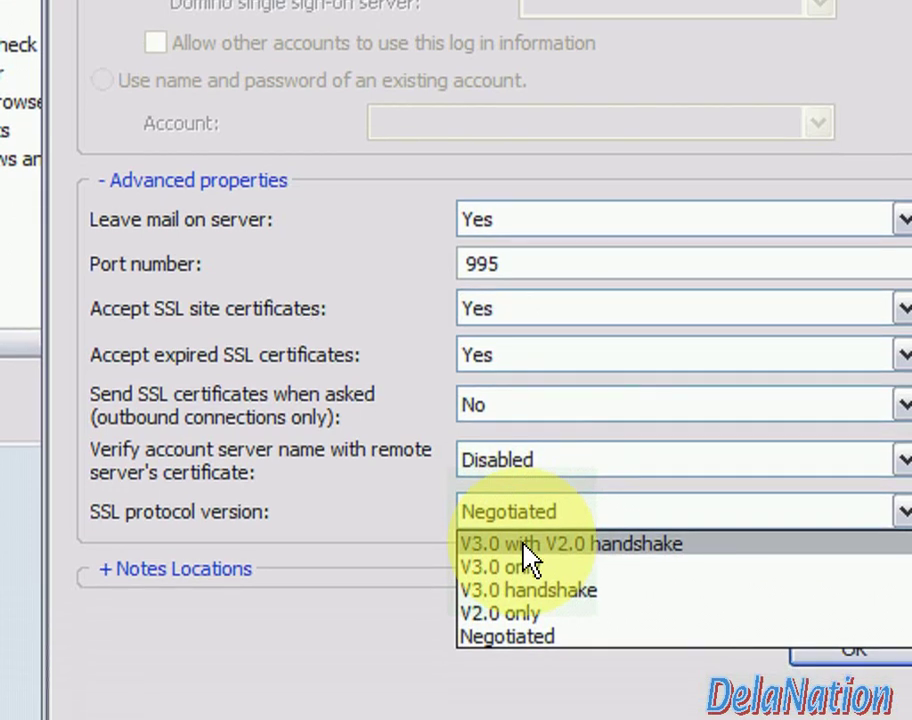
left_click(523, 545)
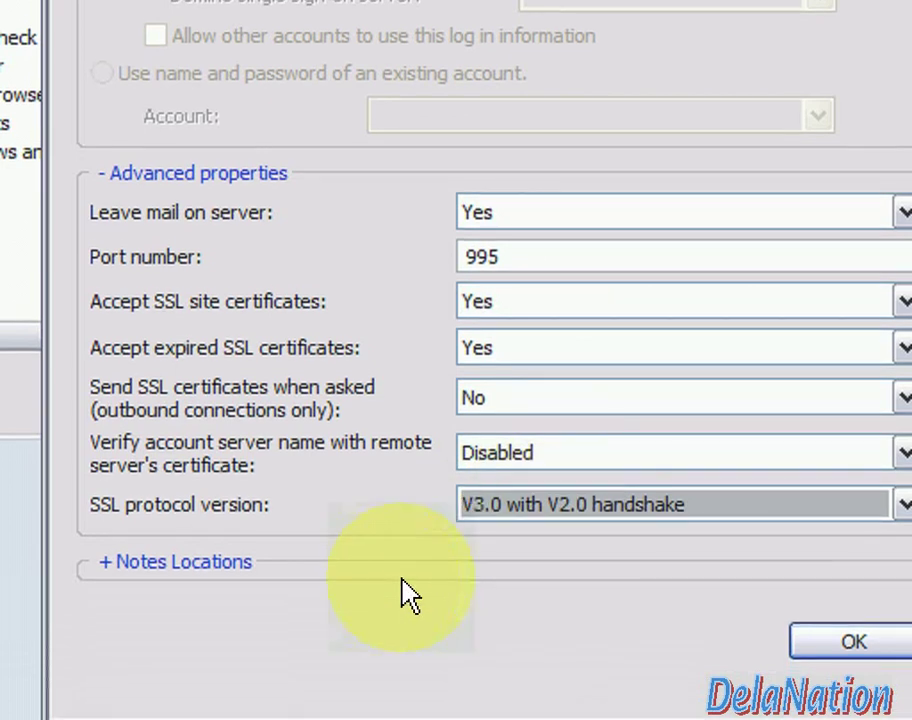
Limit the incoming gmail account to the gmail location instead of * and save it
left_click(234, 572)
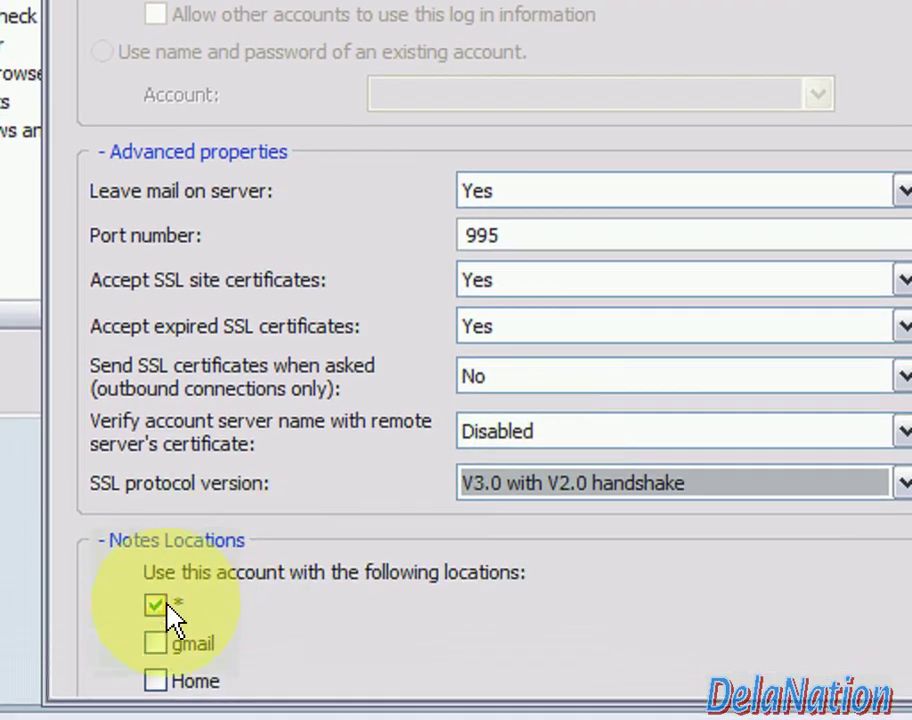
left_click(160, 606)
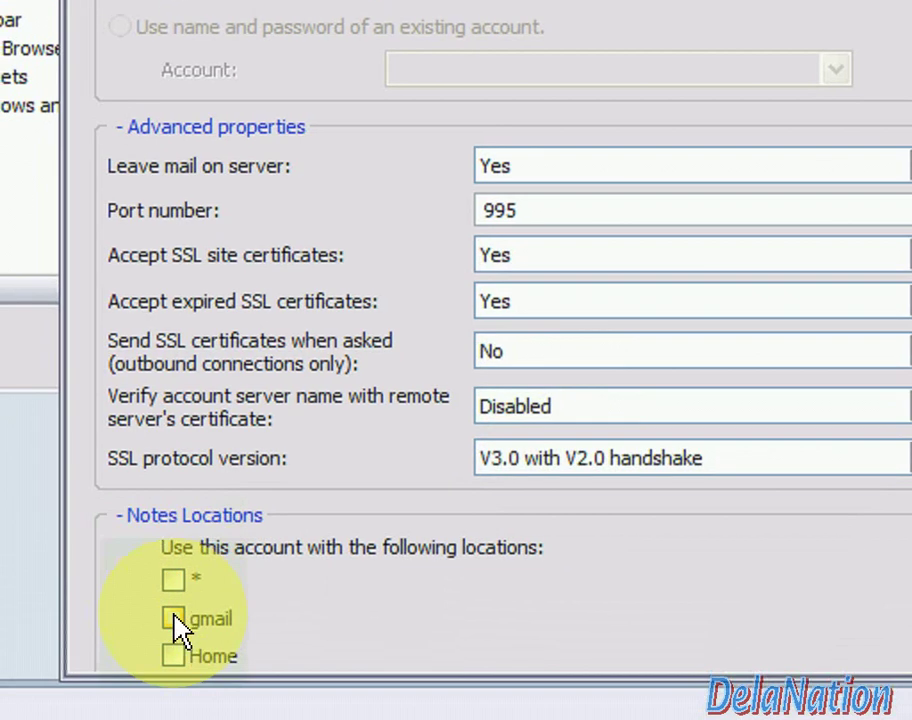
left_click(178, 622)
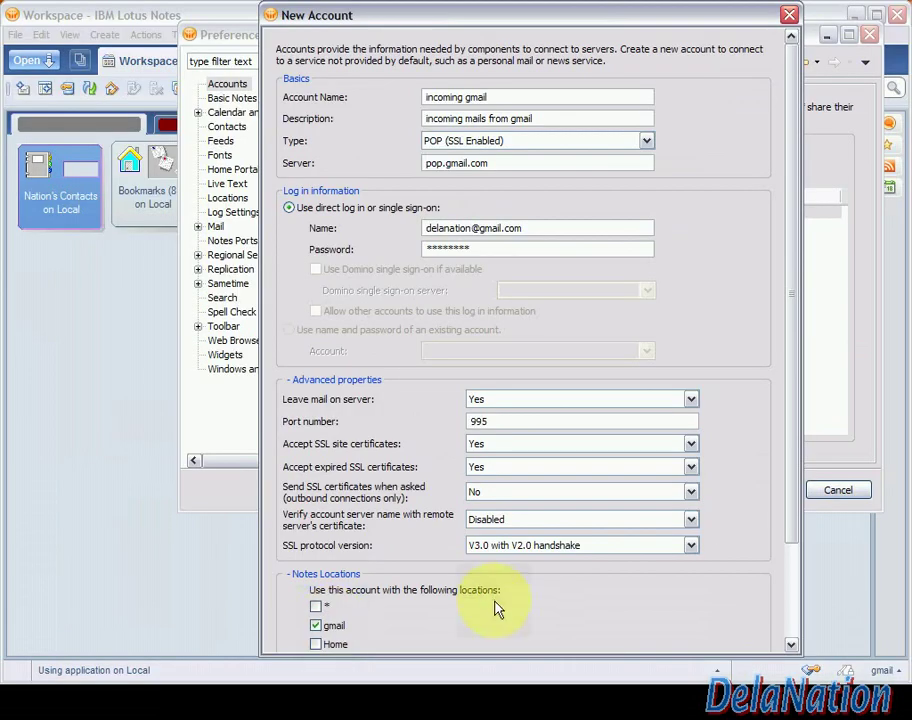
left_click_drag(792, 509, 778, 597)
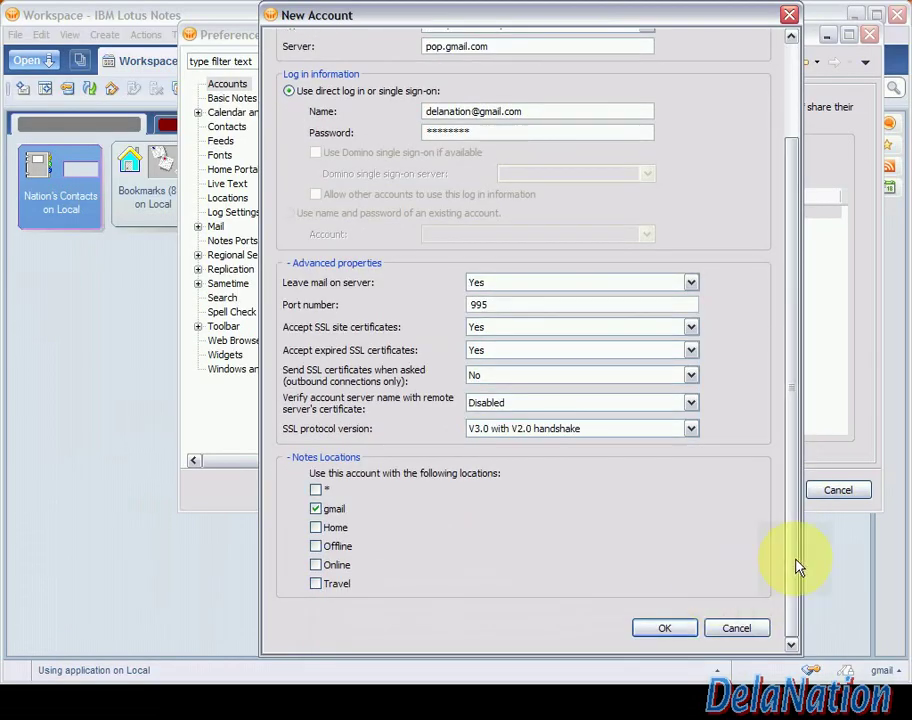
left_click_drag(797, 565, 798, 432)
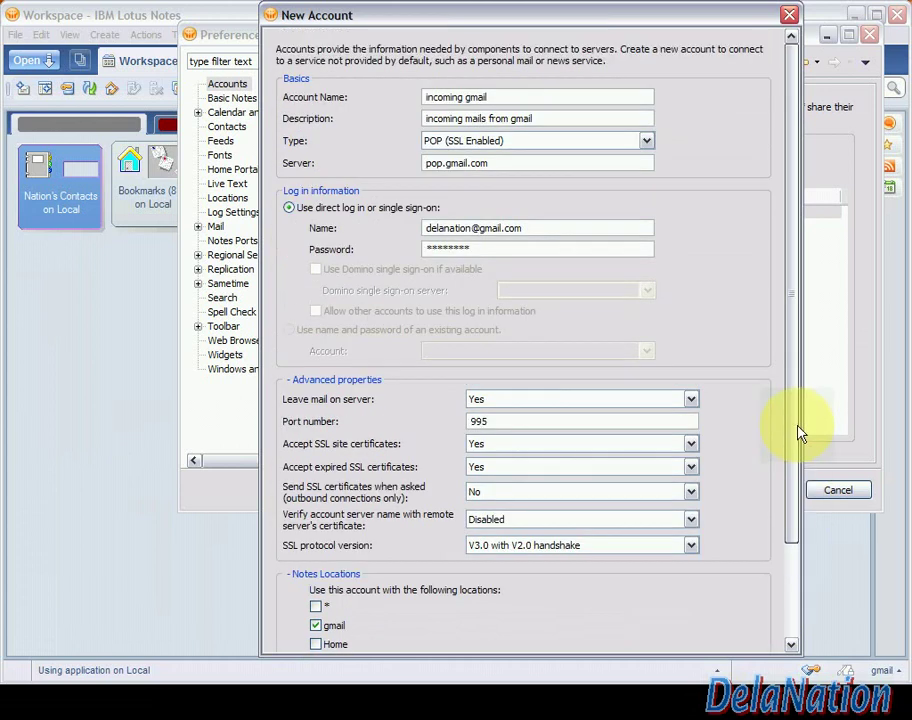
left_click_drag(797, 460, 790, 583)
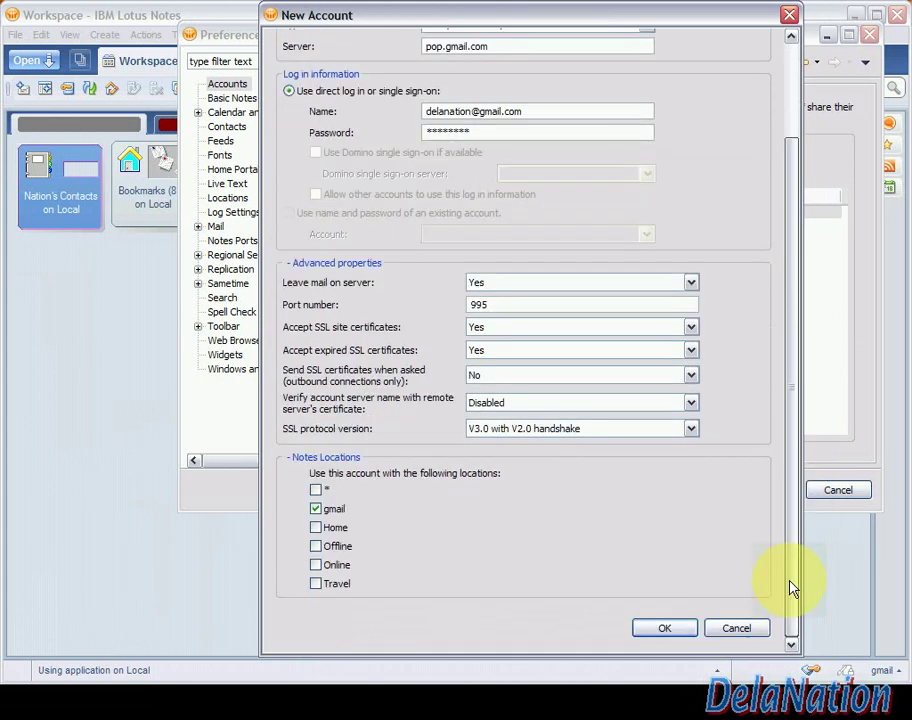
left_click(664, 628)
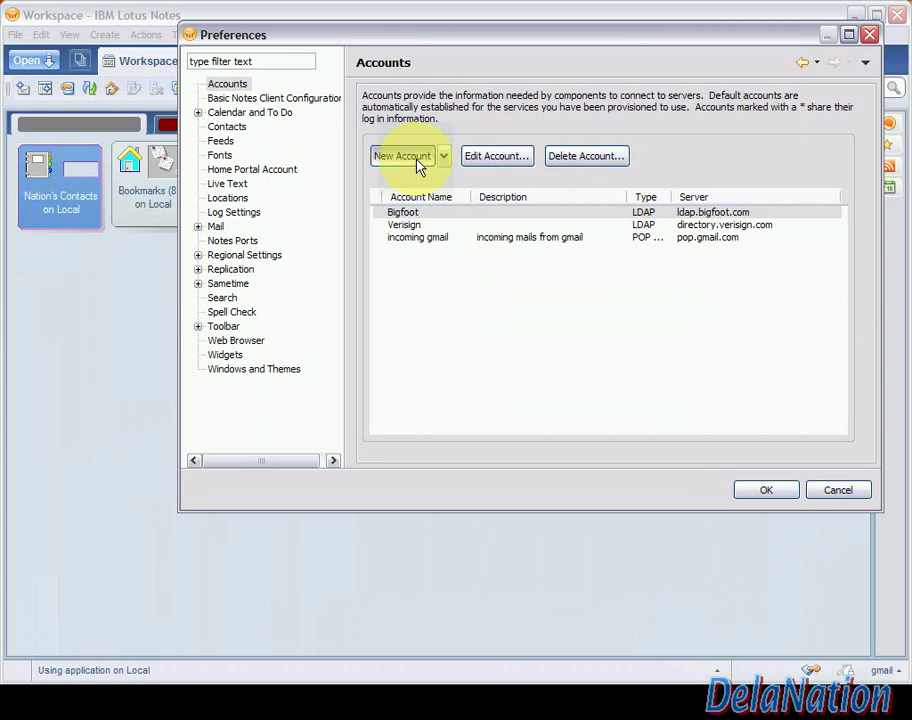
left_click(418, 163)
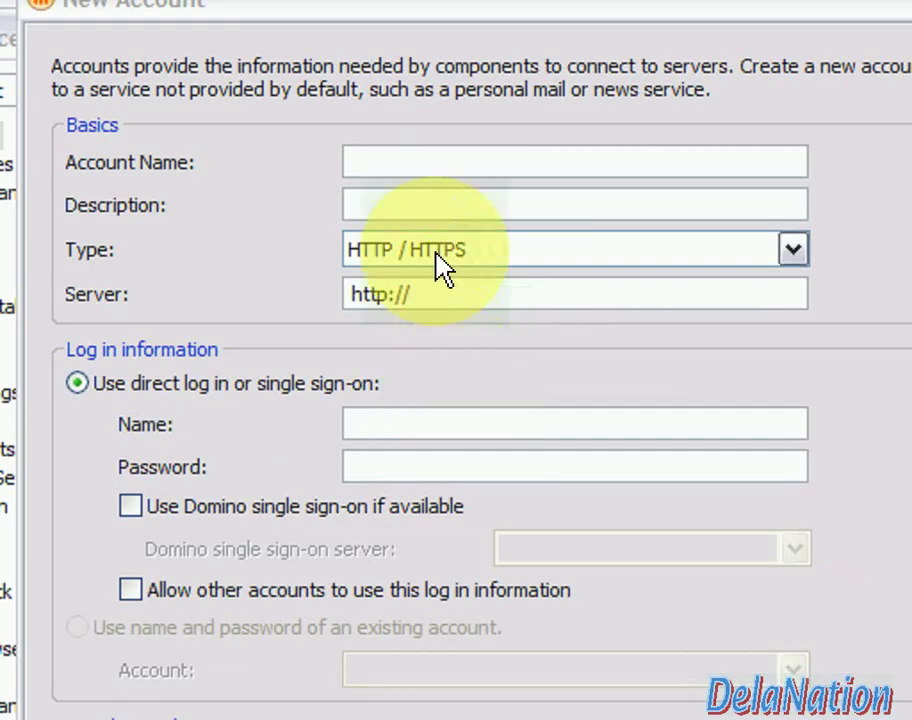
Name the new account 'outgoing gmail' with the description 'outgoing mails from gmails'
type("outmail")
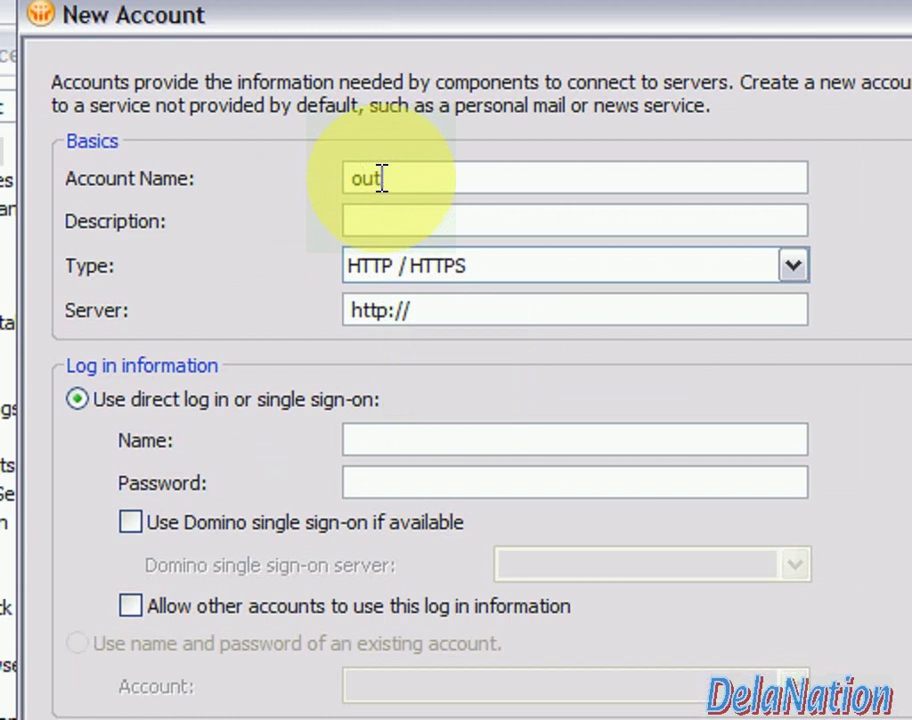
type("n")
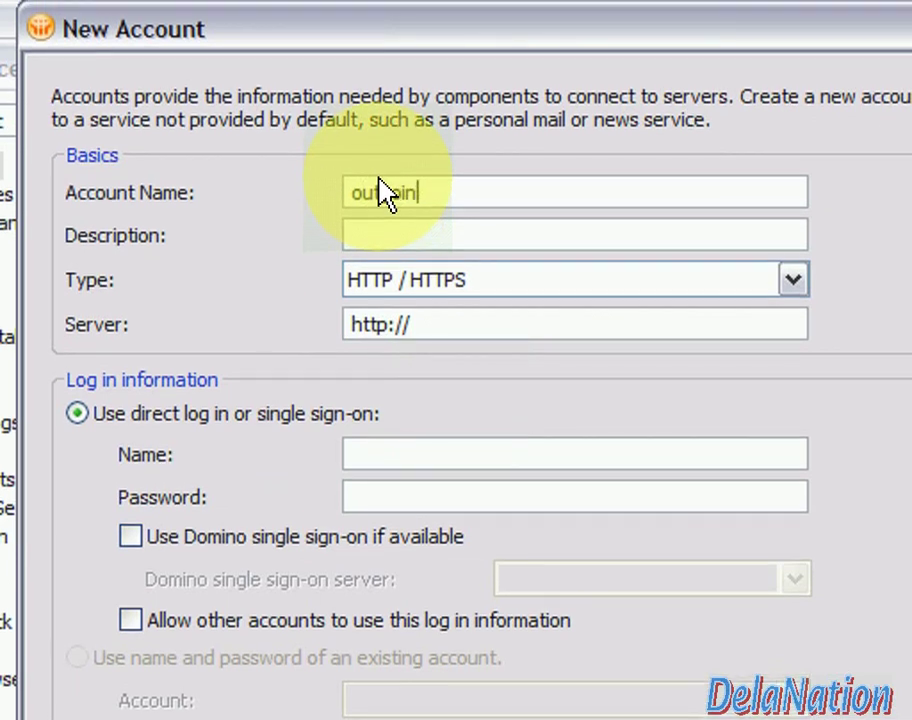
type("g mails")
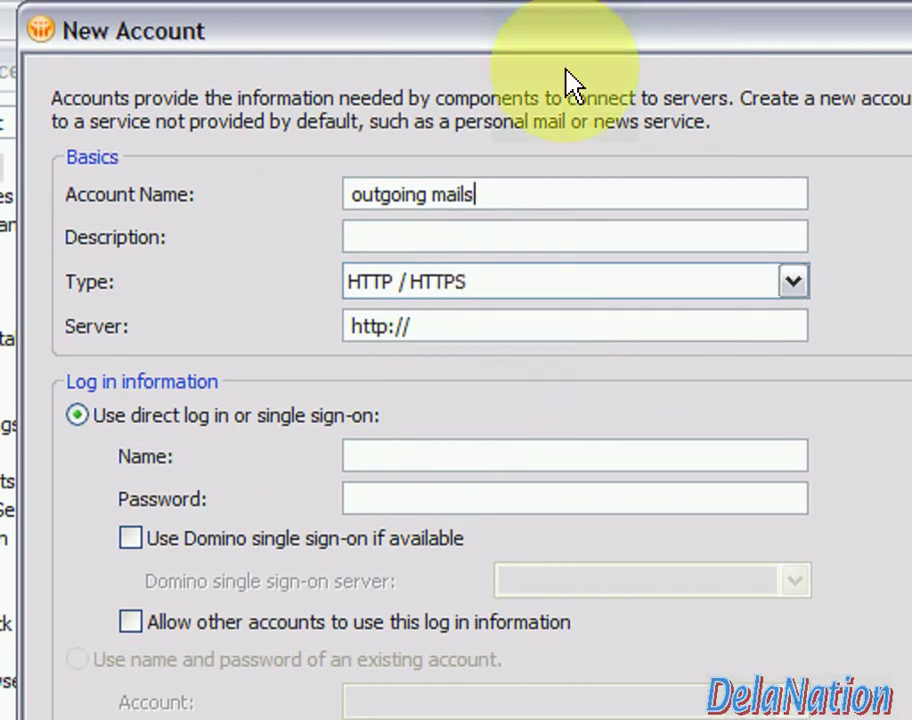
left_click_drag(547, 54, 517, 75)
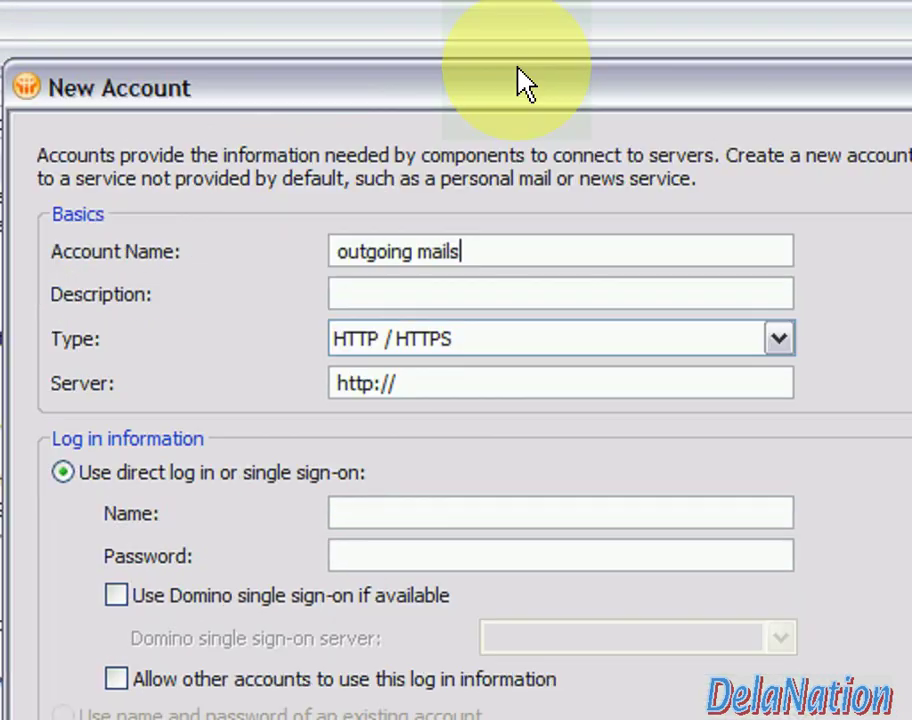
left_click(419, 270)
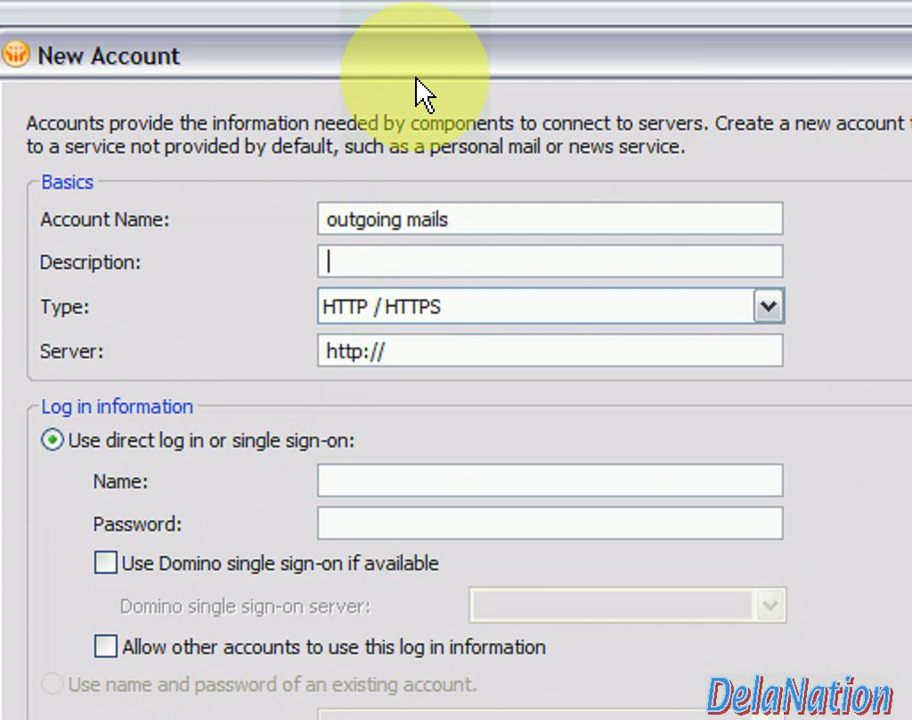
left_click_drag(420, 70, 489, 189)
left_click_drag(469, 322, 557, 322)
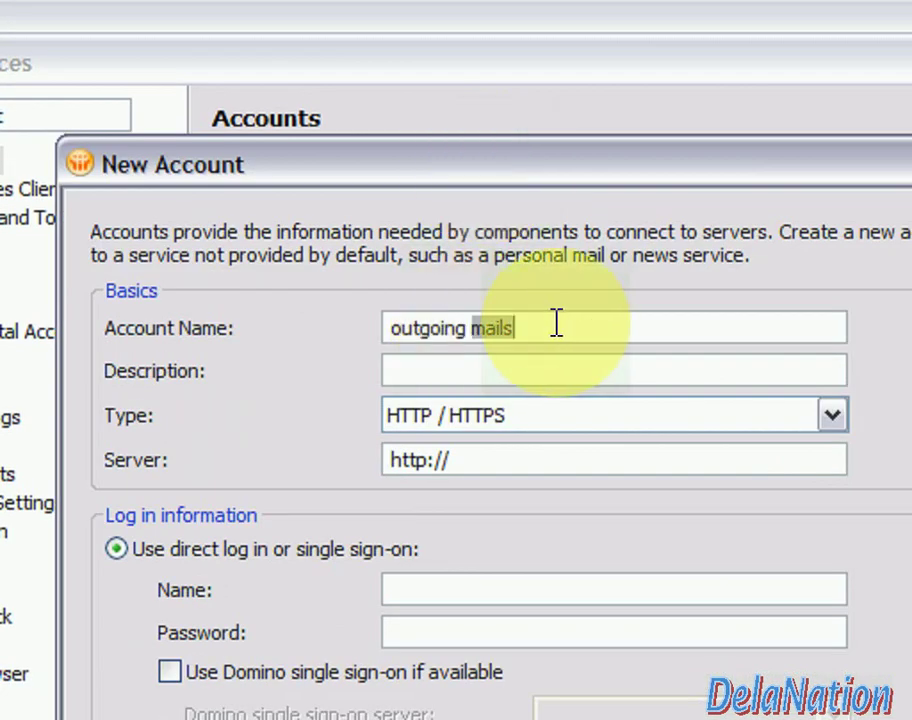
type("gmail")
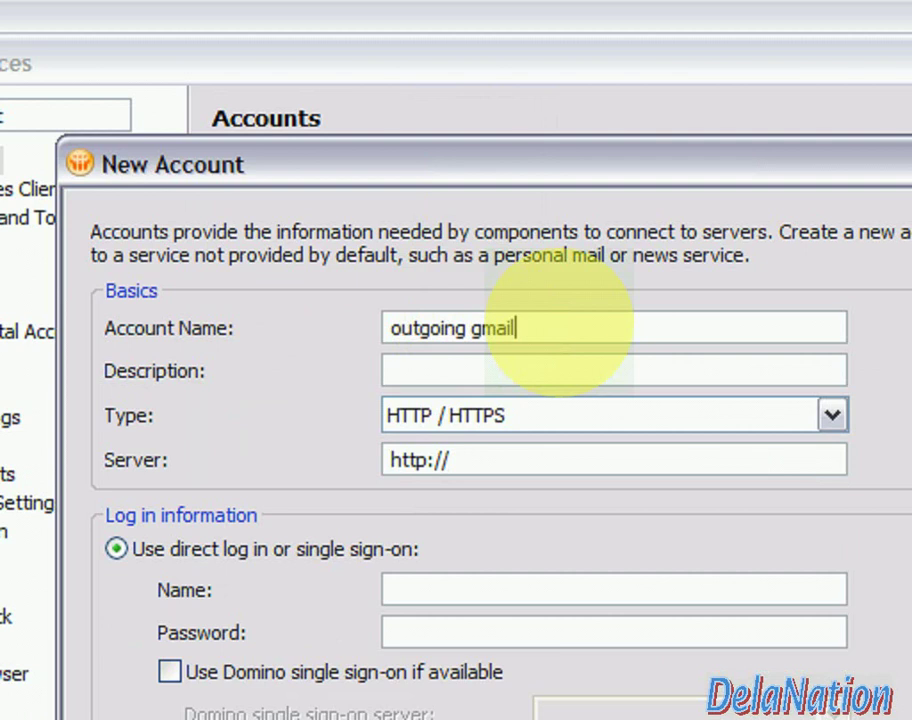
left_click(516, 366)
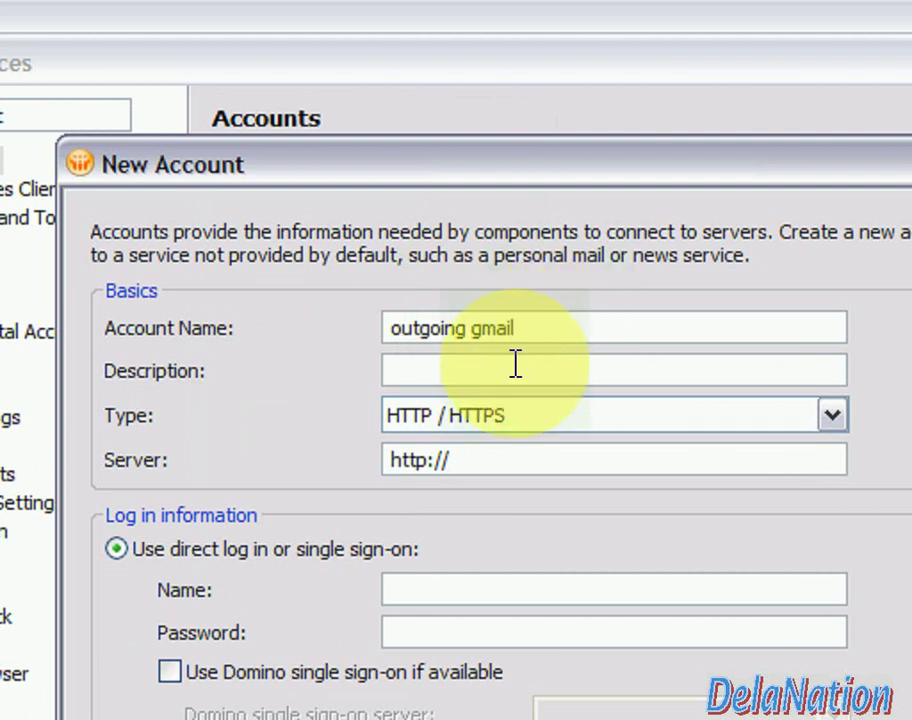
type("outgoing ")
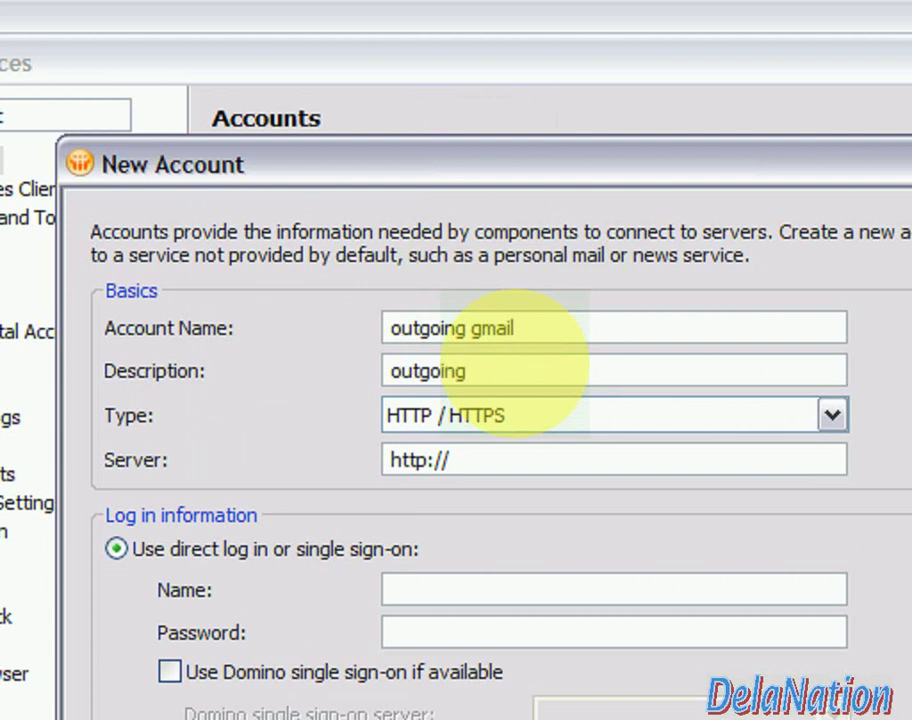
type("mails from gmails")
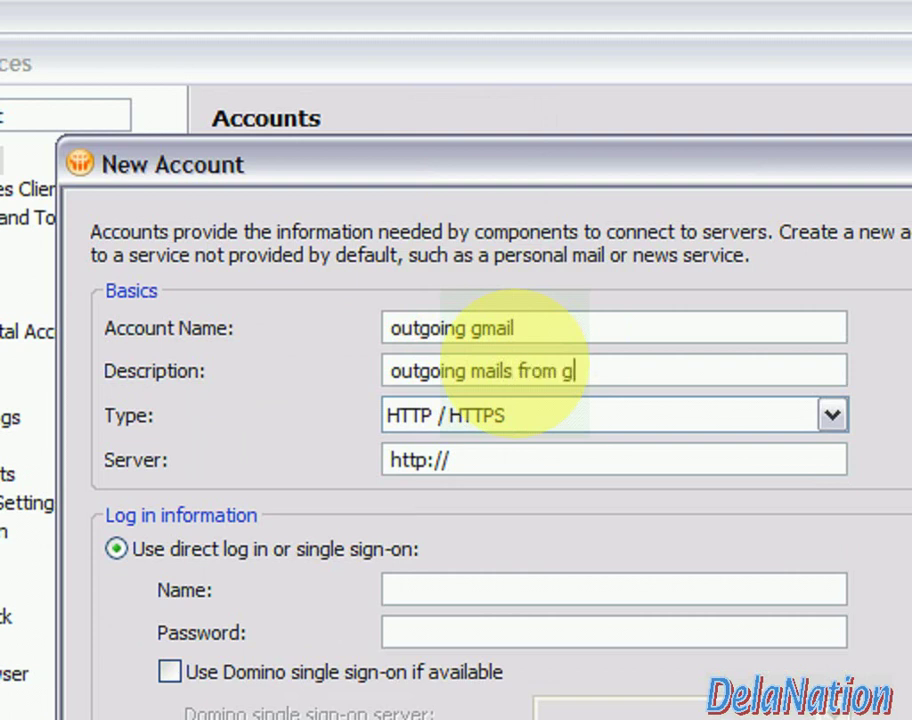
Make the account type SMTP (SSL Enabled) with server smtp.gmail.com
left_click(510, 425)
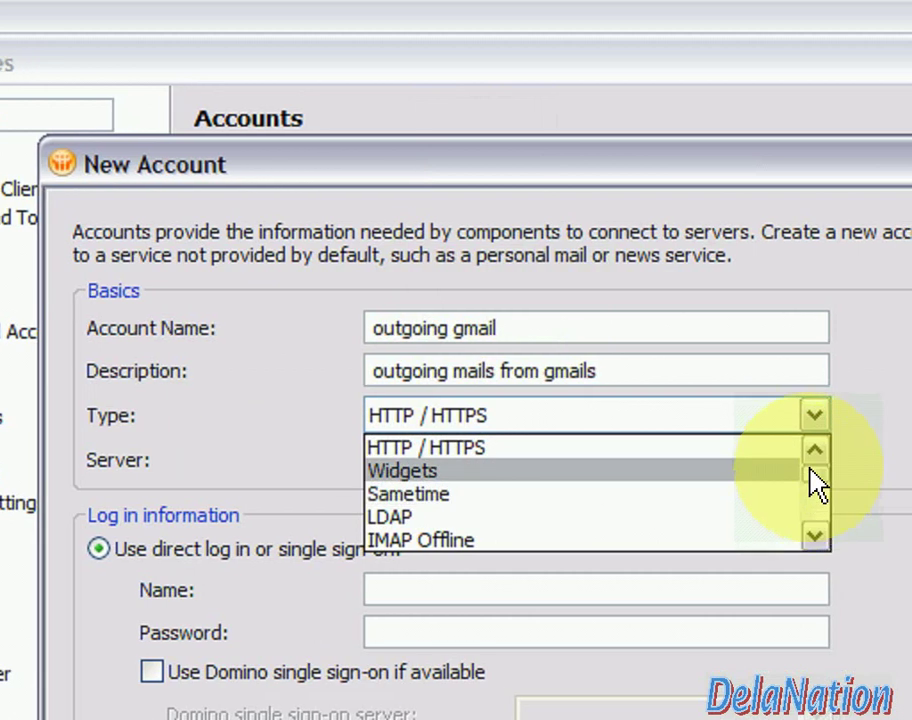
scroll(814, 520, "down", 2)
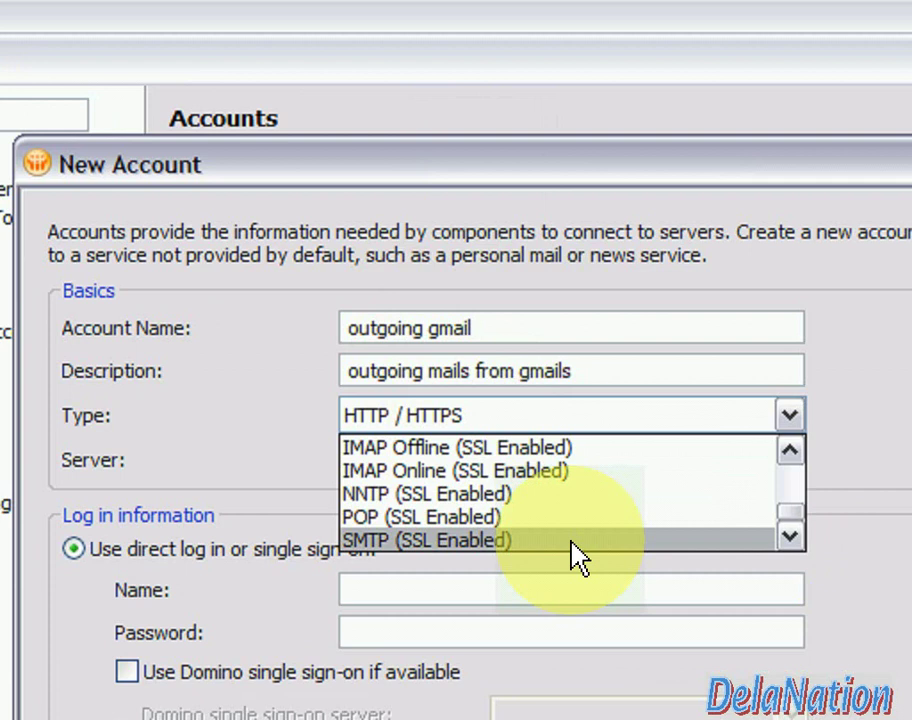
left_click(574, 545)
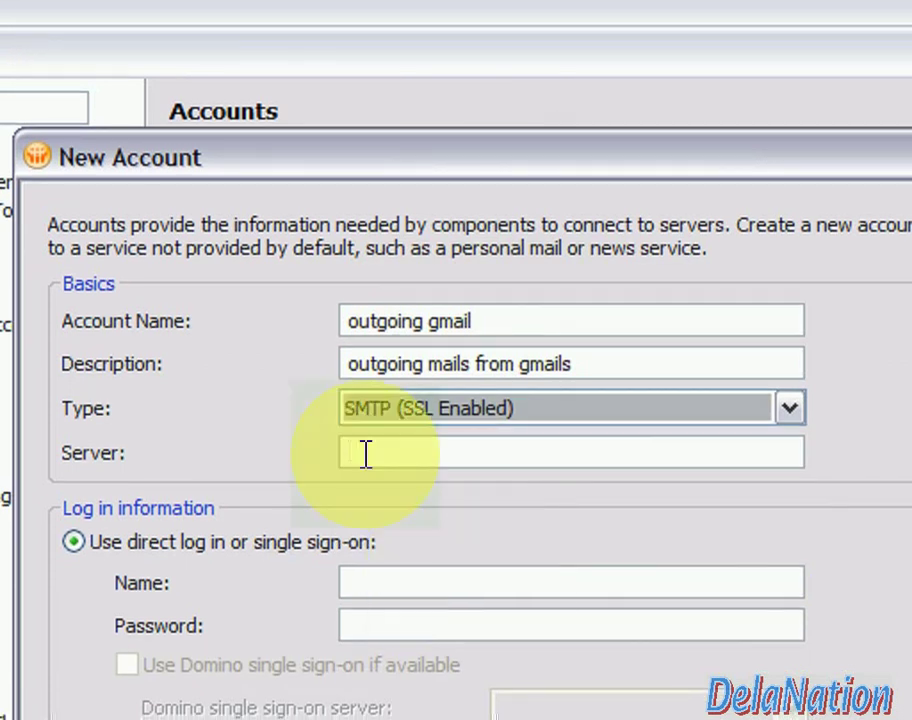
left_click(364, 460)
type("smtp.")
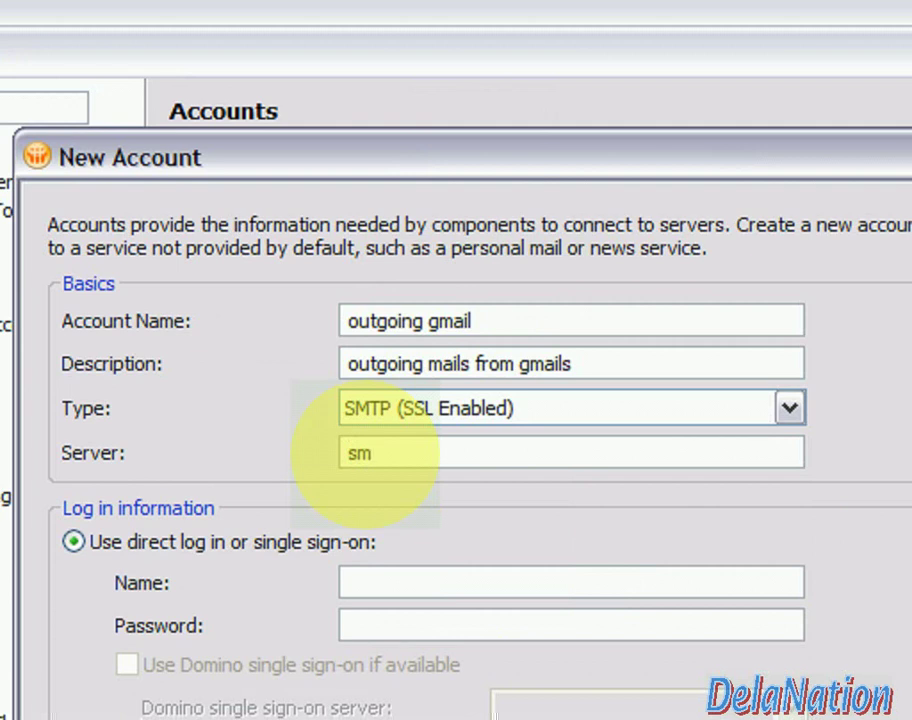
type("gmail.com")
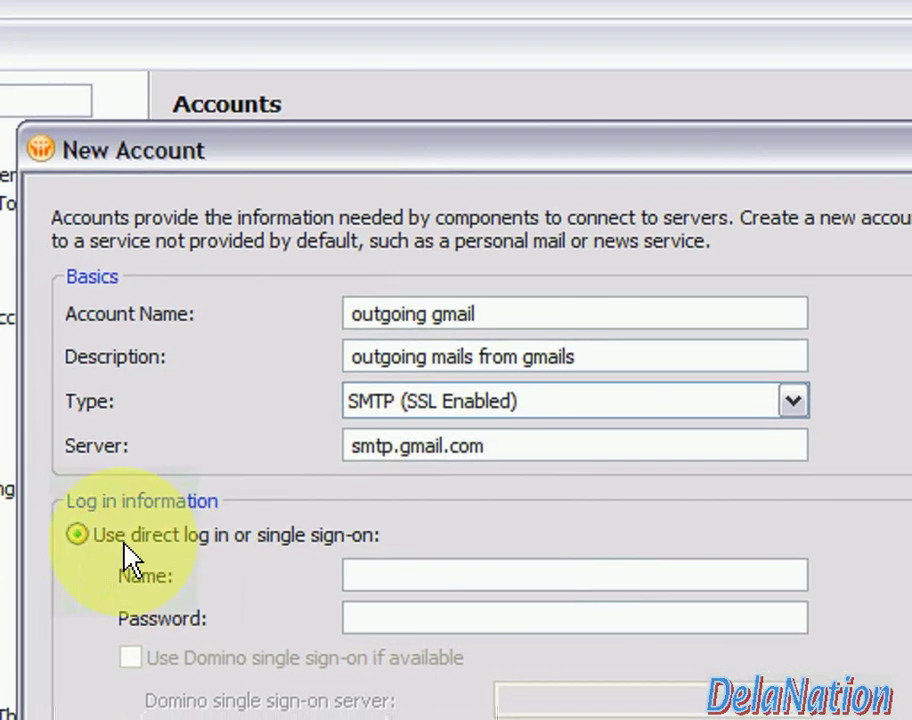
Enter the Gmail address as the login name and the account password
left_click(387, 568)
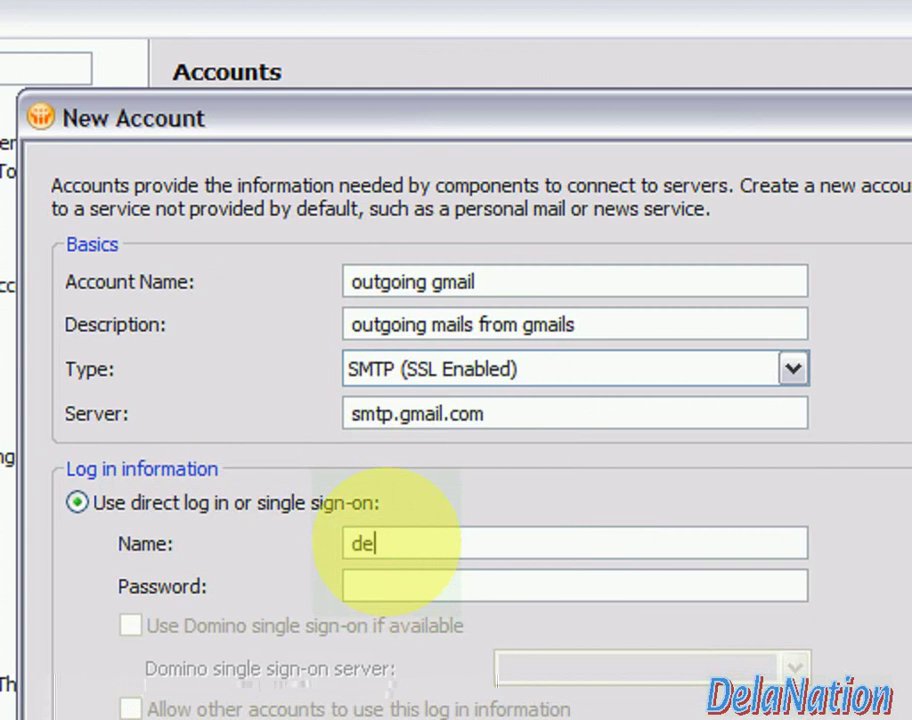
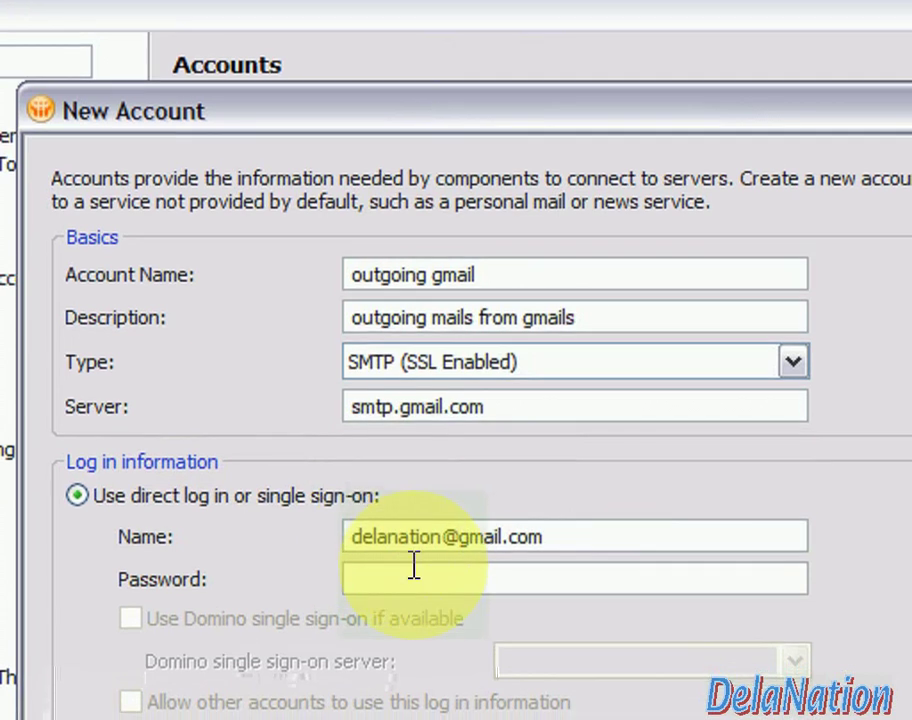
left_click(409, 573)
type("***")
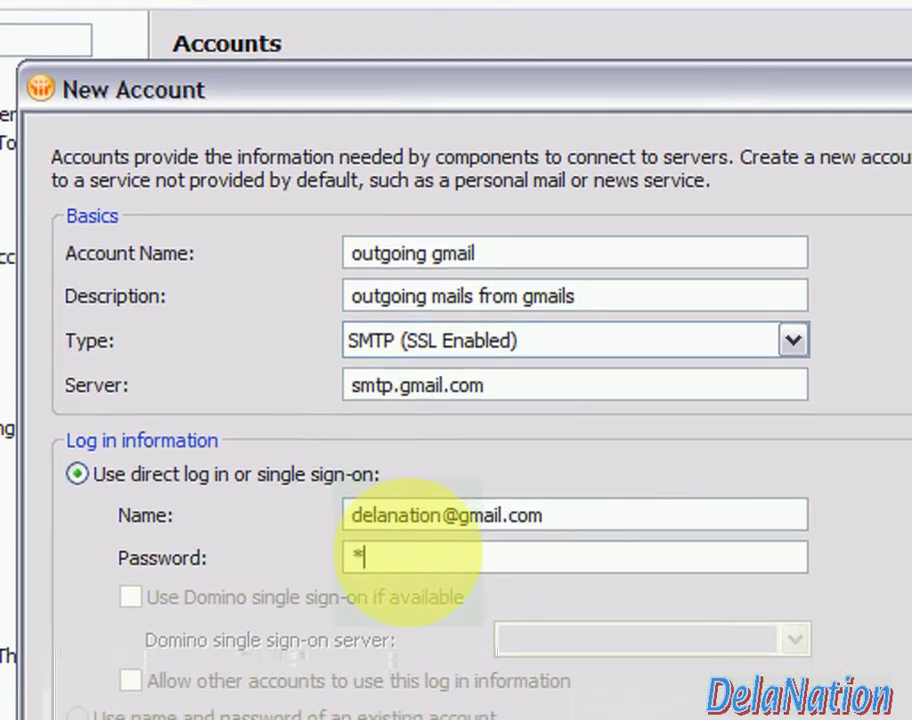
type("*****")
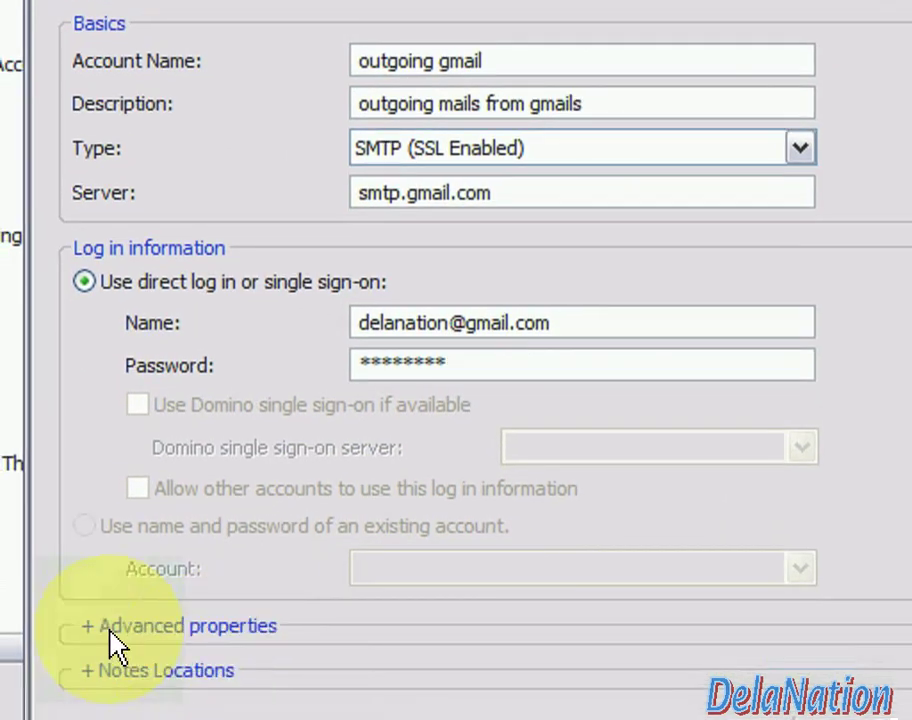
left_click(110, 670)
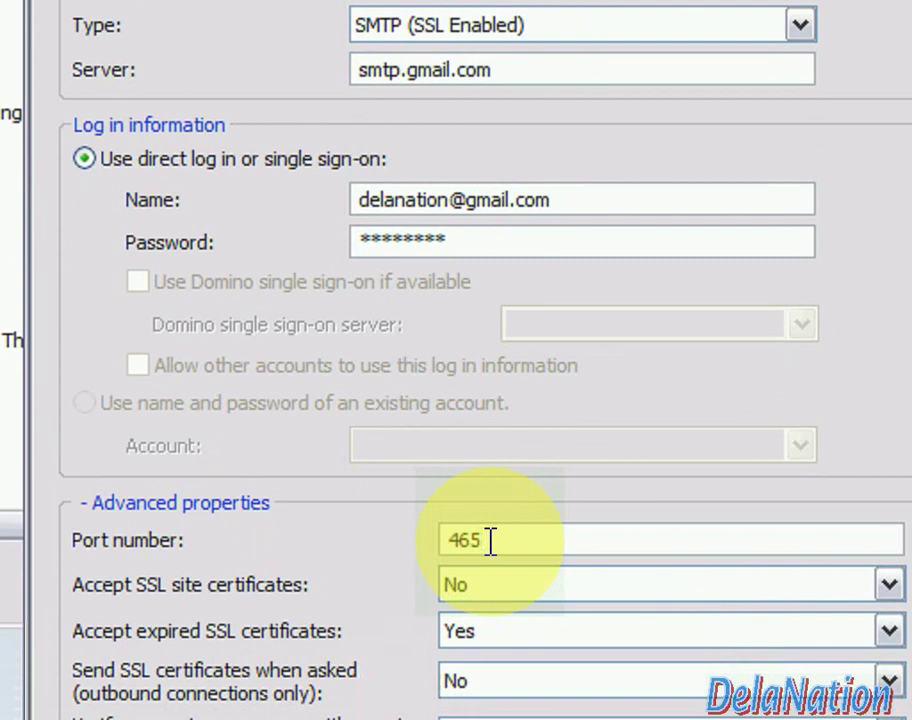
Set the account's port number to 465, correcting a mistyped 587
key("BackSpace")
key("BackSpace")
key("BackSpace")
type("587")
key("BackSpace")
key("BackSpace")
key("BackSpace")
type("465")
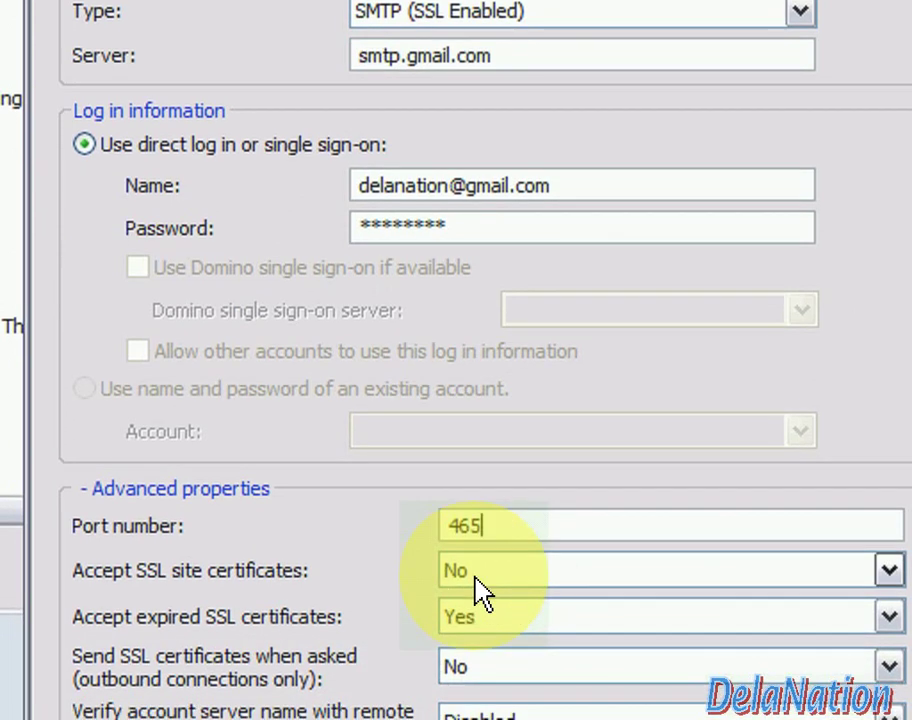
Accept SSL site certificates and use SSL protocol V3.0 with V2.0 handshake
left_click(477, 578)
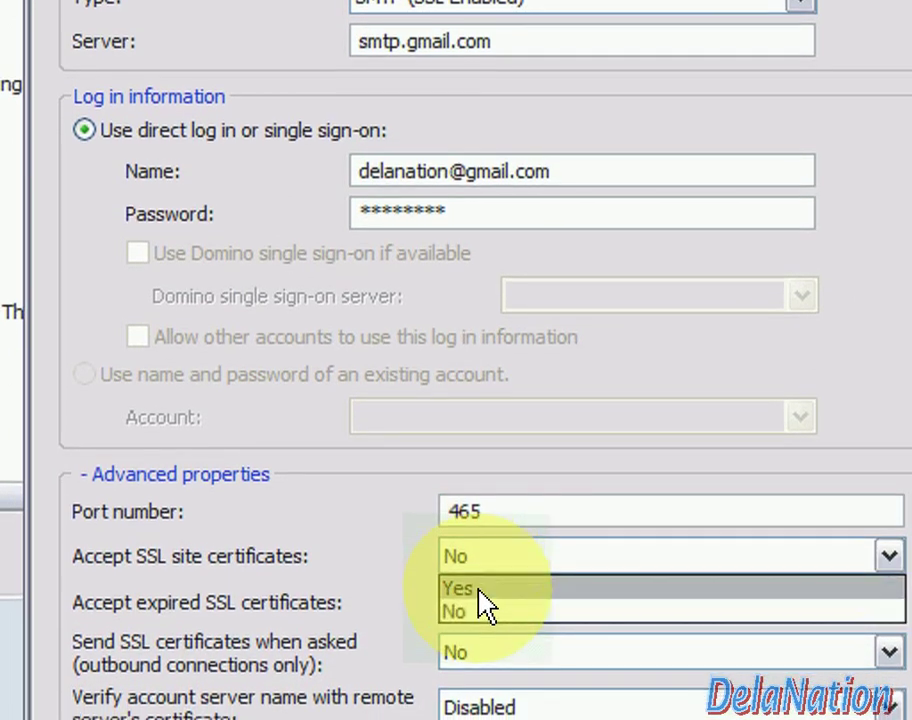
left_click(480, 600)
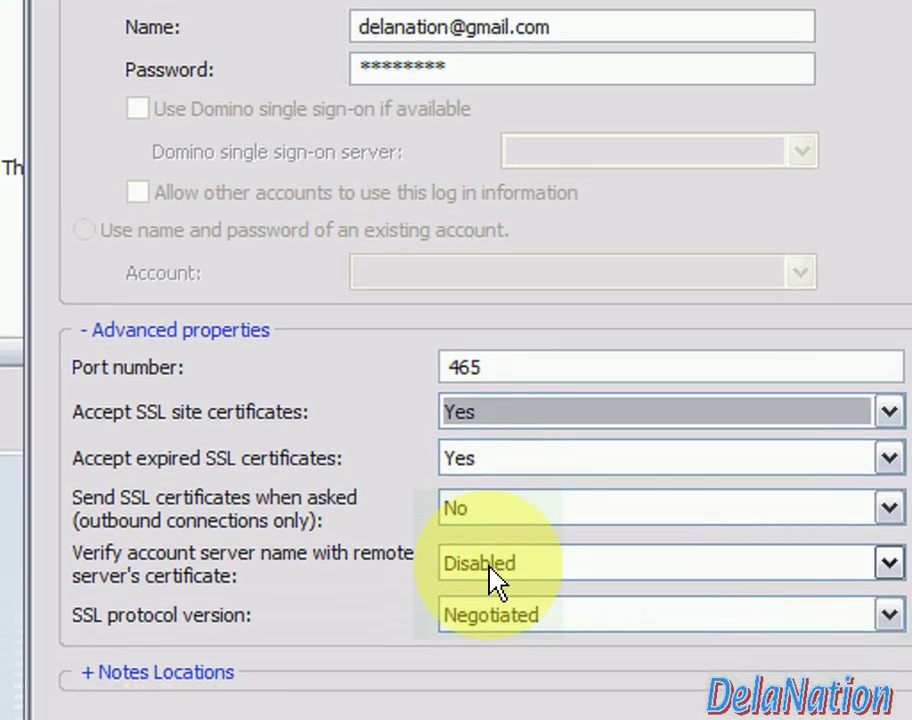
left_click(500, 615)
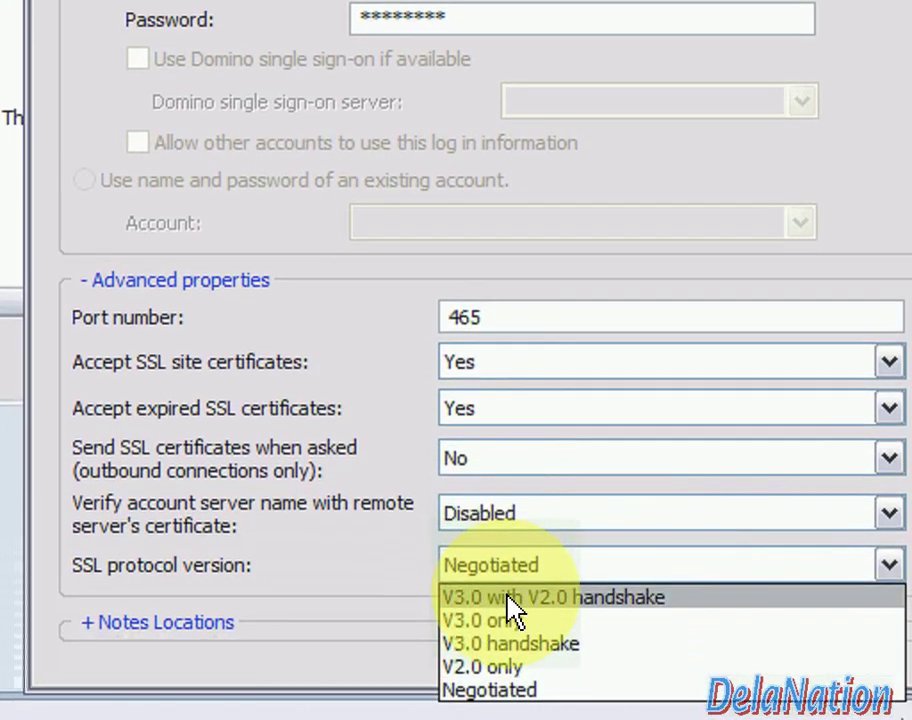
left_click(507, 593)
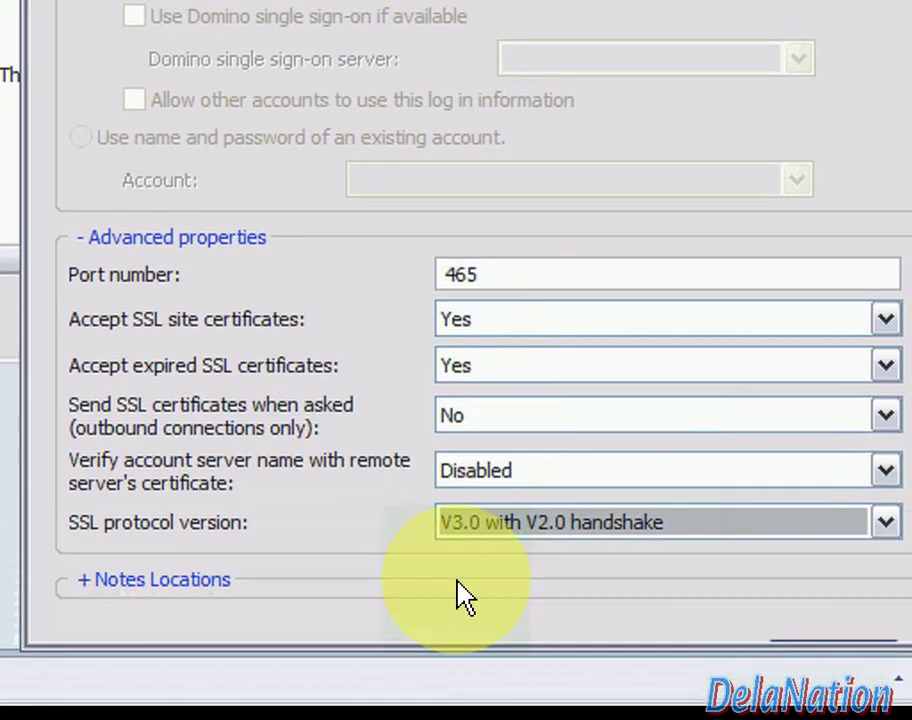
left_click(465, 593)
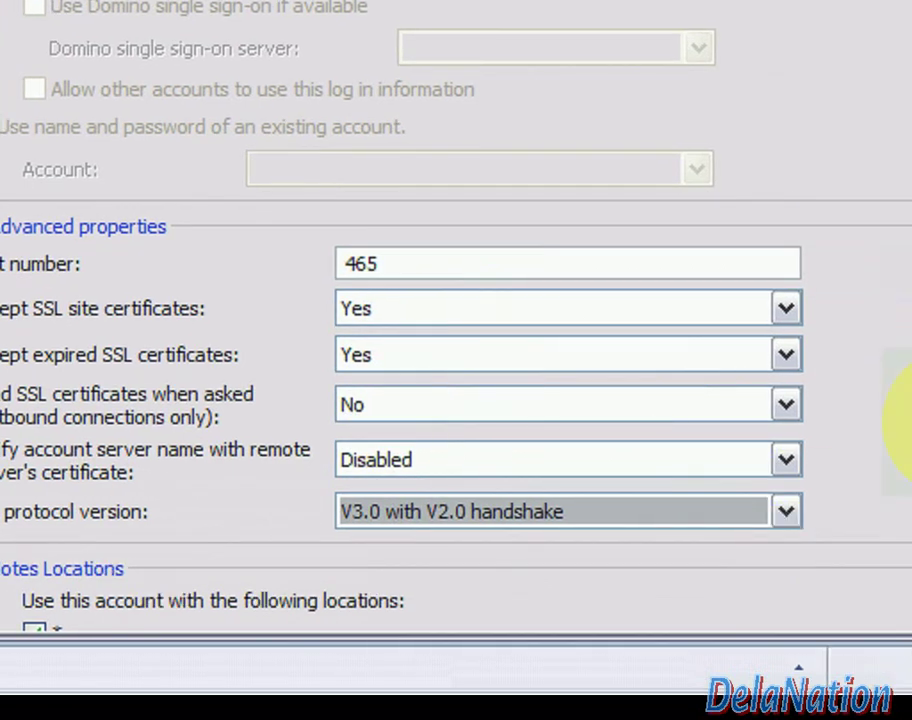
Limit the outgoing gmail account to the gmail location only and save it
left_click_drag(880, 379, 733, 548)
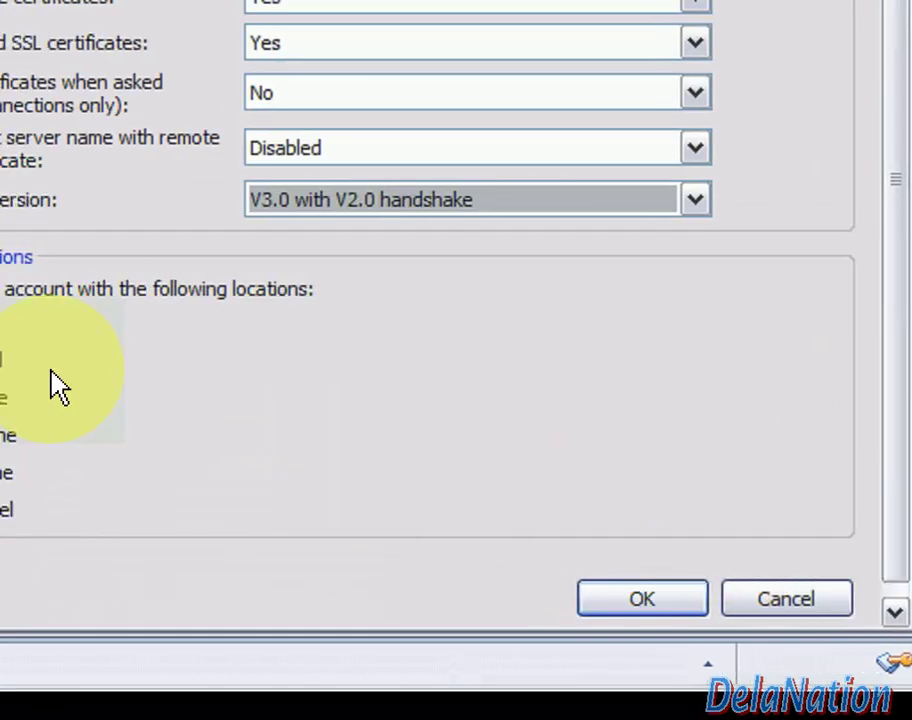
left_click(45, 322)
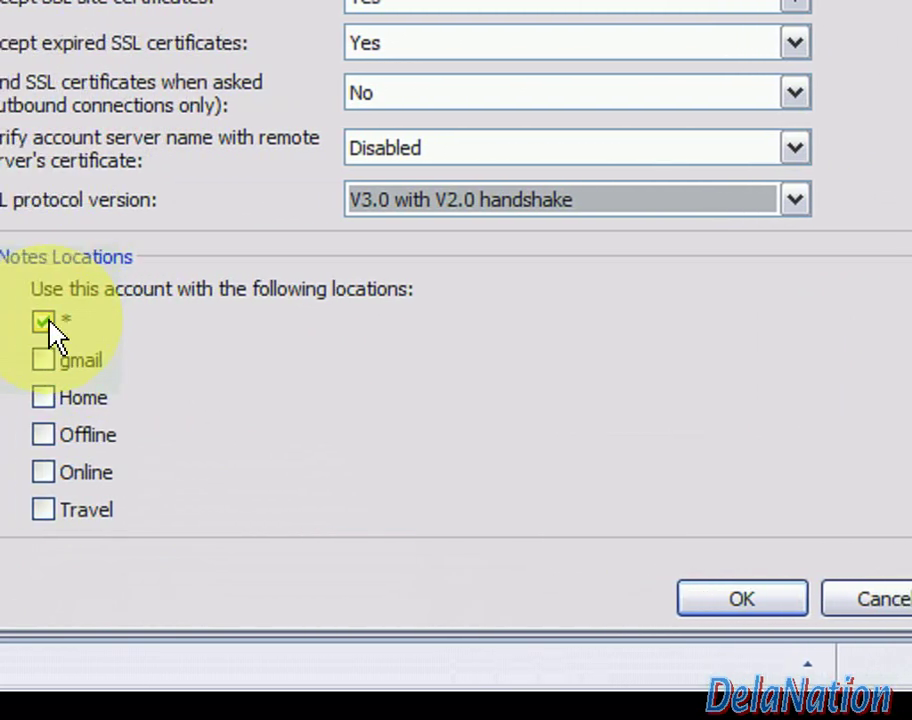
left_click(46, 324)
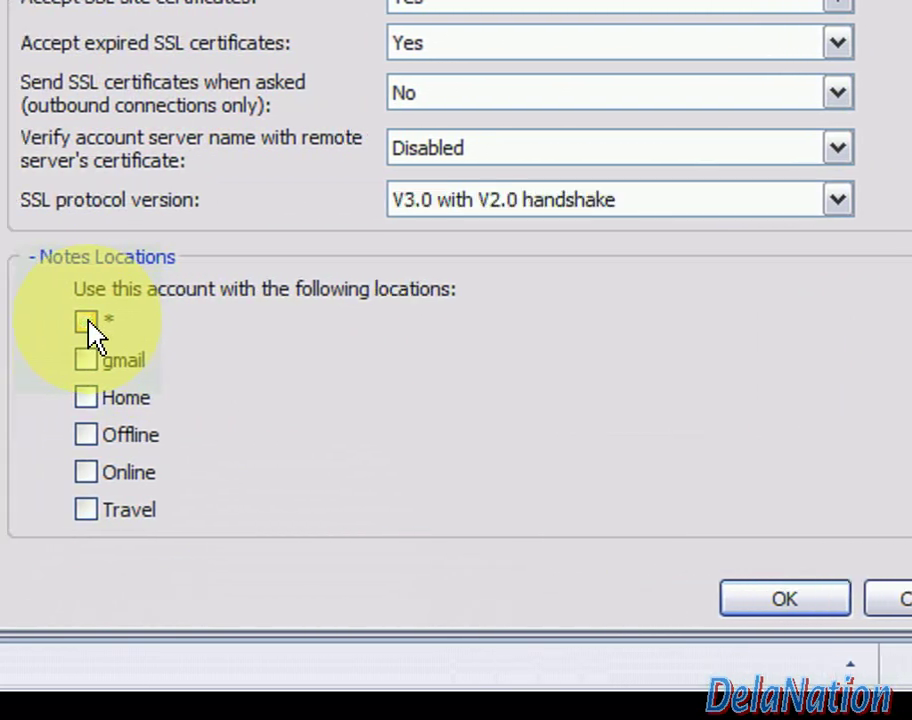
left_click(109, 362)
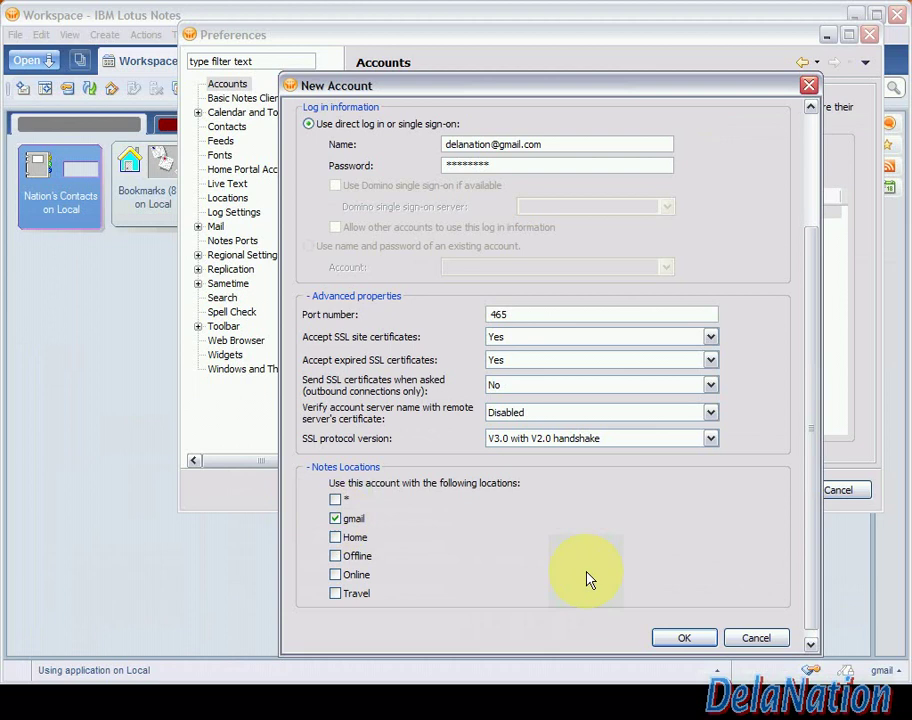
left_click(676, 637)
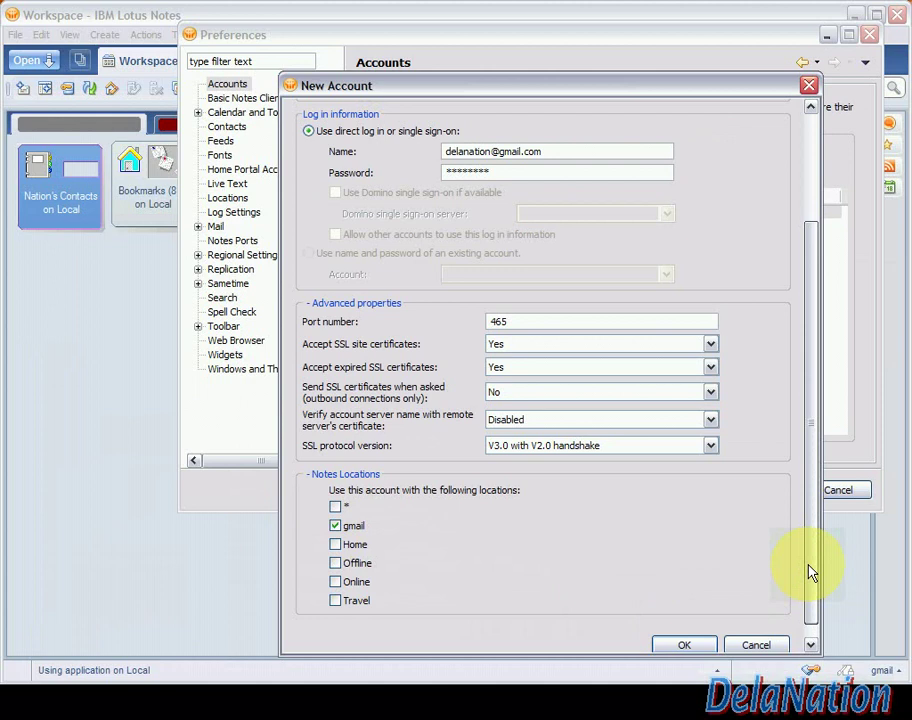
left_click_drag(810, 569, 797, 379)
scroll(808, 552, "down", 4)
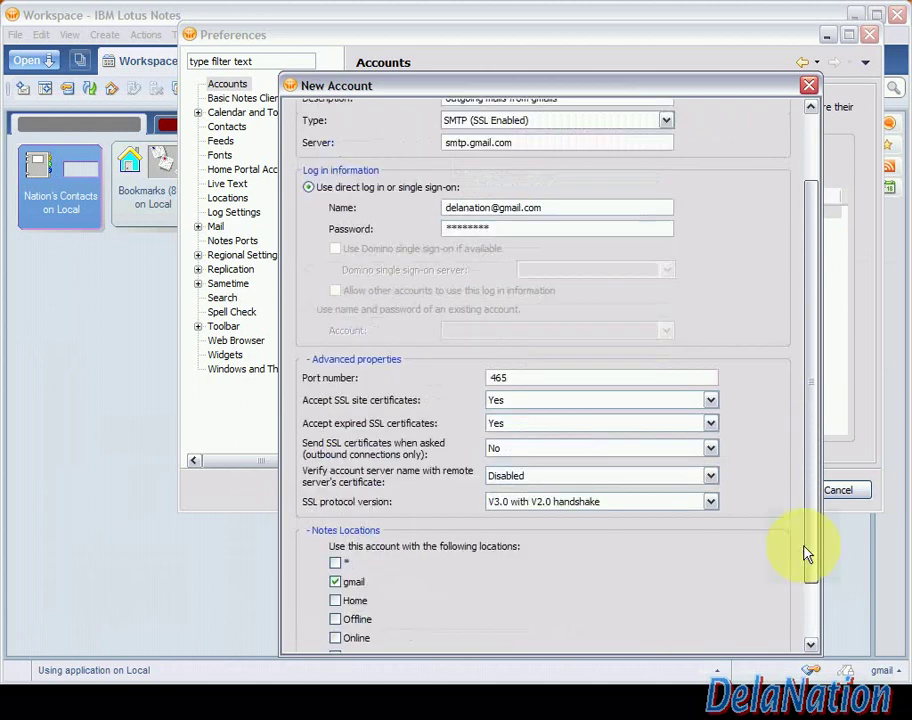
left_click(685, 629)
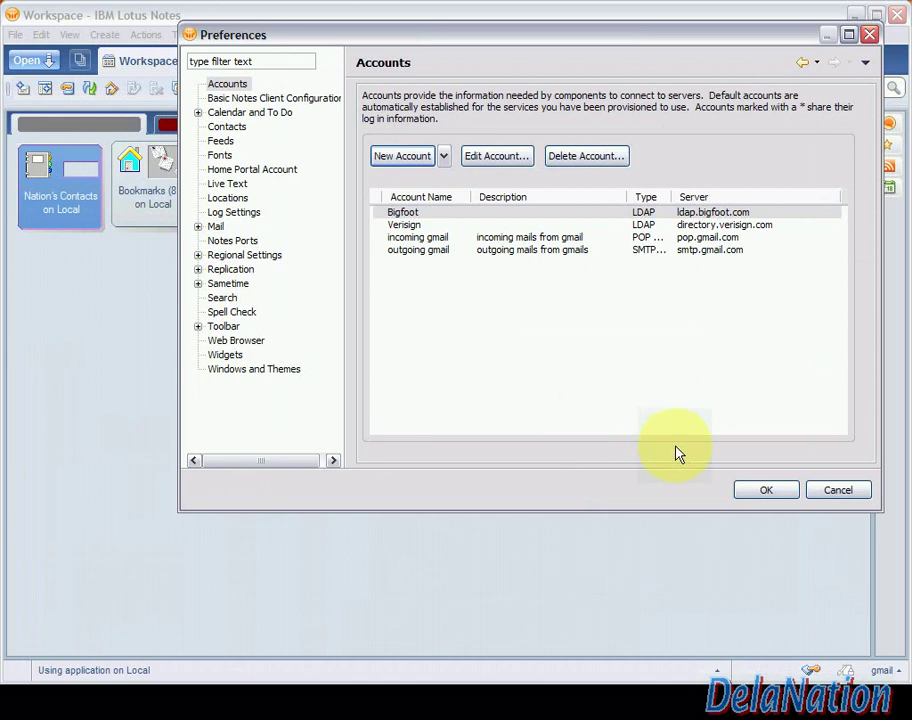
Close Preferences with OK, keeping both gmail accounts, and switch to the browser
left_click(762, 490)
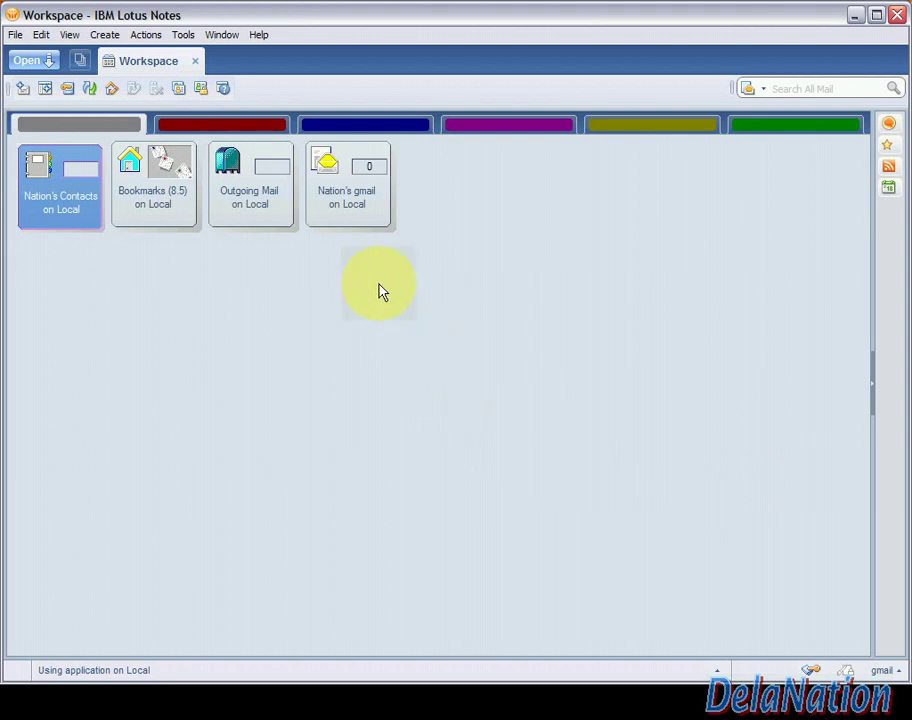
mouse_move(342, 680)
left_click(292, 675)
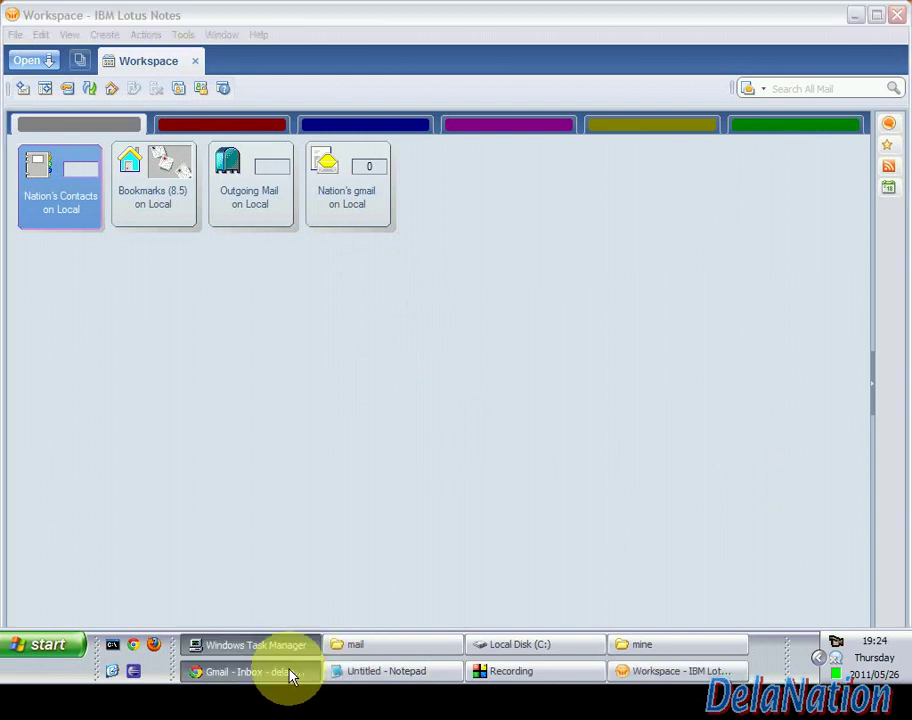
Switch to the Hotmail inbox and start a new message
left_click(236, 12)
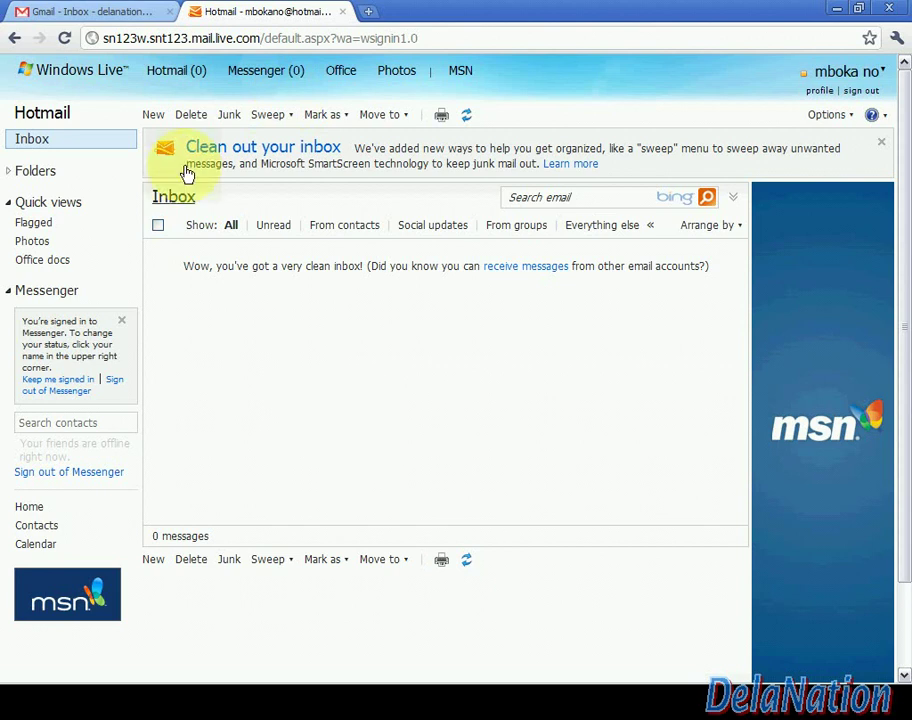
left_click(153, 116)
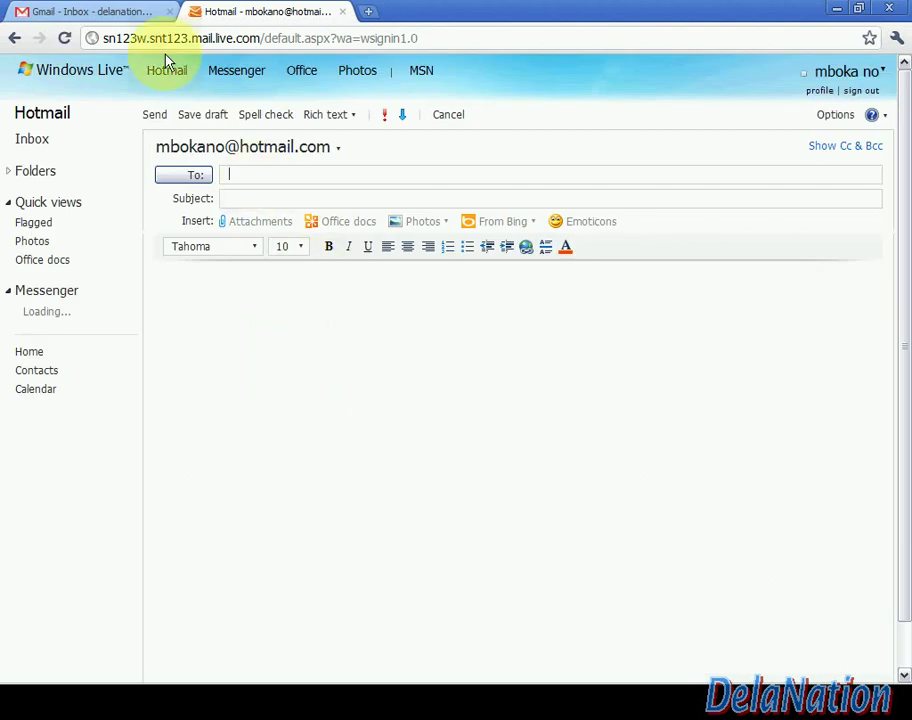
Address a Hotmail message to the Gmail account with a test subject and body 'This is just a test :)'
left_click(121, 18)
left_click(224, 14)
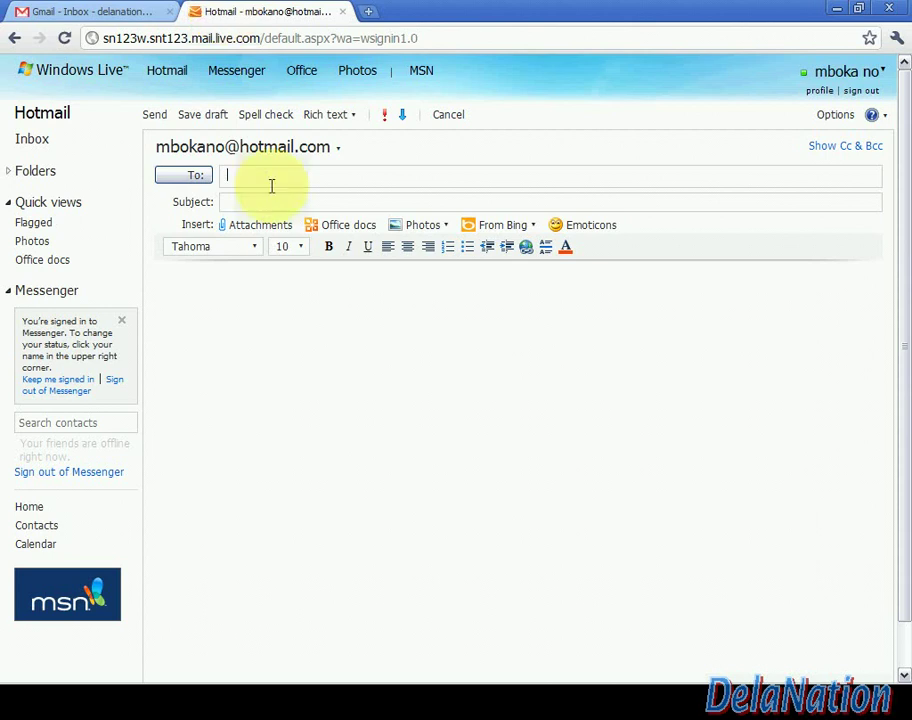
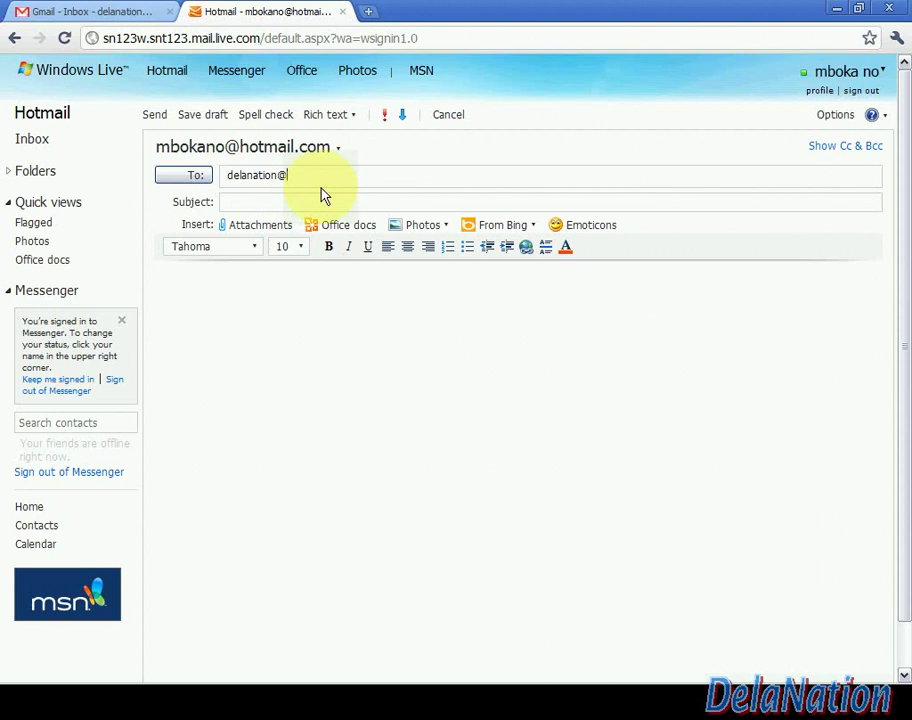
left_click(315, 201)
type("Te")
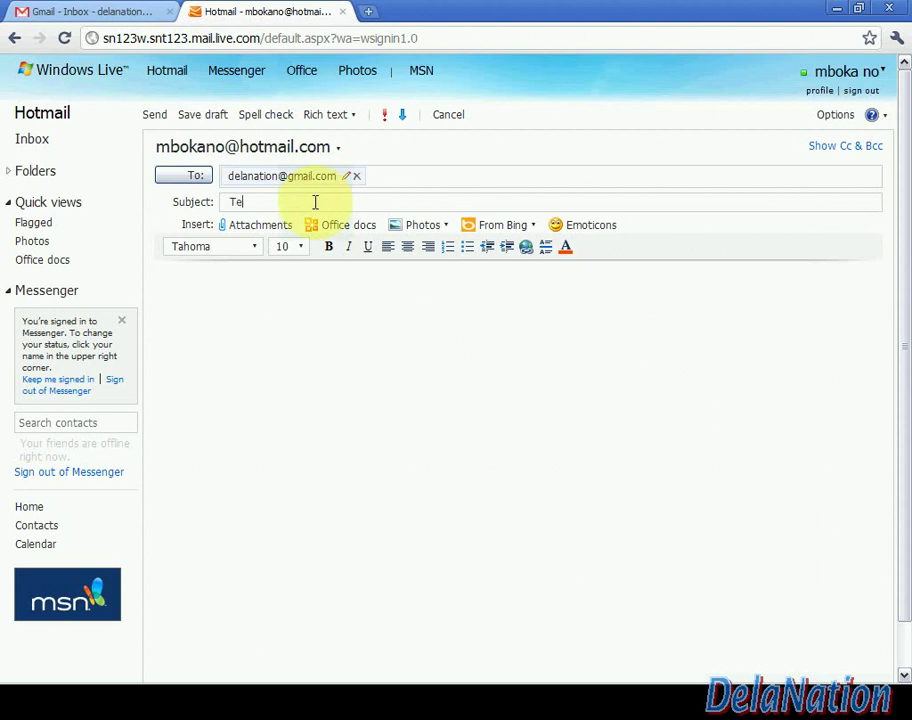
type("st delanation 0101")
left_click(291, 311)
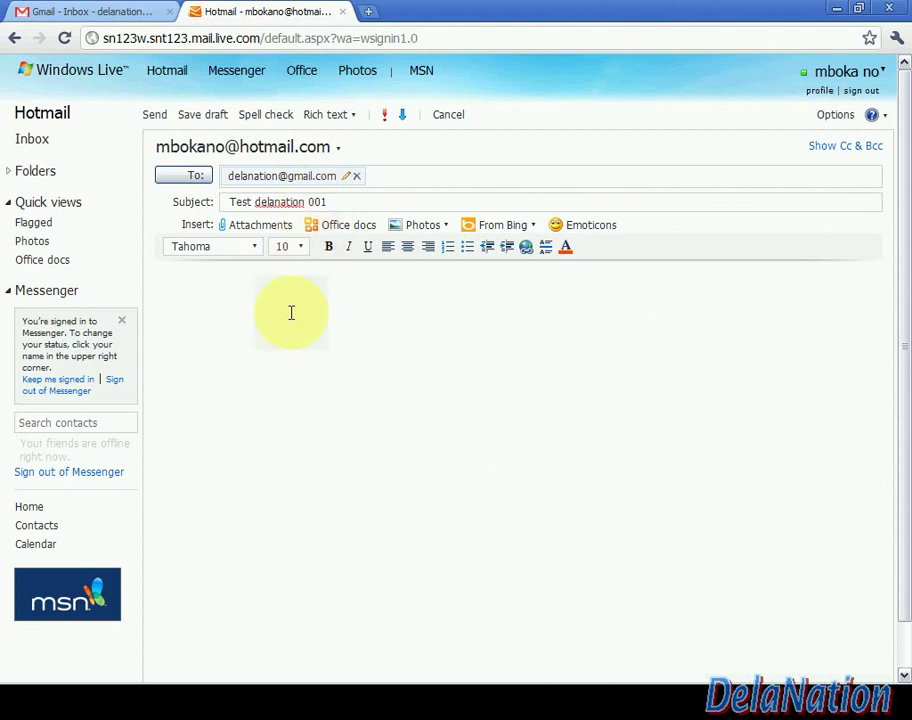
type("This is just a test :)")
left_click(155, 117)
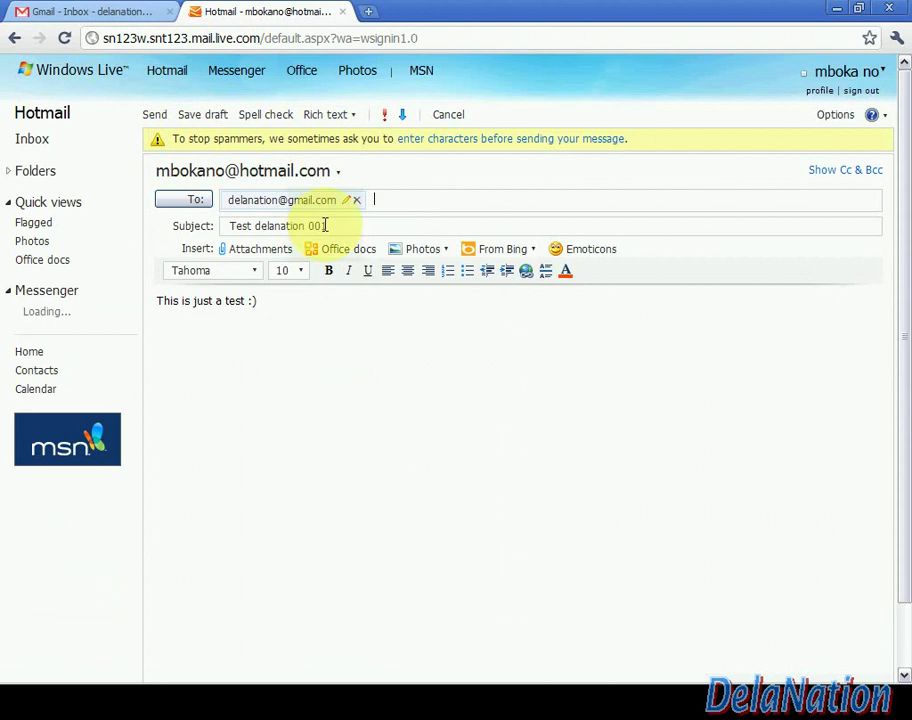
Shorten the subject to 'Test 001' and send the message, retrying once
left_click_drag(305, 225, 253, 230)
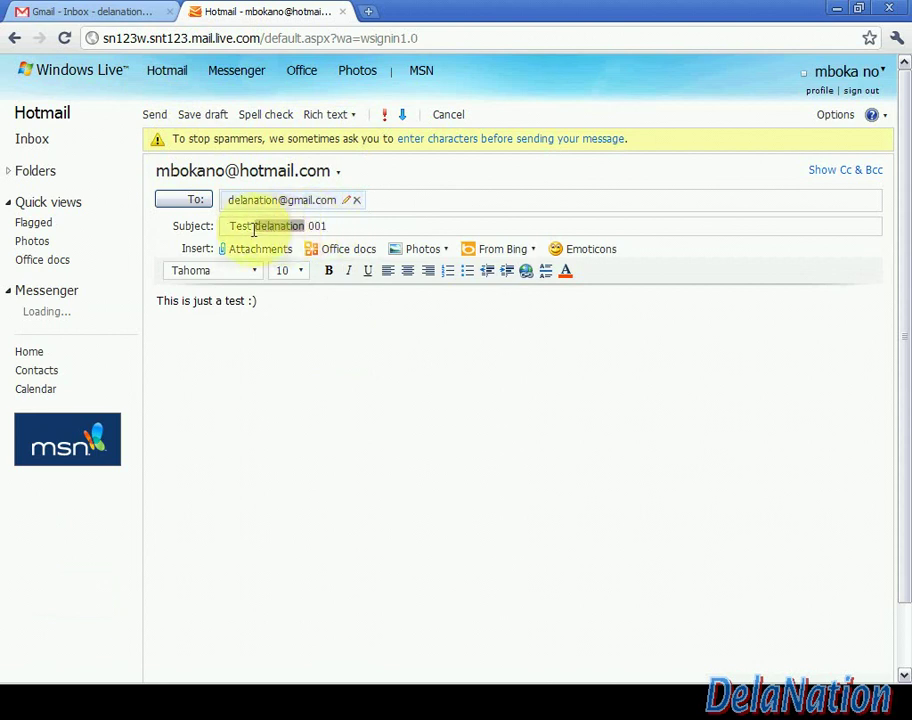
key("BackSpace")
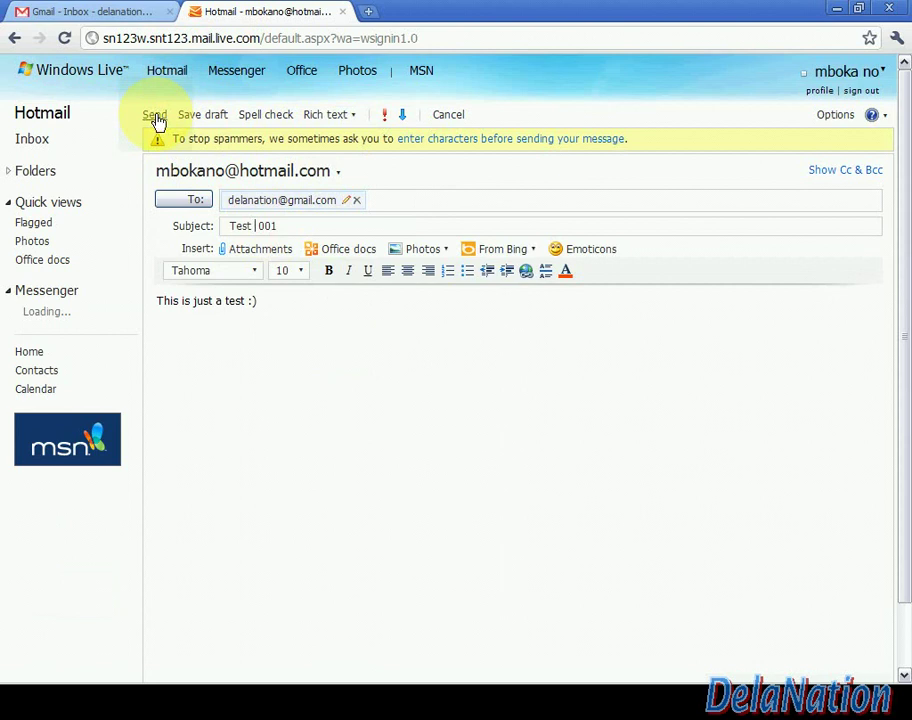
left_click(155, 116)
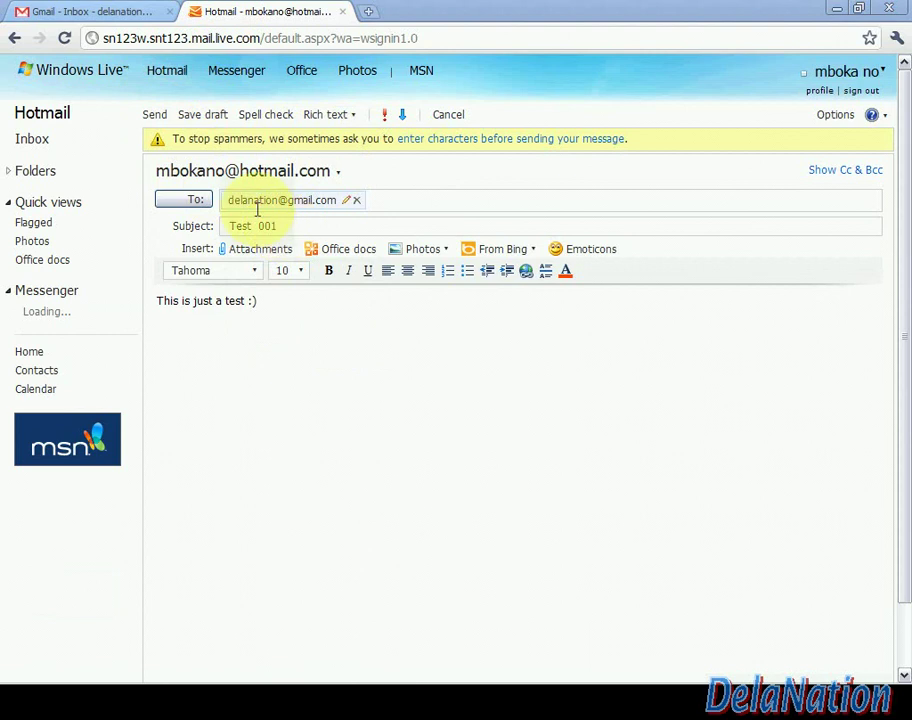
left_click(155, 116)
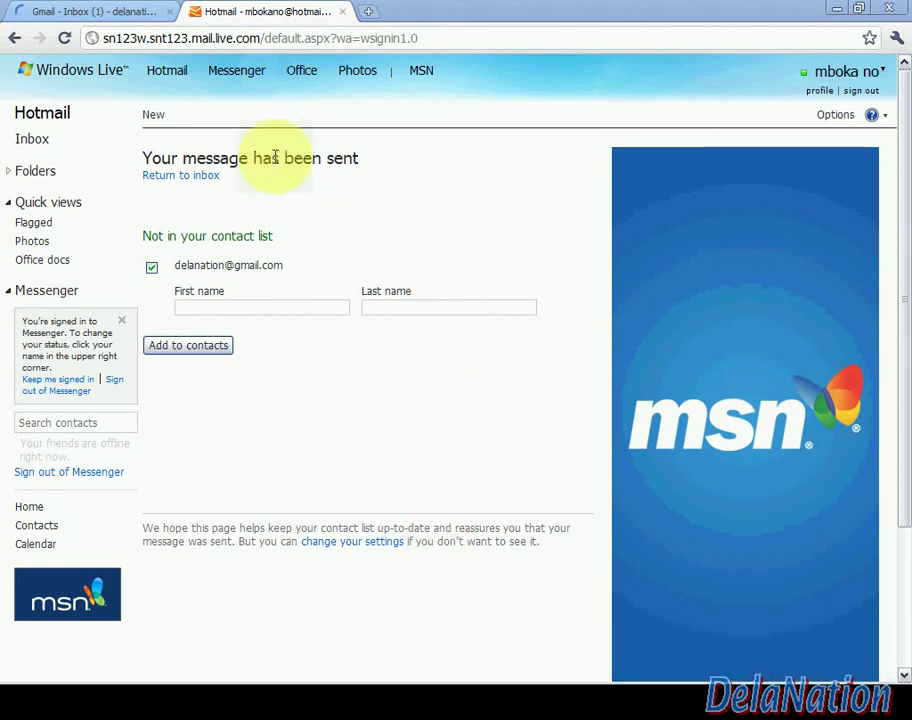
Check the Gmail inbox for the unread 'Test 001' message from Hotmail
left_click(100, 12)
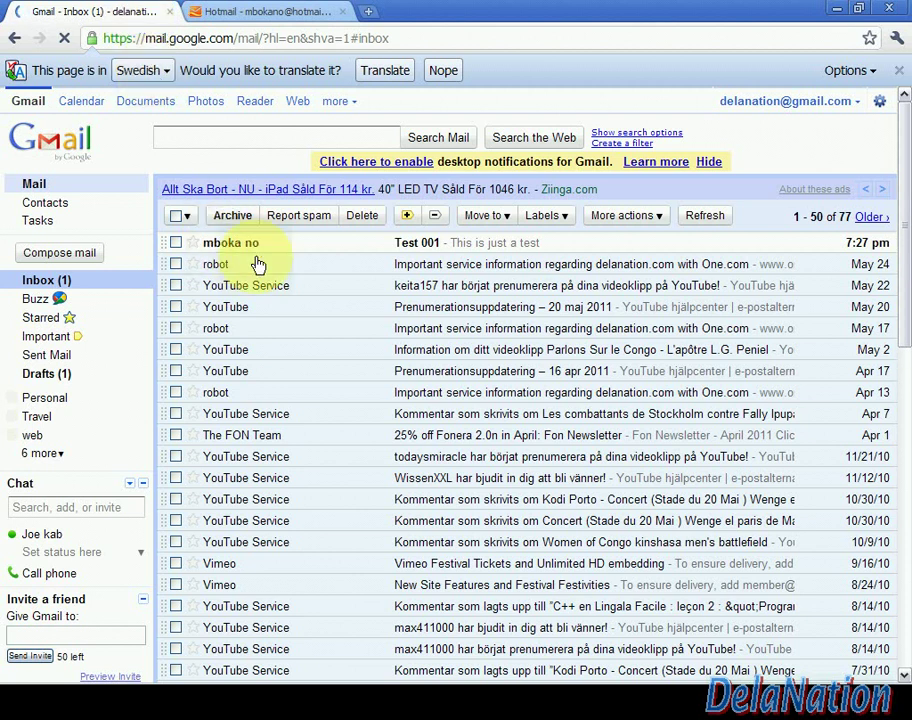
mouse_move(393, 683)
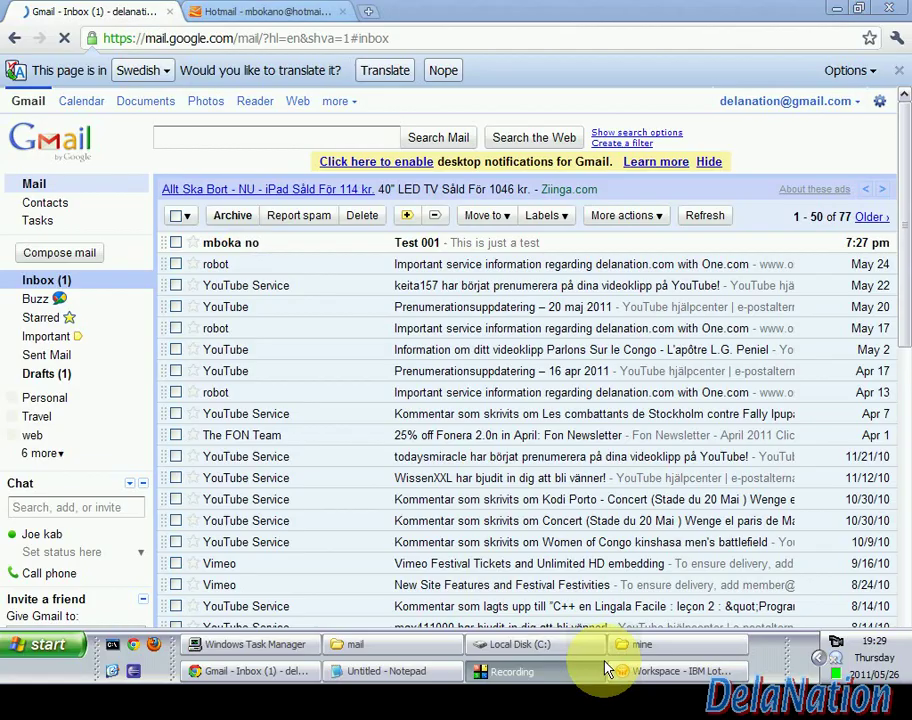
Open the local gmail mailbox in Lotus Notes and then the Replication page
left_click(640, 672)
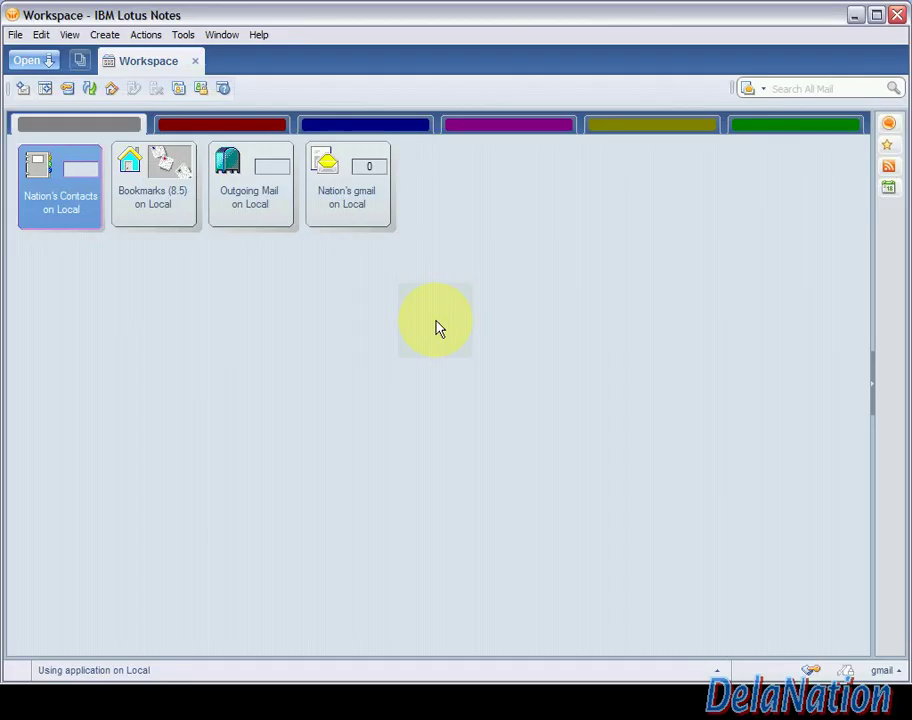
double_click(335, 216)
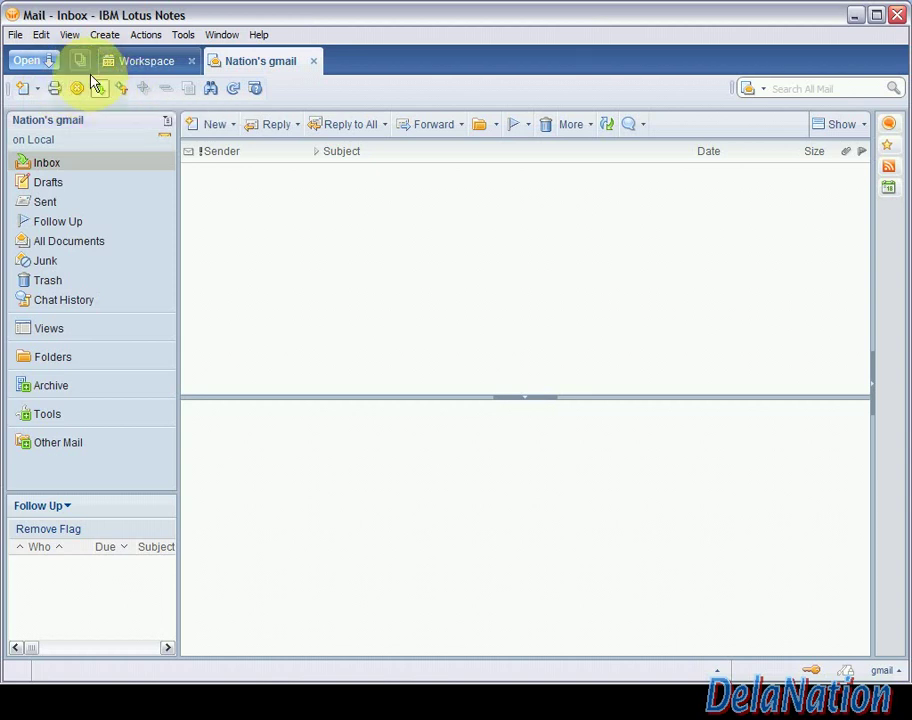
left_click(50, 64)
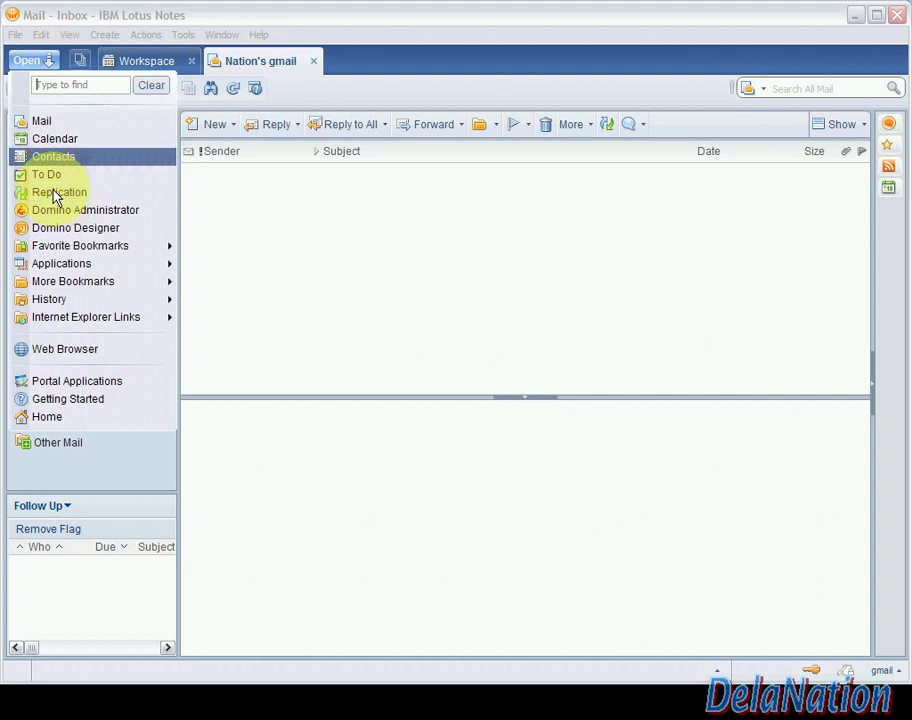
left_click(58, 193)
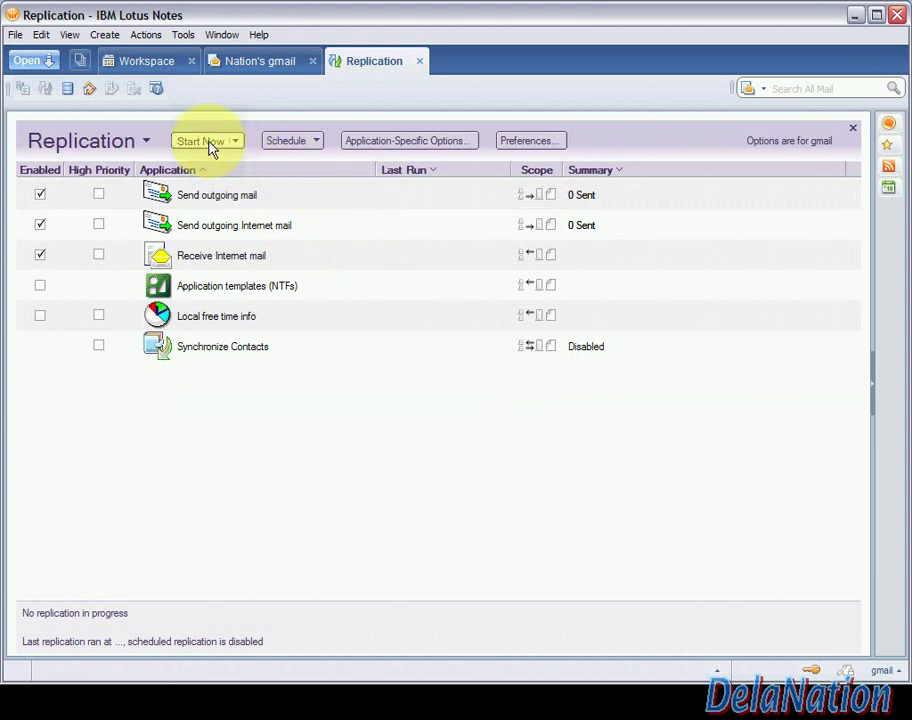
Run replication to receive 1 message from pop.gmail.com, then go back to the Nation's gmail inbox
left_click(201, 141)
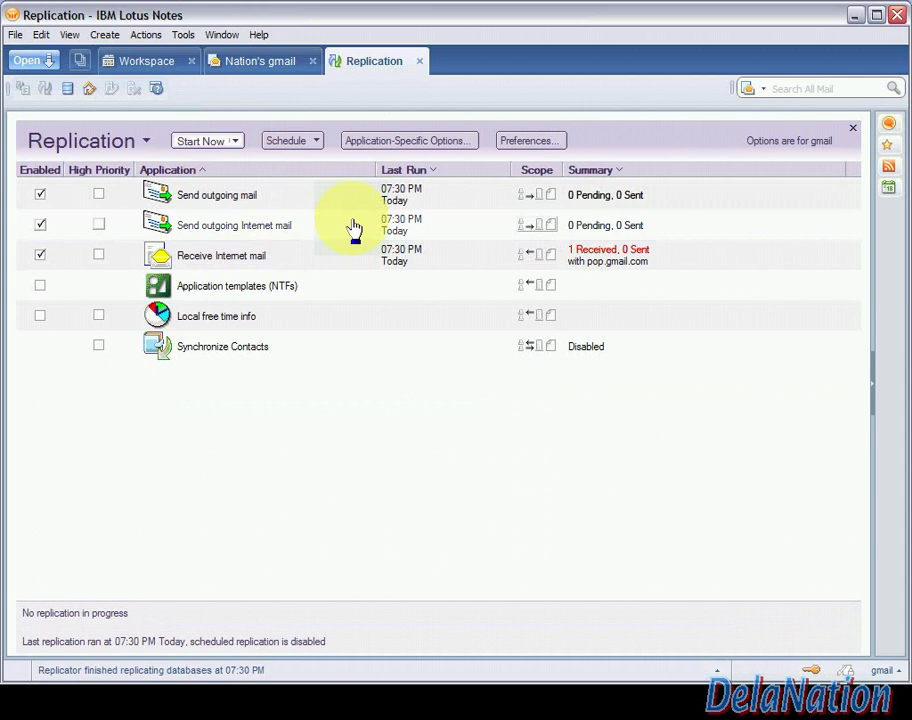
left_click(257, 62)
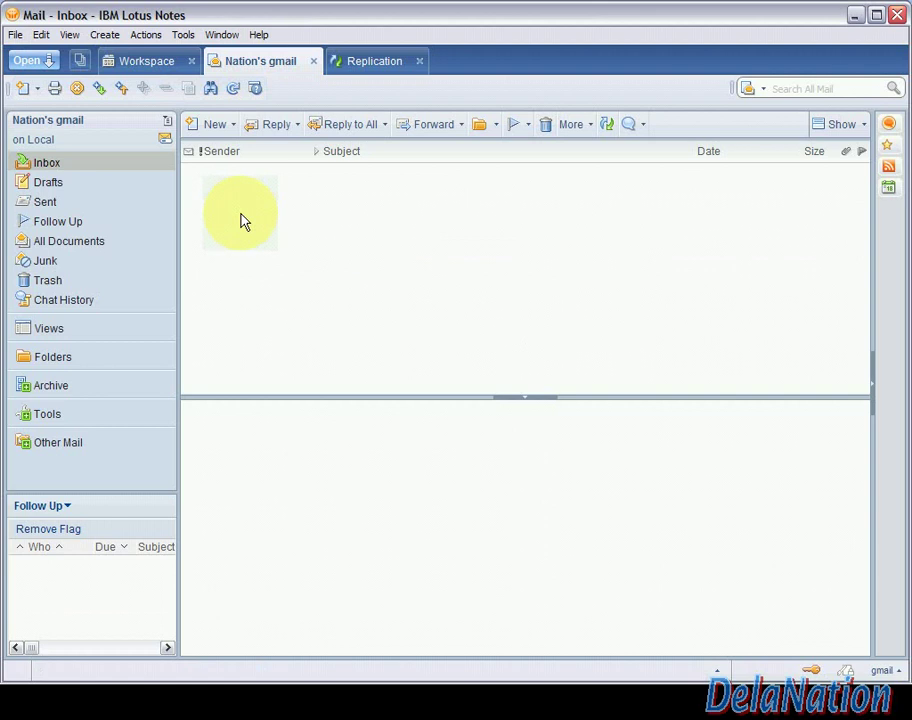
Refresh the inbox view and open the Test 001 message reading 'This is just a test :)'
left_click(69, 36)
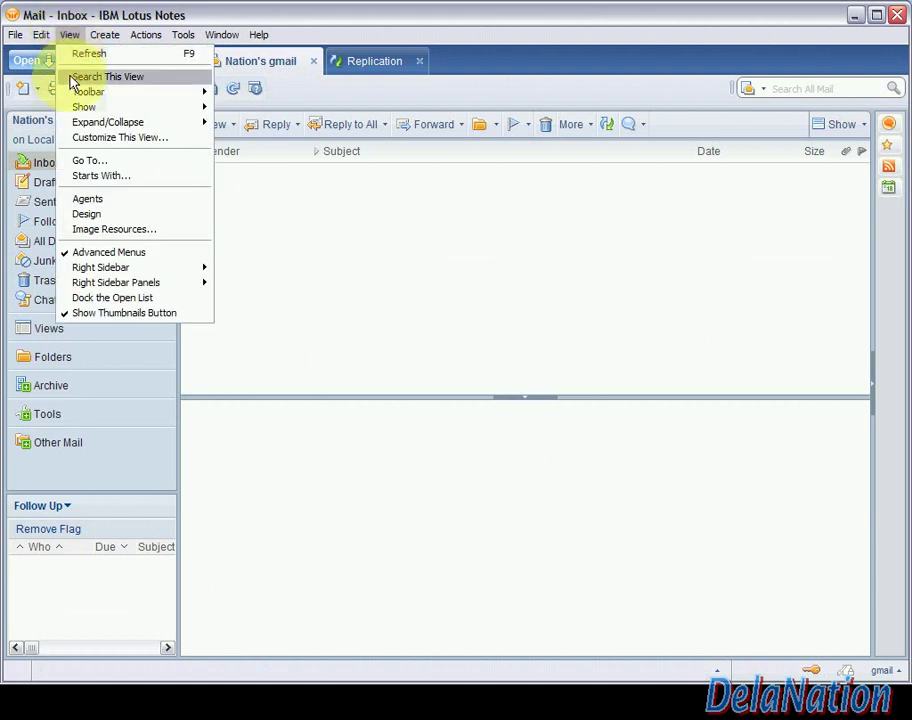
left_click(80, 58)
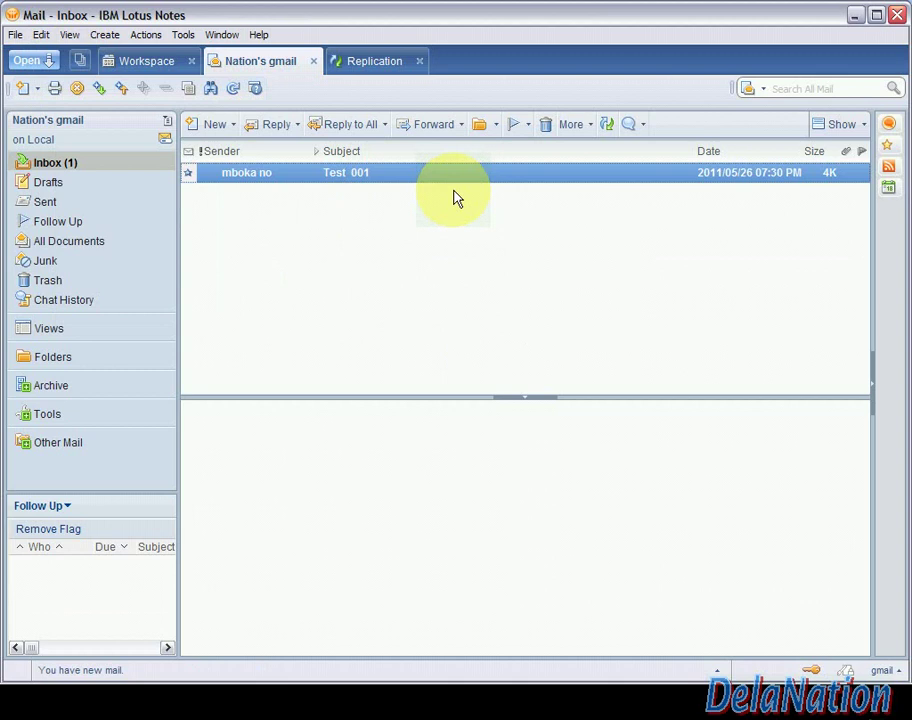
key("Return")
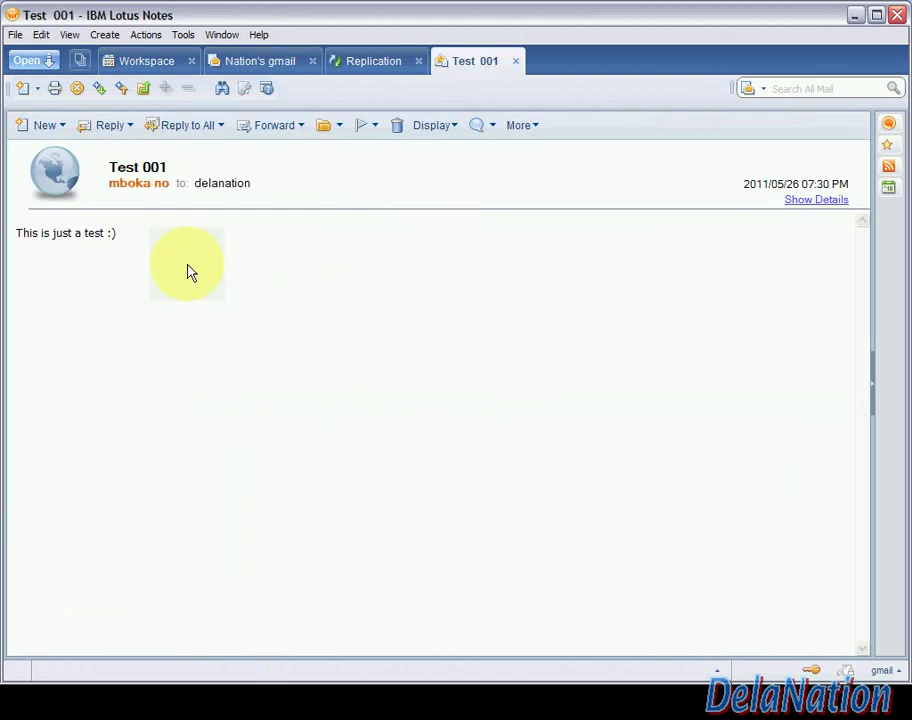
left_click(131, 127)
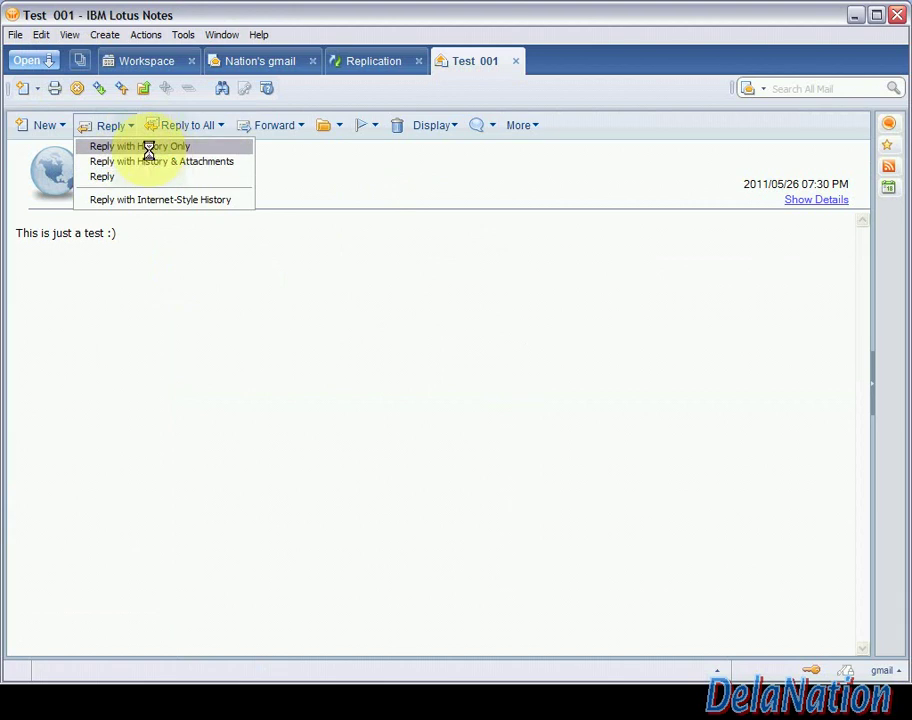
Send a Reply with History Only to Test 001 saying 'Thanks man :)'
left_click(260, 284)
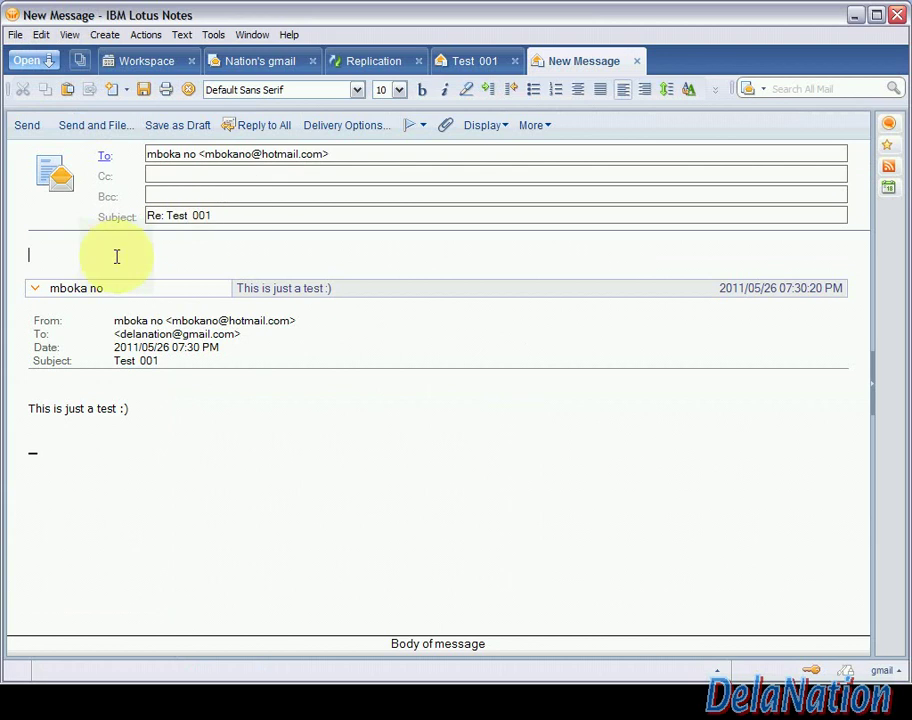
type("Thanks man :)")
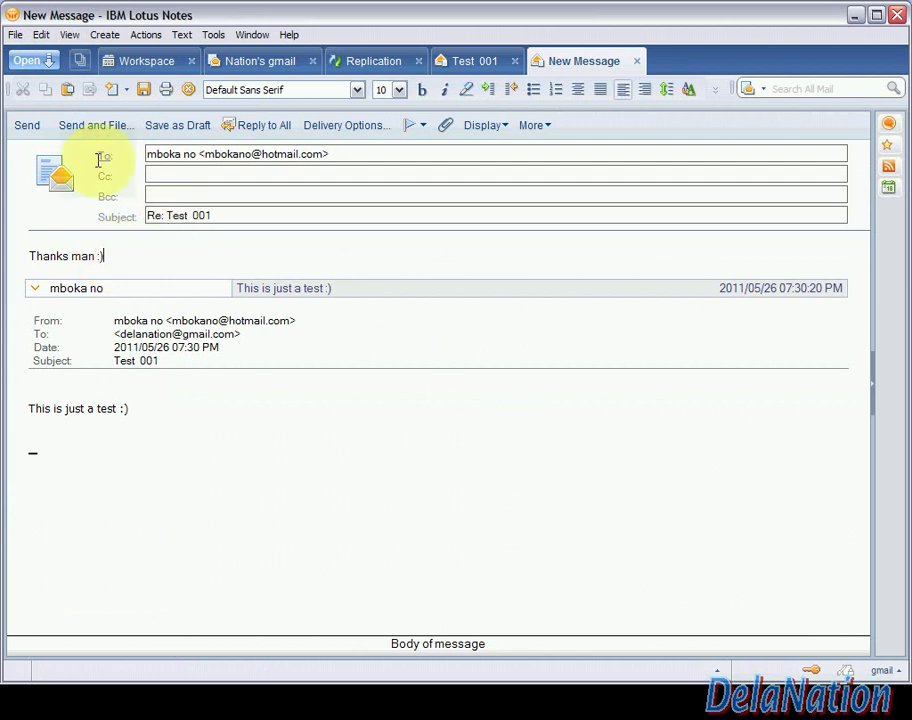
left_click(28, 126)
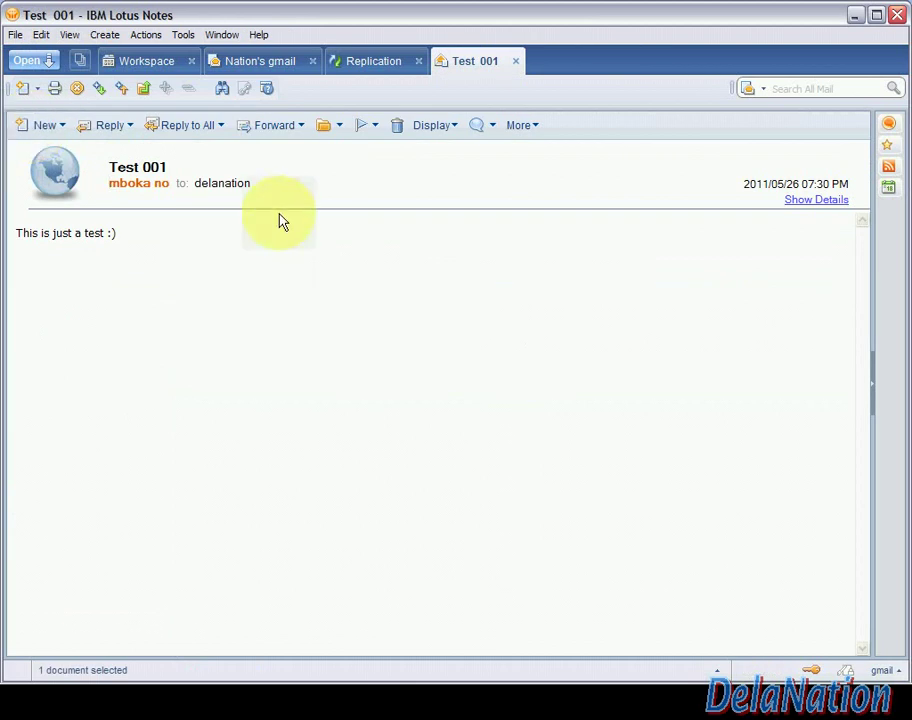
Replicate again so the reply goes out, showing 1 Sent via smtp.gmail.com
left_click(370, 64)
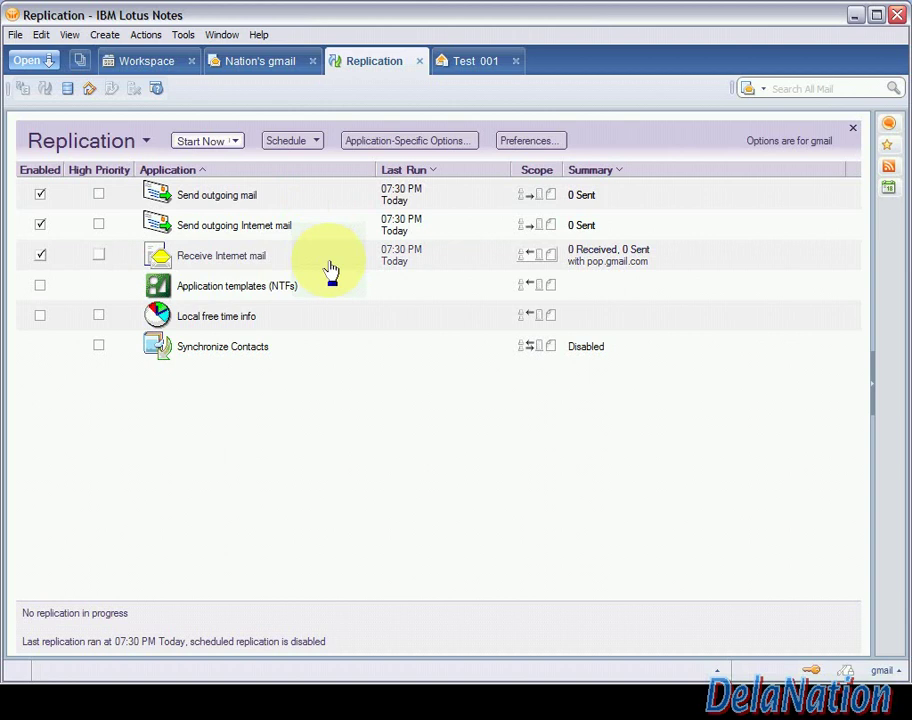
left_click(226, 143)
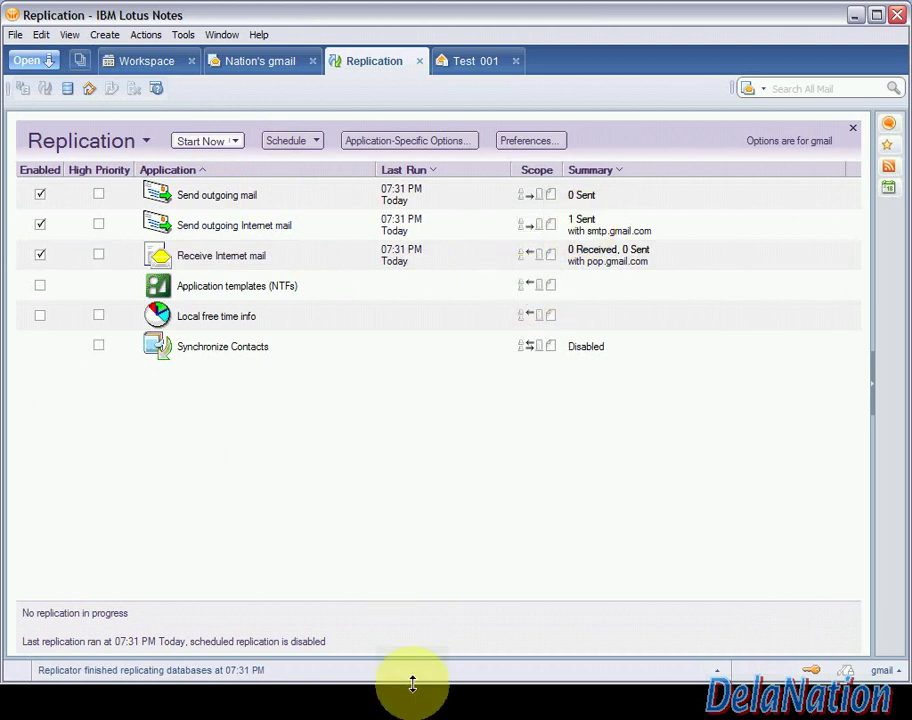
mouse_move(480, 678)
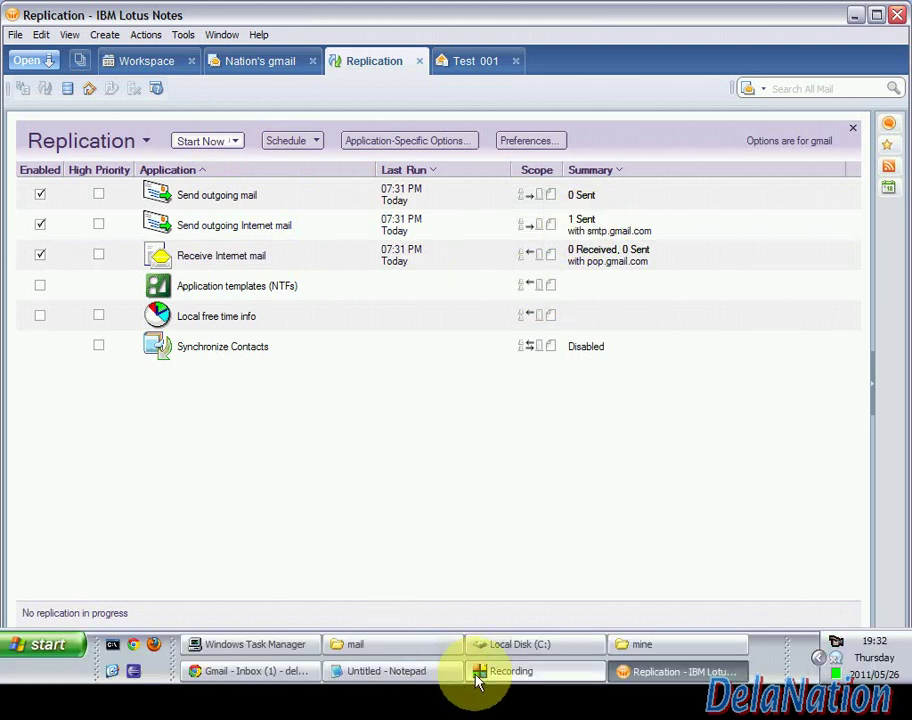
left_click(287, 678)
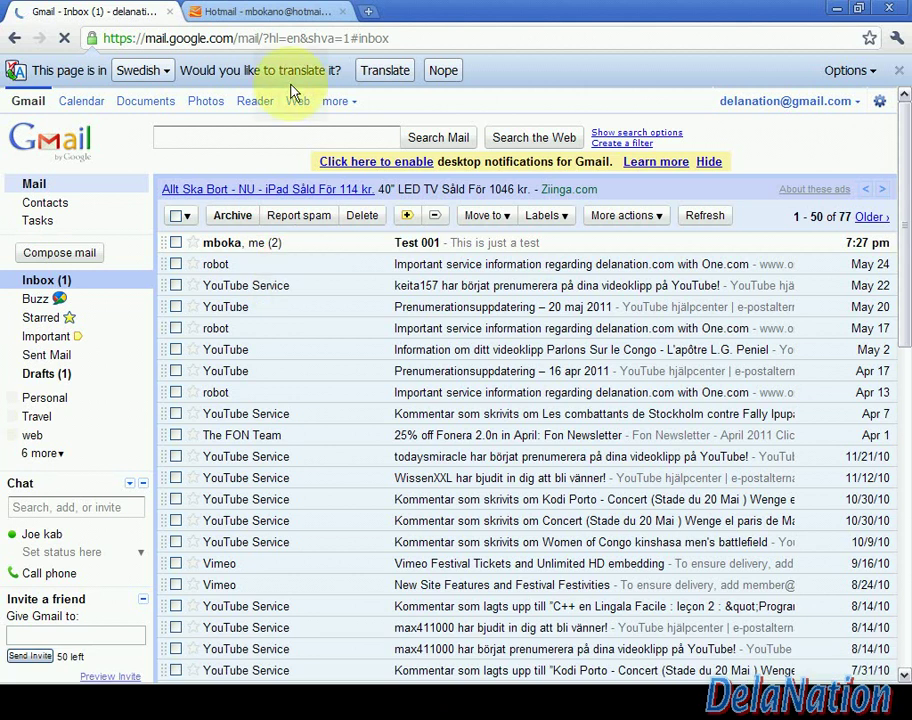
In the Hotmail inbox, open the 'Re: Test 001' reply reading 'Thanks man :)'
left_click(265, 14)
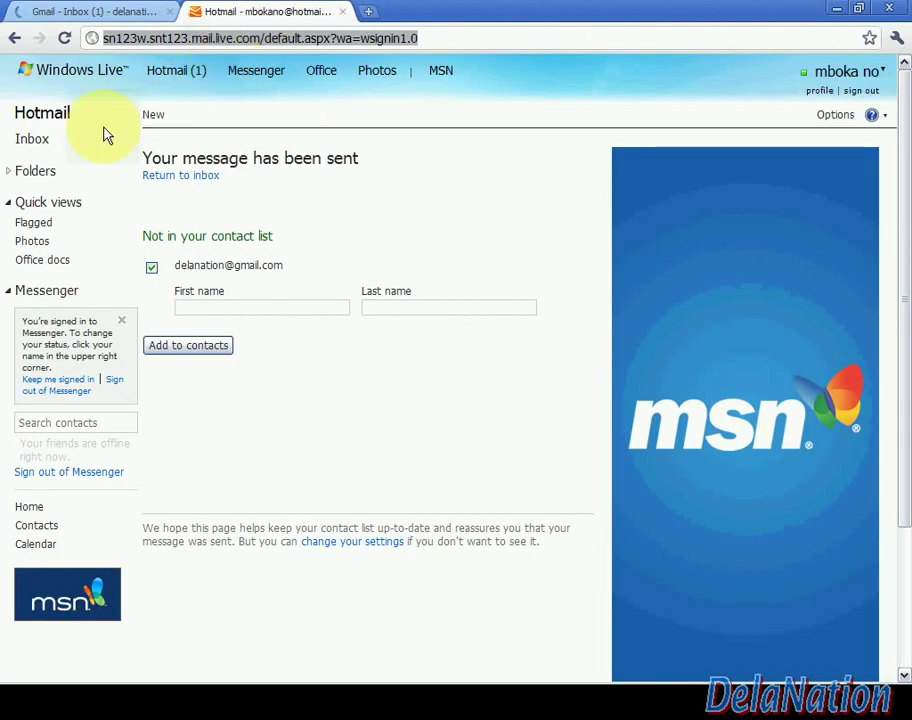
mouse_move(197, 84)
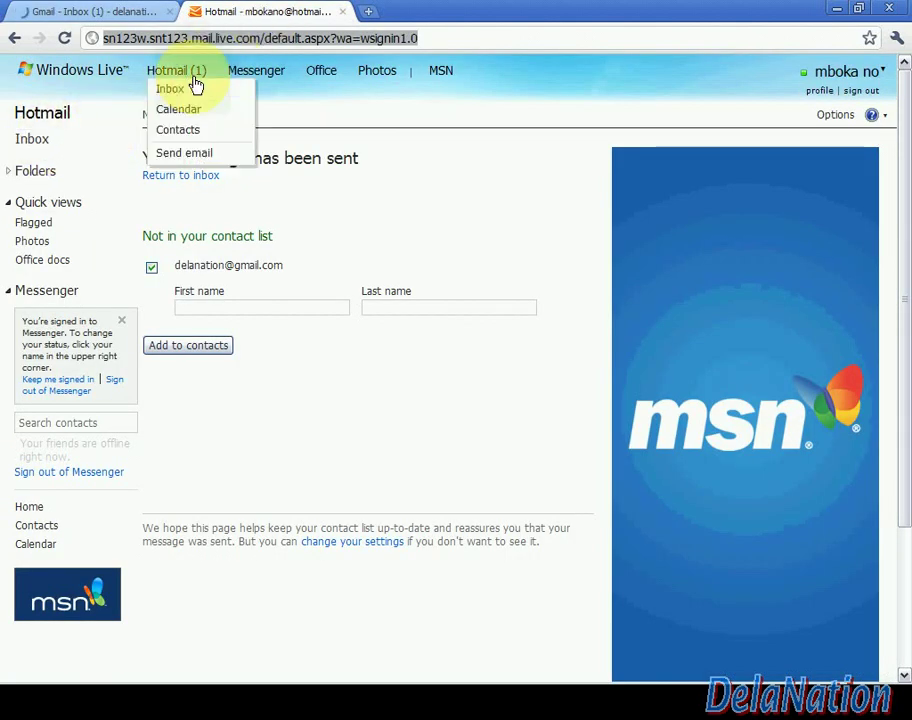
left_click(57, 147)
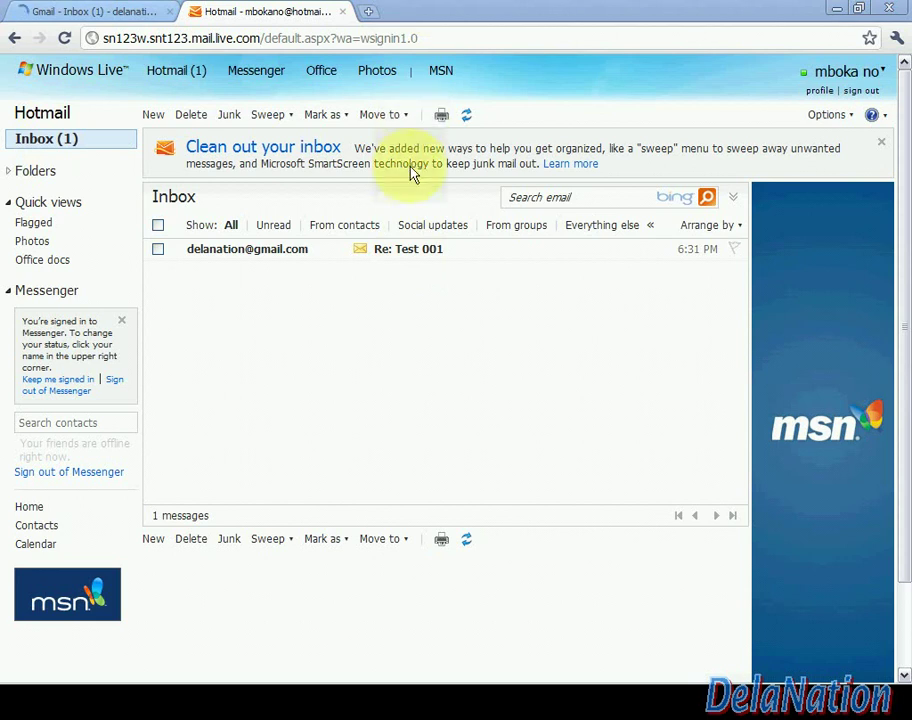
left_click(408, 250)
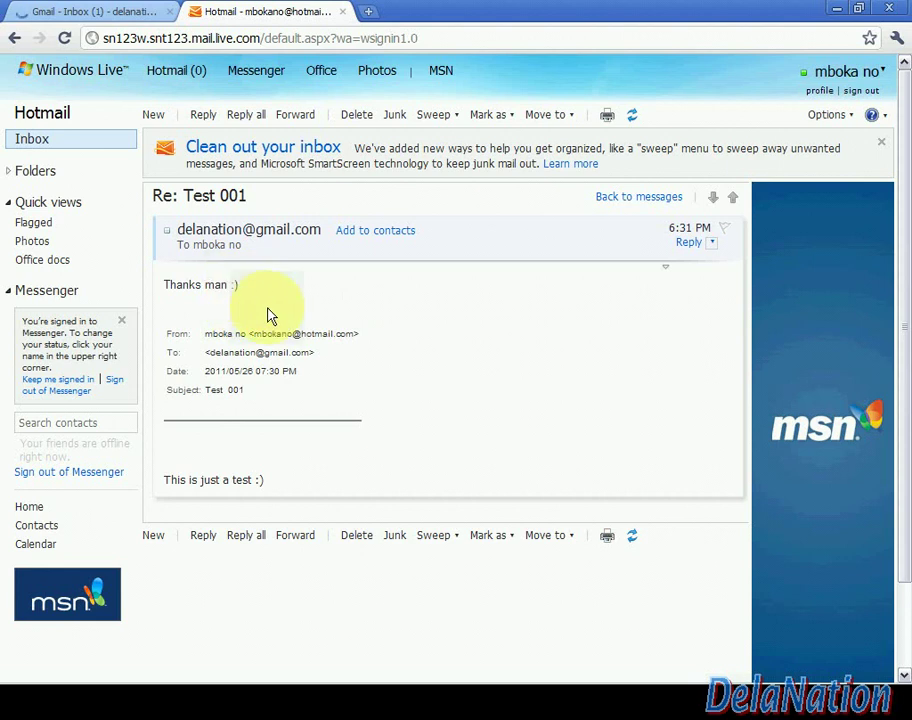
Bring Lotus Notes forward and show the Nation's gmail inbox listing Test 001 from Hotmail
mouse_move(521, 675)
left_click(630, 675)
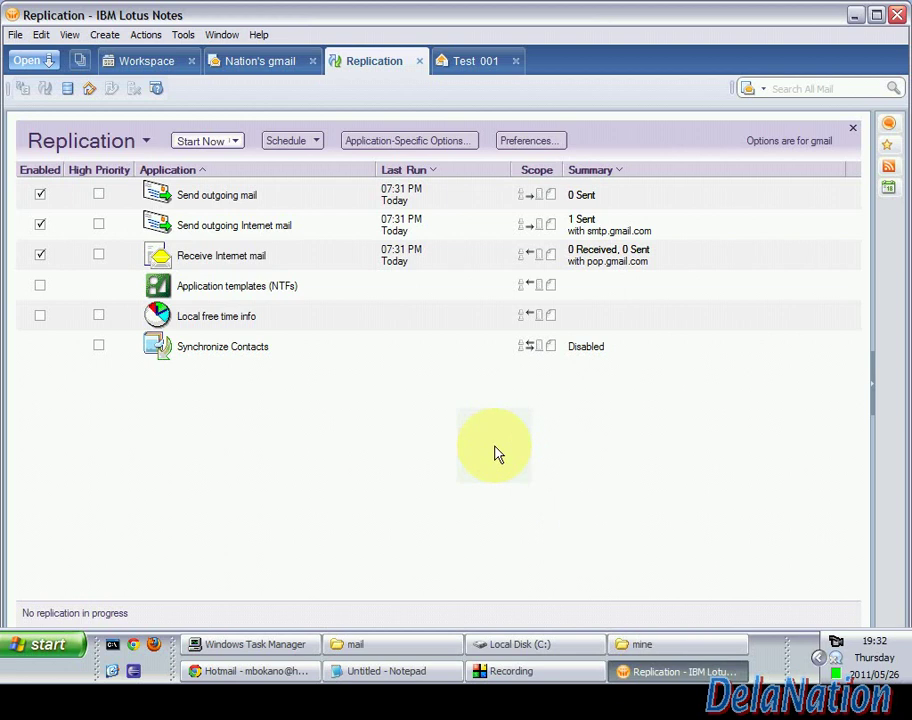
left_click(273, 66)
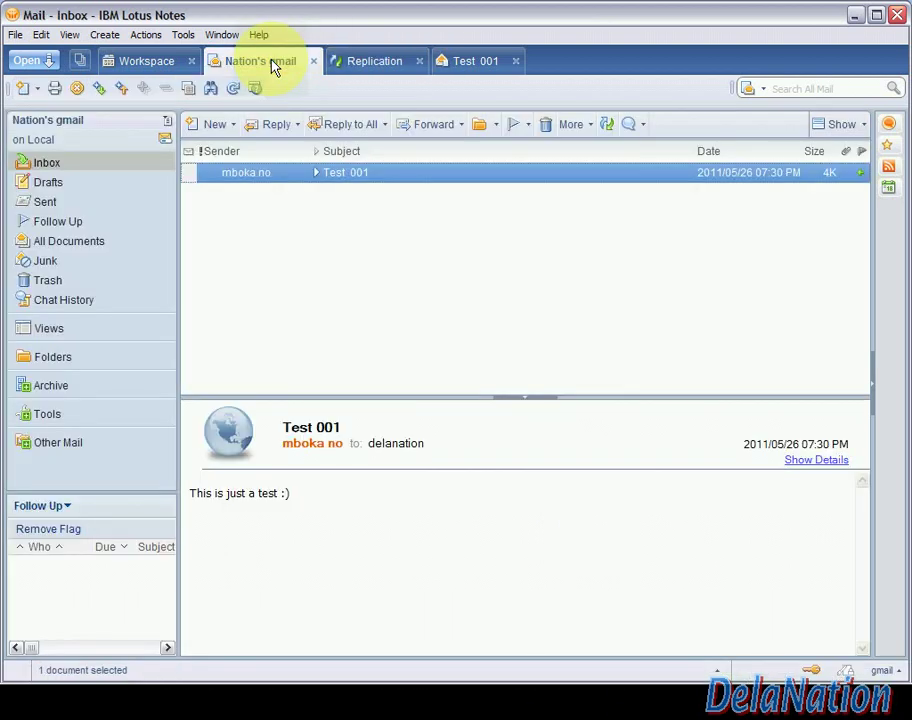